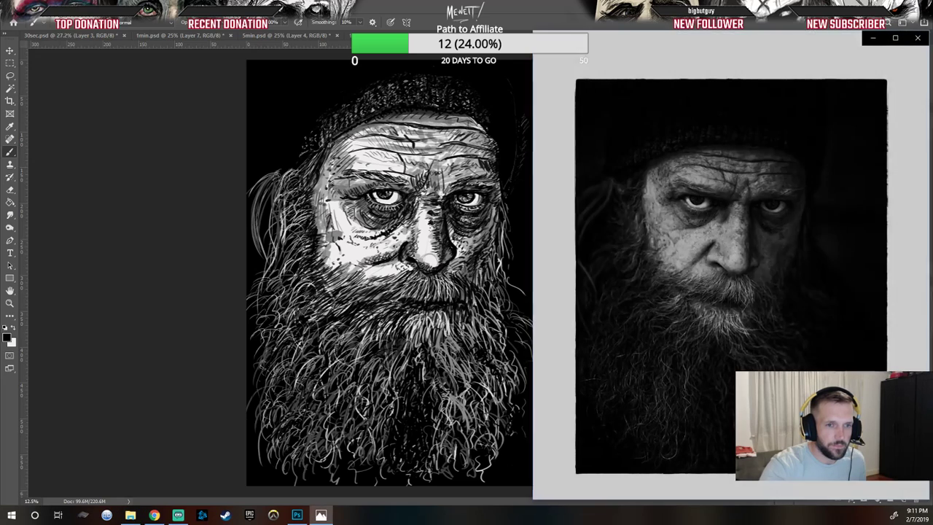
Step: Compare the drawing with the bearded man reference photo, then move the photo window out of the way
key("alt+Tab")
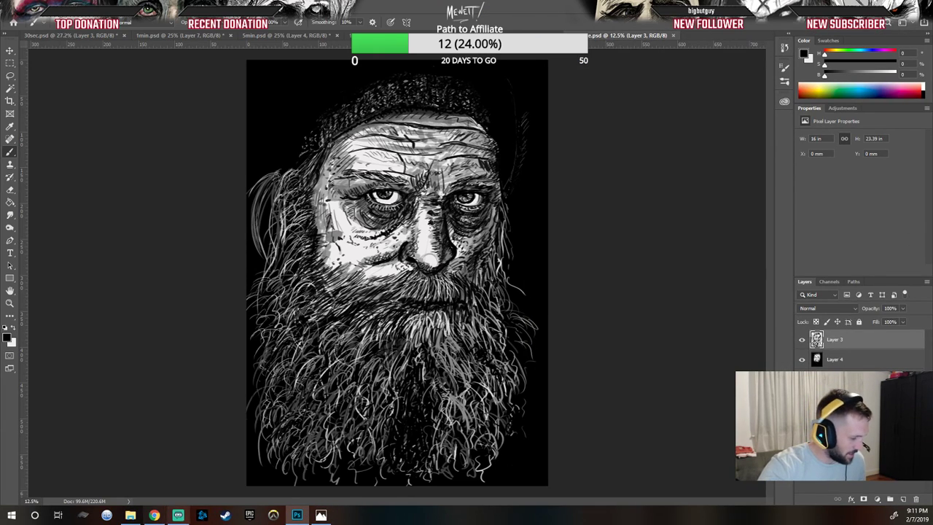
left_click(321, 515)
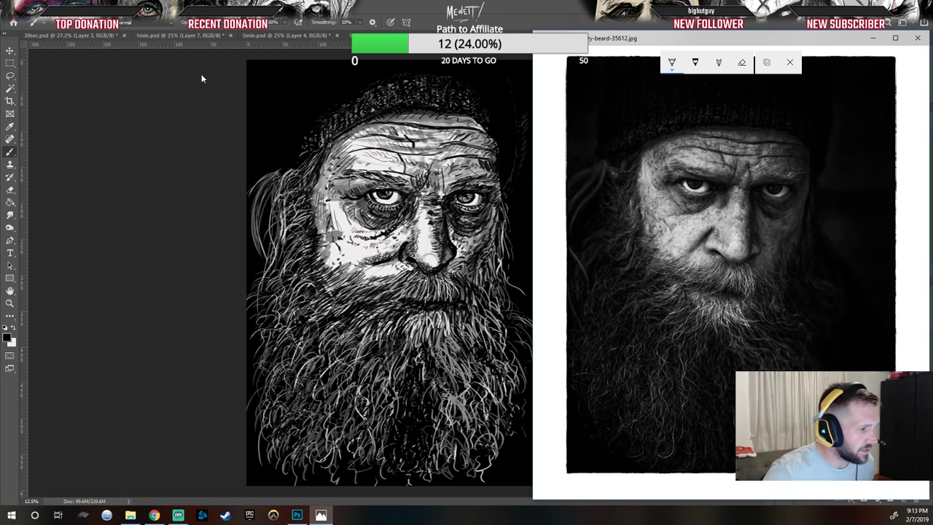
left_click_drag(675, 37, 932, 24)
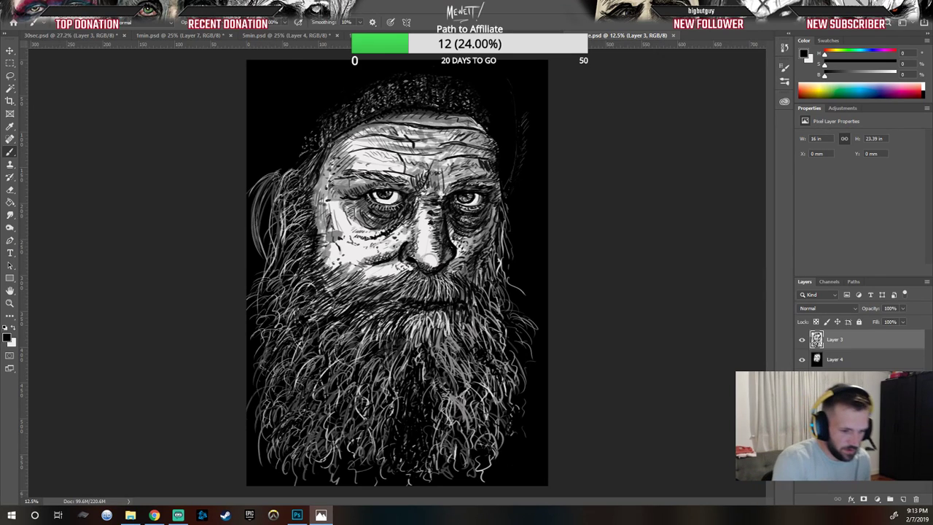
Step: Add a new empty layer, then select Layer 3 and briefly hide and show it to check its contents
left_click(903, 499)
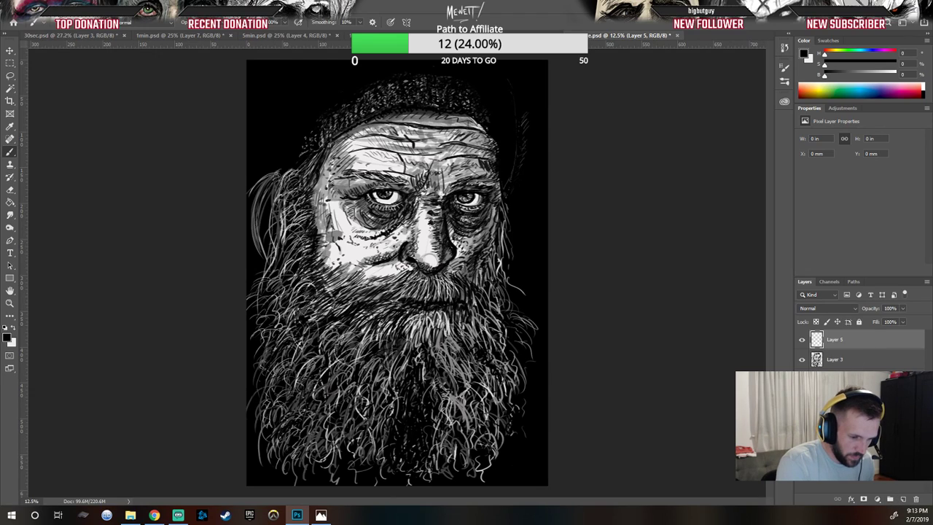
left_click(850, 360)
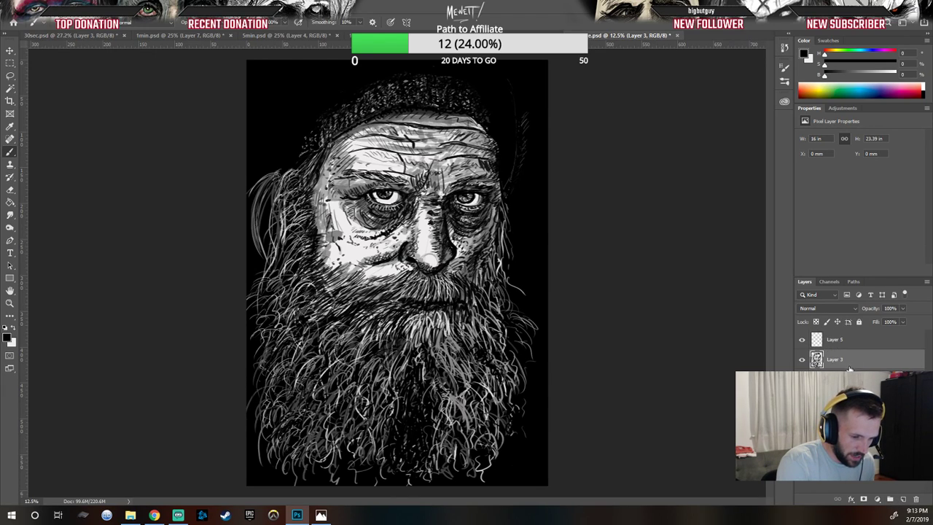
left_click(802, 360)
left_click(802, 360)
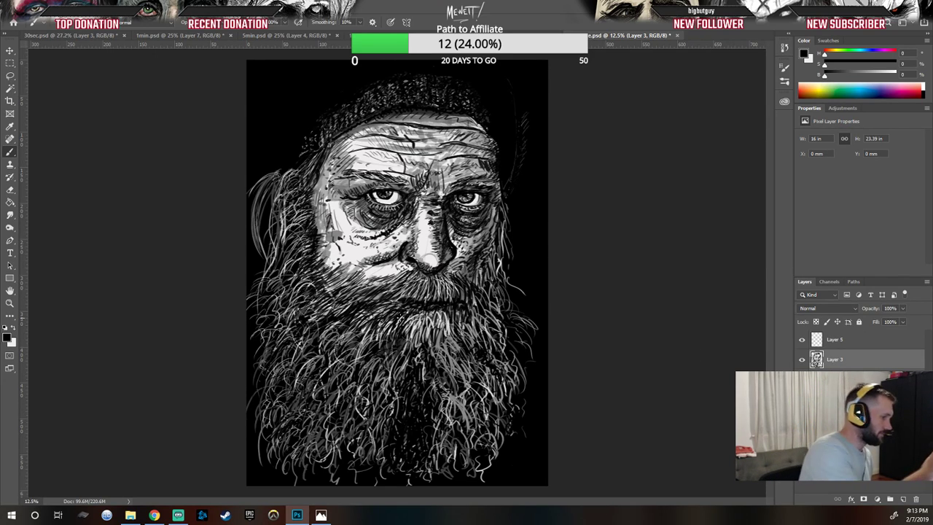
Step: Lasso the top of the hat on Layer 3, move it slightly upward, and deselect
key("l")
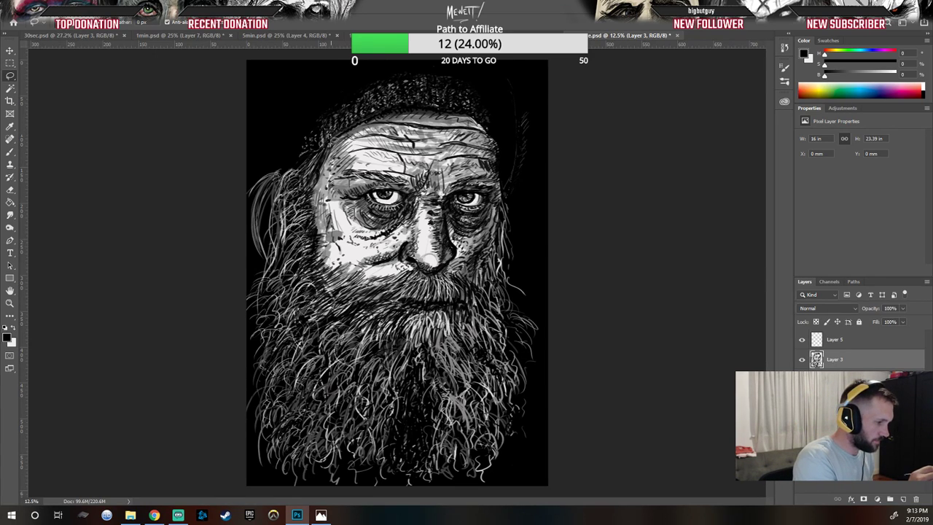
mouse_move(318, 150)
left_mouse_down()
mouse_move(412, 108)
mouse_move(479, 125)
mouse_move(514, 149)
mouse_move(480, 74)
mouse_move(349, 70)
mouse_move(286, 149)
left_mouse_up()
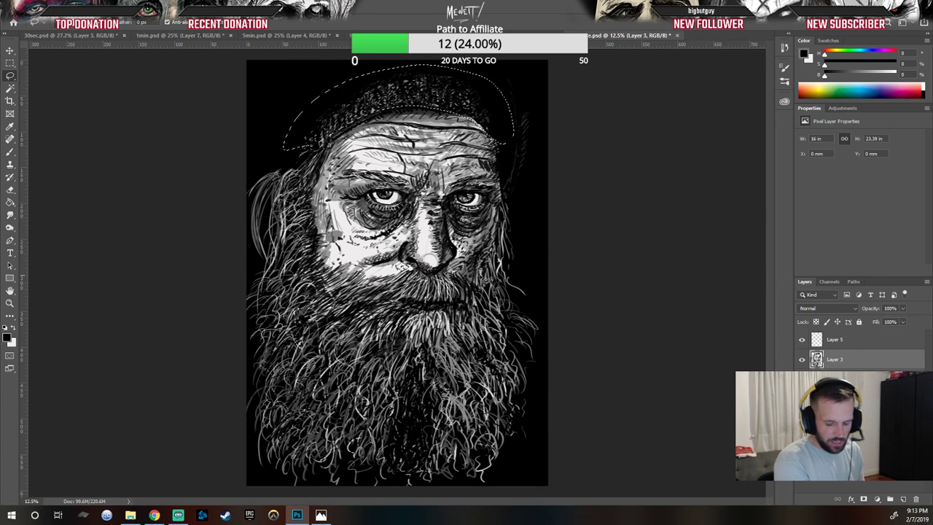
key("v")
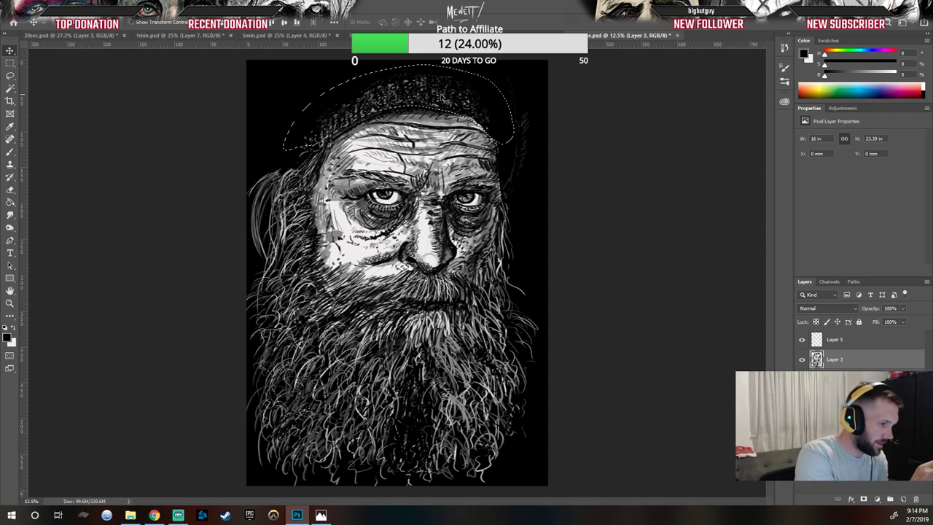
left_click_drag(444, 105, 456, 81)
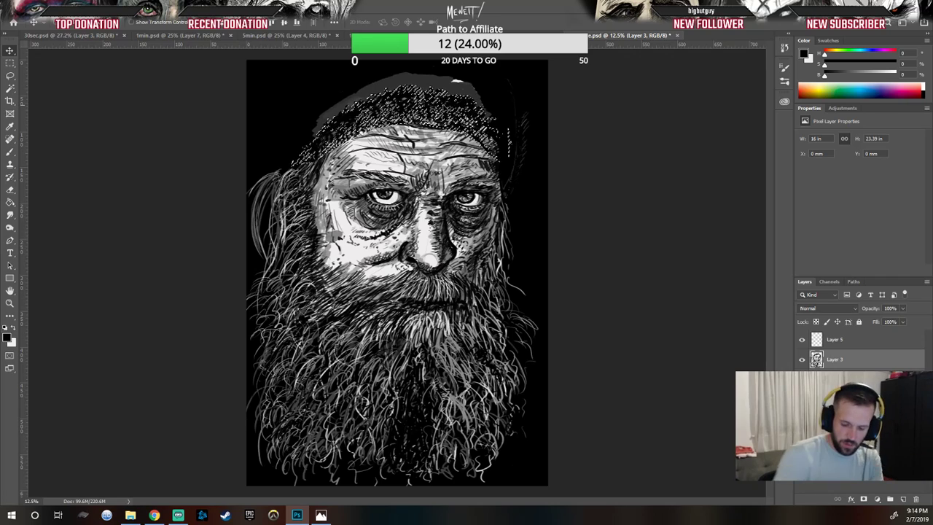
key("ctrl+d")
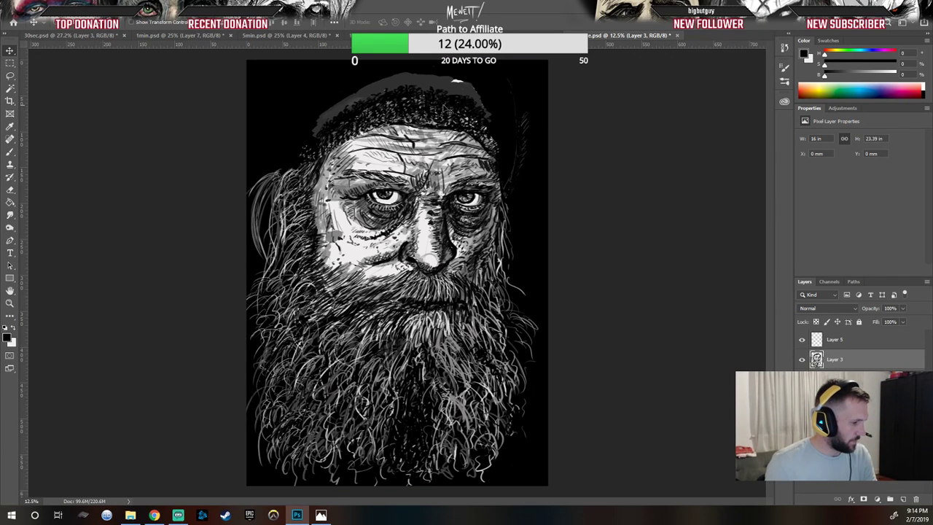
Step: Select Layer 4 and paint over the gray gap exposed above the hat with the Brush
left_click(837, 379)
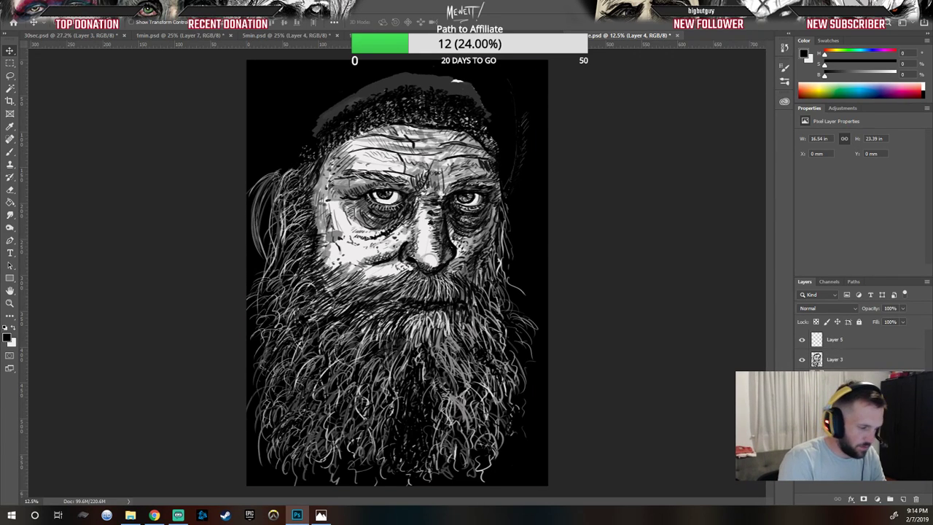
left_click(803, 360)
left_click(802, 361)
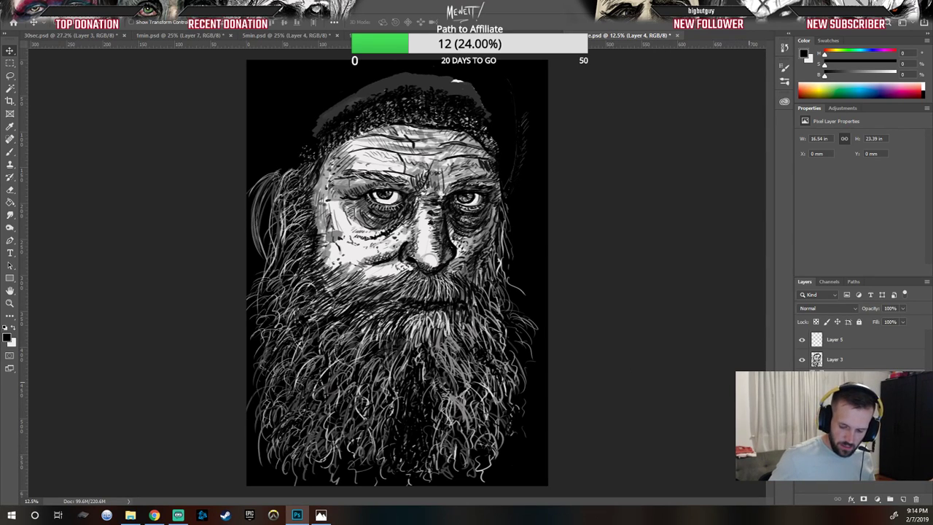
key("b")
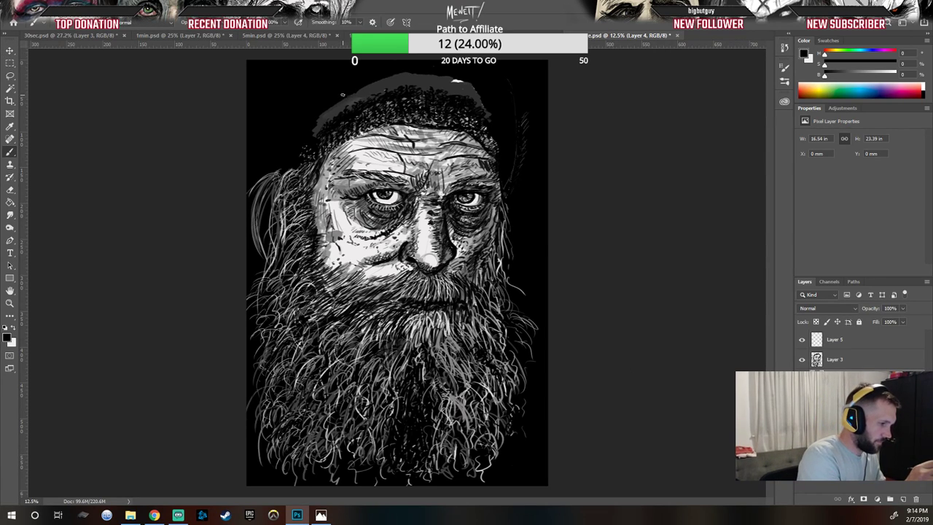
mouse_move(321, 128)
left_mouse_down()
mouse_move(386, 74)
mouse_move(380, 87)
mouse_move(423, 76)
mouse_move(401, 69)
mouse_move(392, 93)
mouse_move(461, 73)
mouse_move(445, 89)
mouse_move(468, 94)
left_mouse_up()
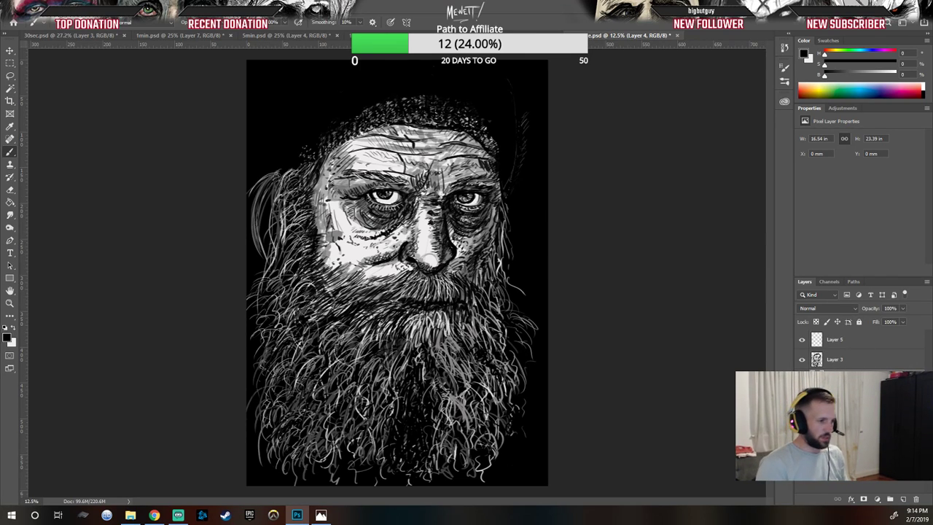
Step: Glance at the reference photo, select Layer 3, and set the foreground color to dark gray 121212
left_click_drag(932, 91, 852, 58)
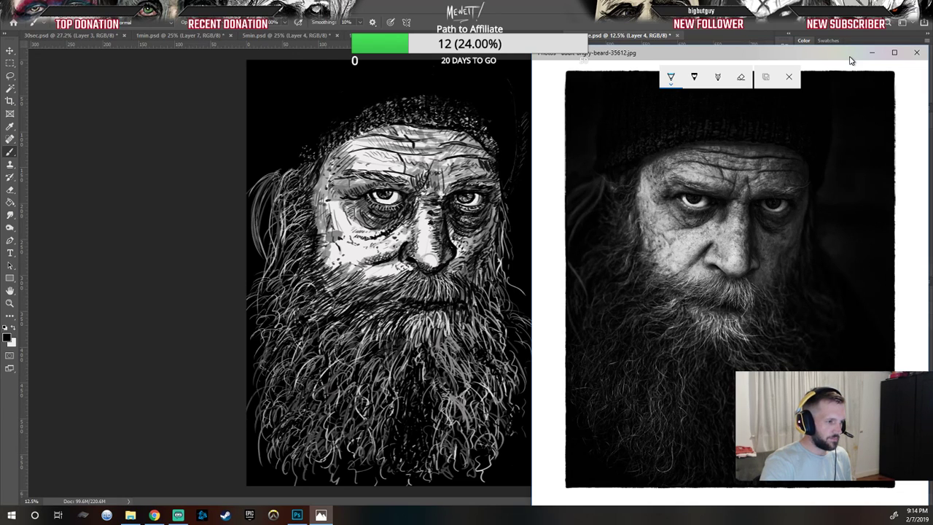
left_click_drag(850, 61, 932, 62)
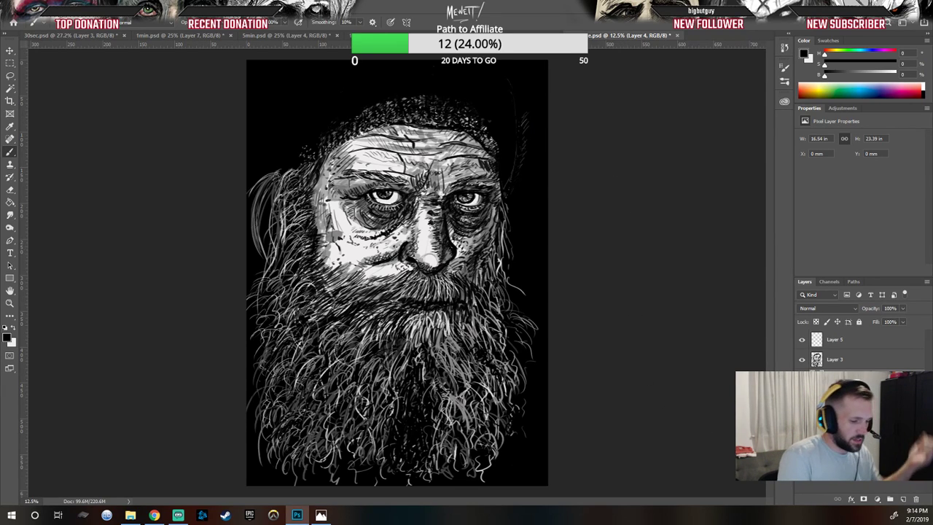
left_click(863, 363)
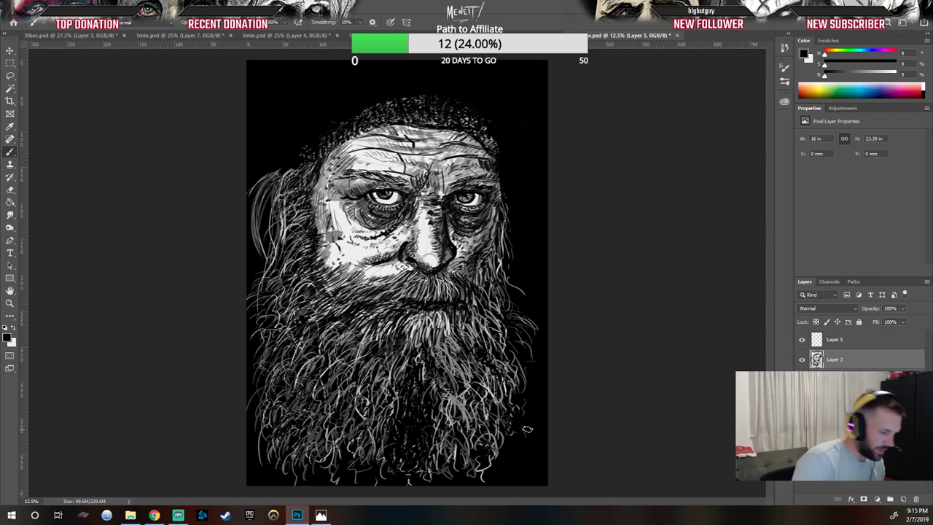
left_click(8, 337)
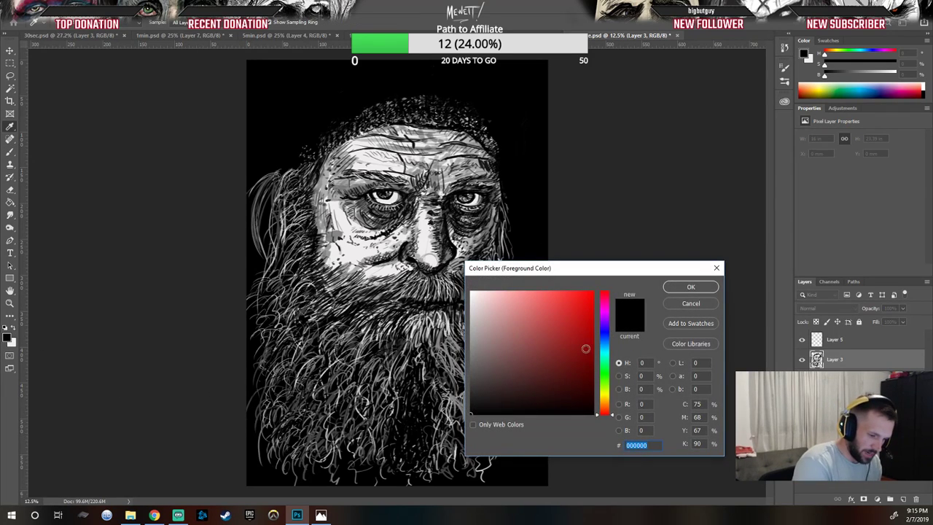
left_click(471, 409)
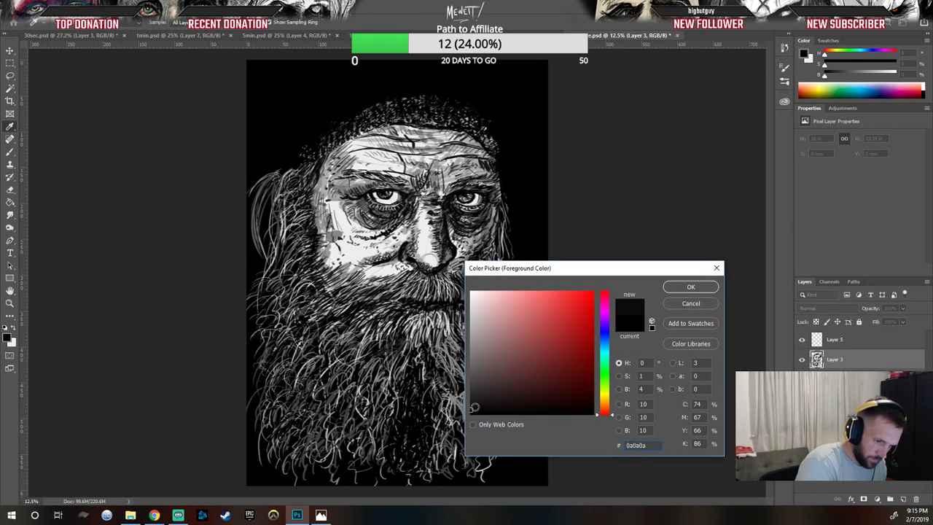
left_click(471, 409)
left_click(471, 403)
left_click(470, 407)
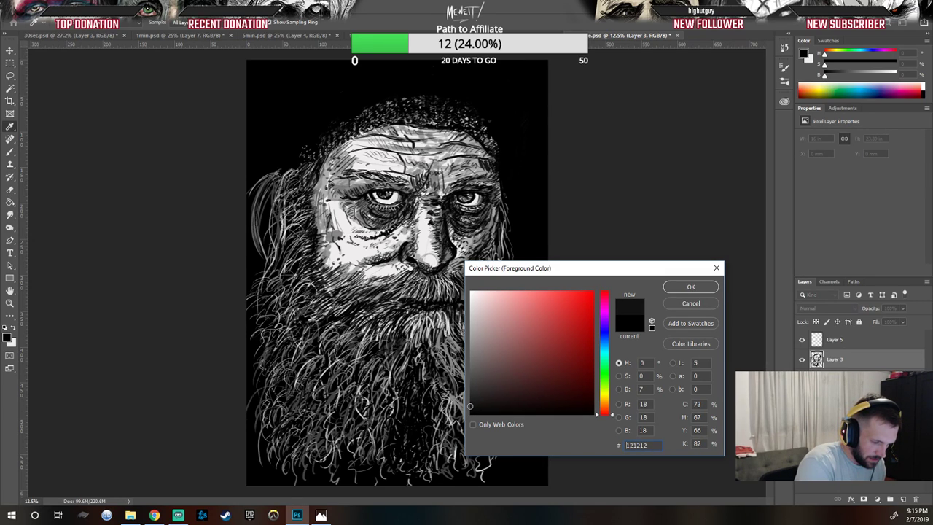
left_click(689, 288)
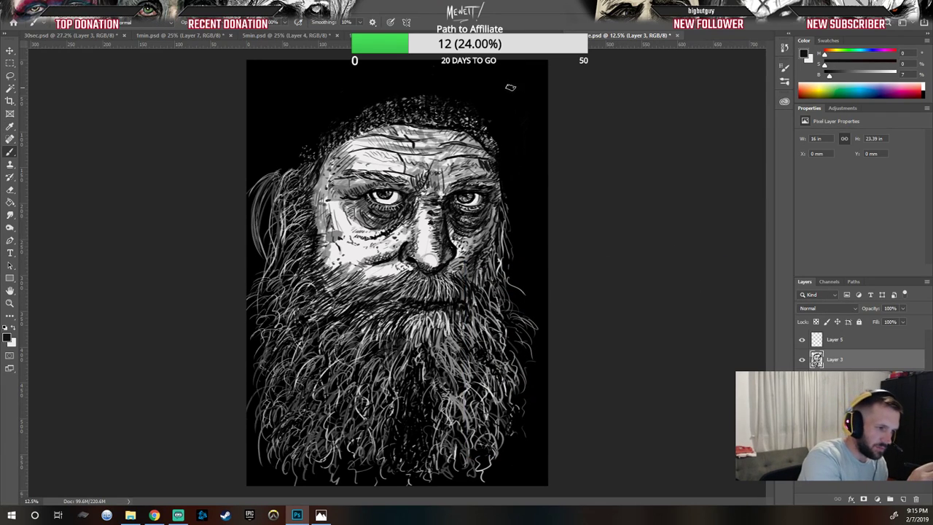
Step: Paint dark gray shading into the background to the right of the head
left_click_drag(511, 66, 515, 157)
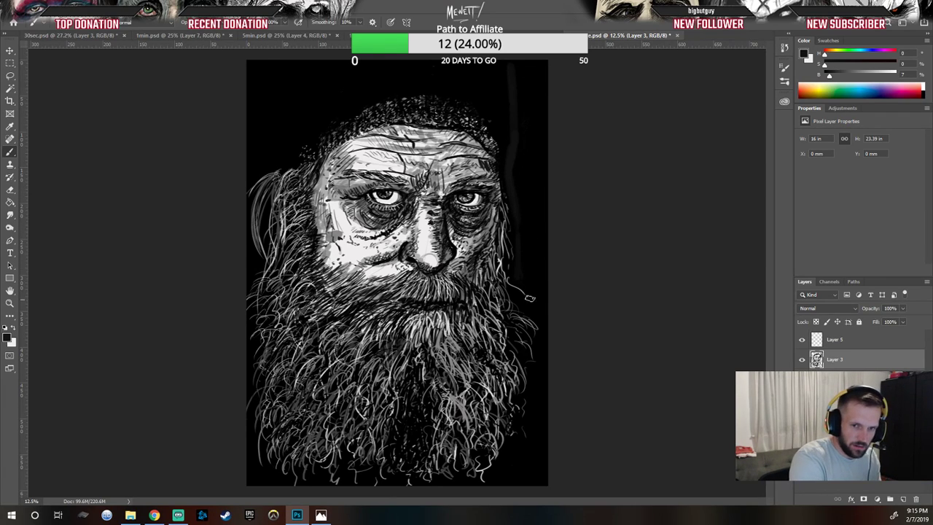
mouse_move(521, 269)
left_mouse_down()
mouse_move(550, 316)
mouse_move(523, 272)
mouse_move(552, 320)
left_mouse_up()
left_click_drag(522, 247, 553, 313)
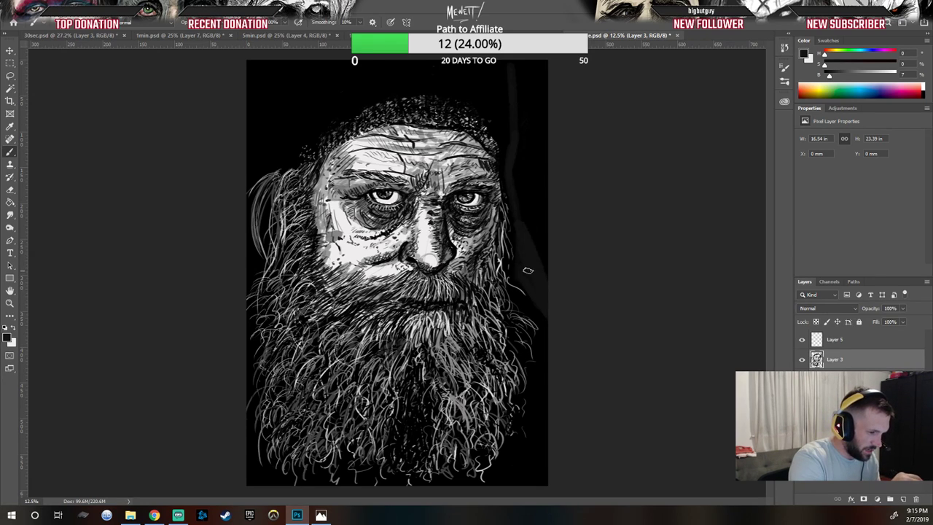
mouse_move(531, 253)
left_mouse_down()
mouse_move(530, 191)
mouse_move(545, 269)
mouse_move(537, 141)
mouse_move(539, 191)
mouse_move(524, 138)
mouse_move(519, 165)
mouse_move(519, 60)
mouse_move(523, 175)
mouse_move(530, 77)
left_mouse_up()
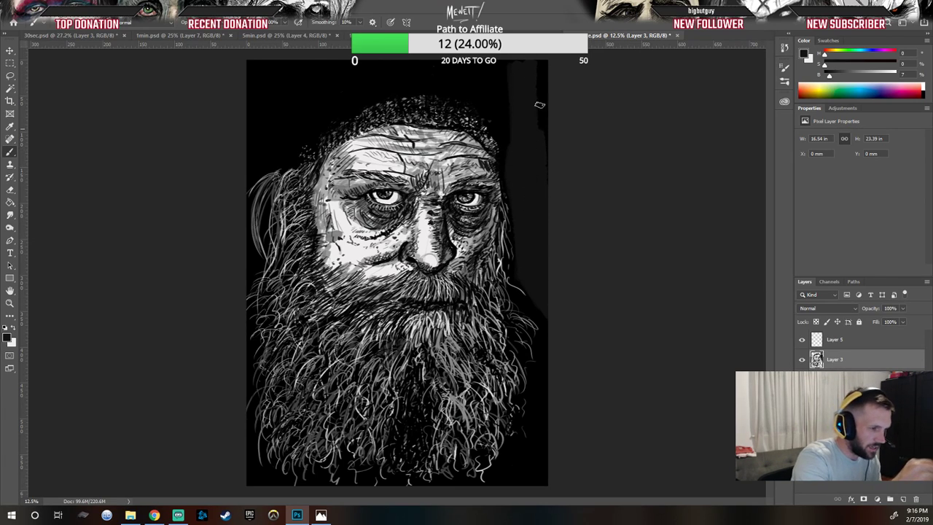
left_click_drag(539, 116, 544, 146)
mouse_move(547, 106)
left_mouse_down()
mouse_move(510, 67)
mouse_move(535, 129)
left_mouse_up()
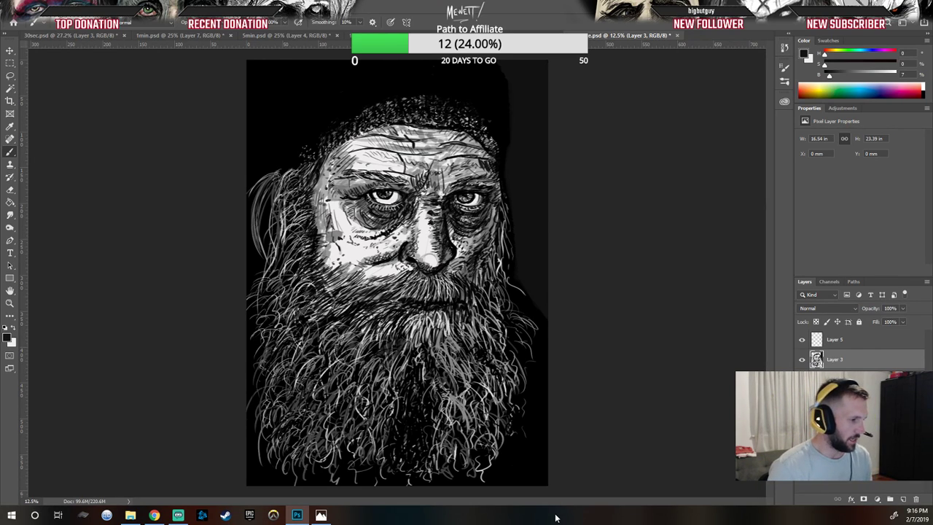
Step: Set the foreground color back to black 000000 and darken the lines under the moustache around the mouth
left_click(8, 336)
left_click_drag(477, 407, 471, 436)
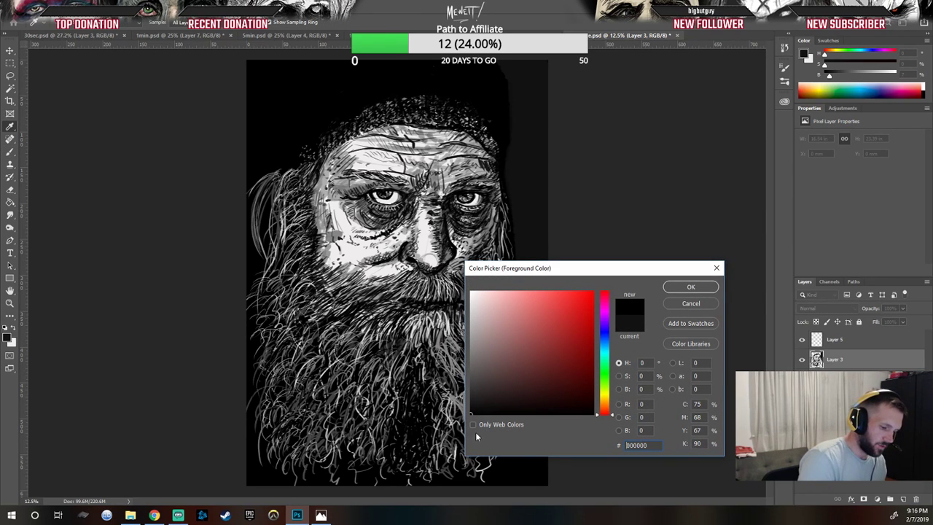
left_click(689, 287)
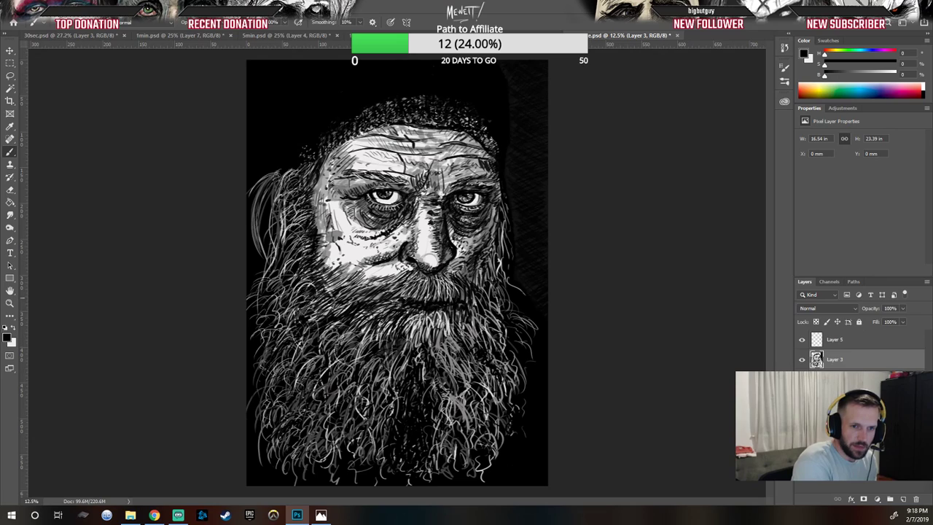
mouse_move(401, 304)
left_mouse_down()
mouse_move(346, 285)
mouse_move(336, 293)
mouse_move(394, 293)
mouse_move(377, 292)
left_mouse_up()
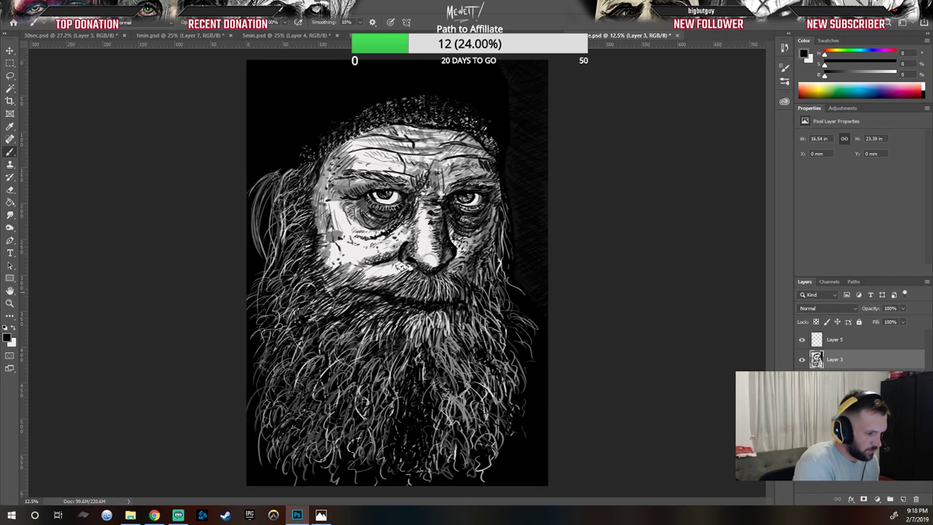
left_click_drag(447, 312, 455, 305)
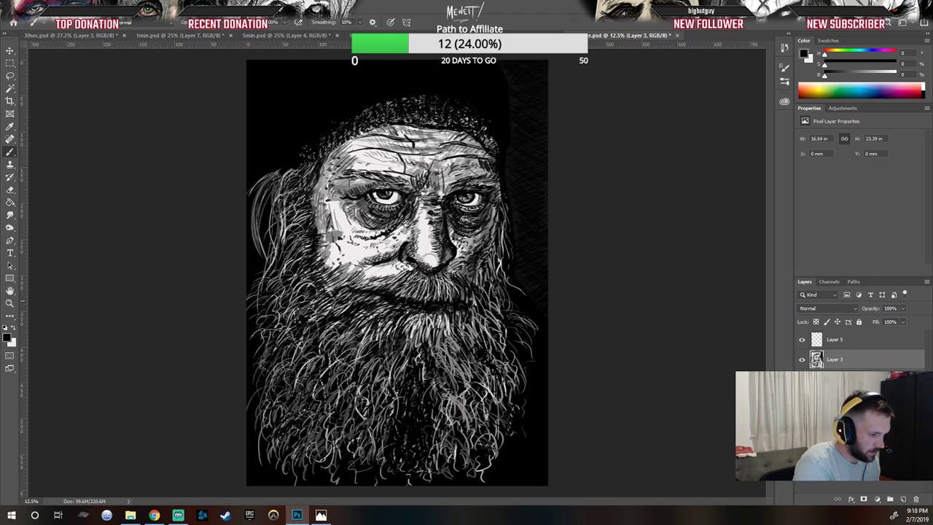
mouse_move(452, 311)
left_mouse_down()
mouse_move(408, 315)
mouse_move(465, 313)
left_mouse_up()
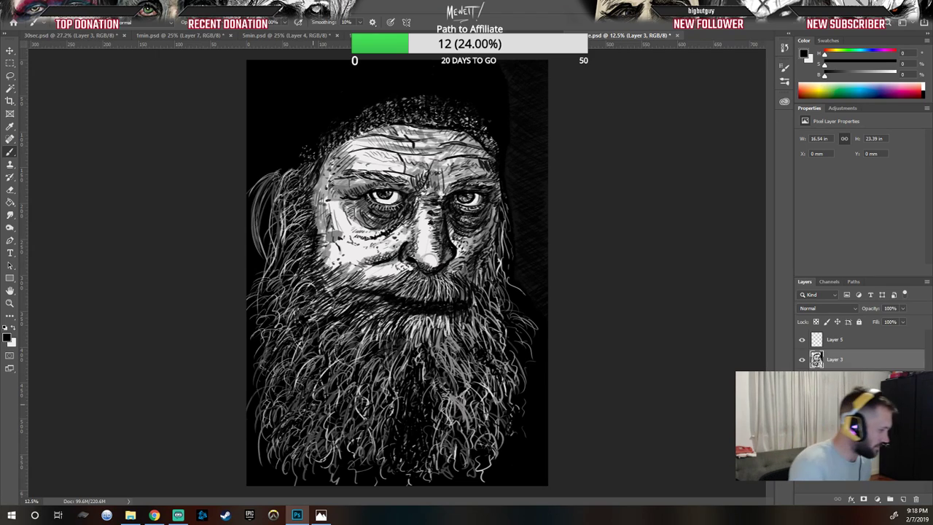
Step: Swap to white and paint light hair strands into the moustache, then restore black as foreground
key("x")
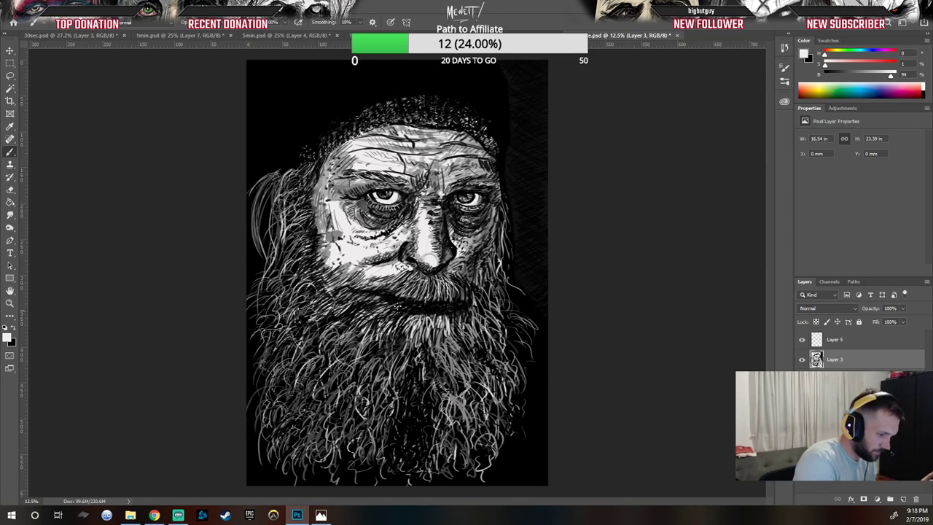
mouse_move(390, 300)
left_mouse_down()
mouse_move(379, 309)
mouse_move(399, 325)
mouse_move(411, 315)
mouse_move(467, 320)
mouse_move(429, 318)
left_mouse_up()
mouse_move(432, 309)
left_mouse_down()
mouse_move(414, 327)
mouse_move(415, 309)
mouse_move(388, 293)
mouse_move(436, 311)
mouse_move(462, 303)
left_mouse_up()
left_click_drag(456, 291, 469, 302)
mouse_move(460, 292)
left_mouse_down()
mouse_move(472, 312)
mouse_move(471, 300)
left_mouse_up()
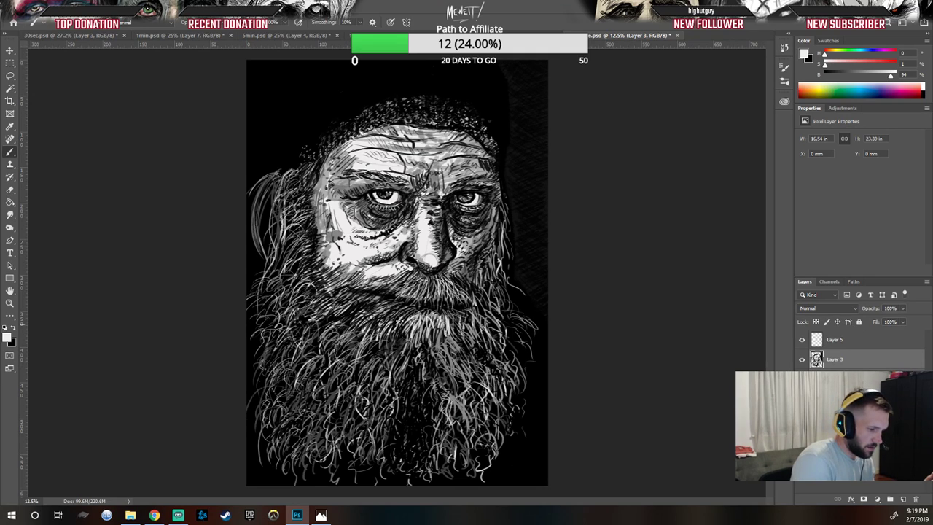
left_click_drag(399, 287, 373, 292)
mouse_move(390, 286)
left_mouse_down()
mouse_move(370, 294)
mouse_move(409, 308)
left_mouse_up()
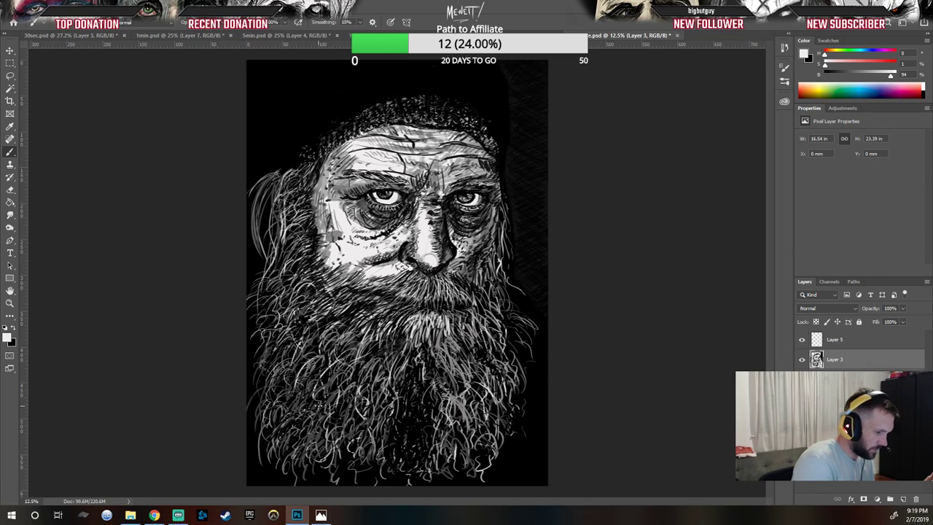
left_click(16, 330)
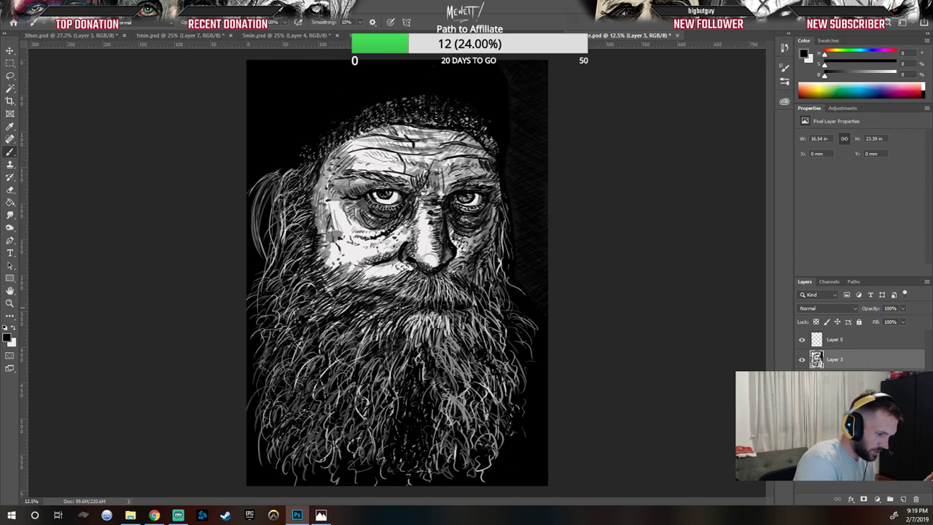
Step: Add a black stroke in the moustache, then swap to white and paint light strands into the beard right of the mouth
mouse_move(400, 294)
left_mouse_down()
mouse_move(387, 300)
mouse_move(449, 301)
mouse_move(392, 308)
mouse_move(441, 317)
mouse_move(366, 312)
left_mouse_up()
key("x")
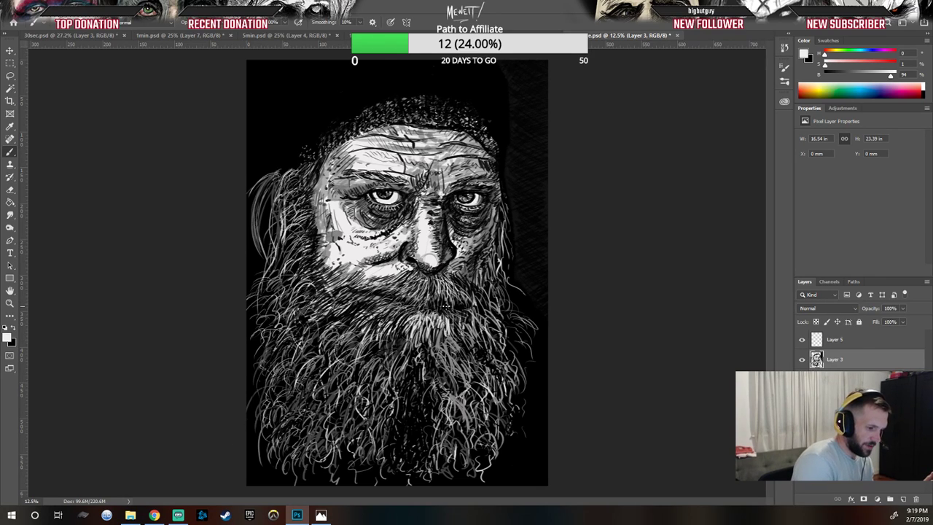
left_click_drag(451, 308, 465, 314)
left_click_drag(456, 308, 472, 317)
left_click_drag(460, 304, 481, 320)
mouse_move(467, 303)
left_mouse_down()
mouse_move(486, 327)
mouse_move(484, 346)
left_mouse_up()
left_click_drag(433, 307, 451, 315)
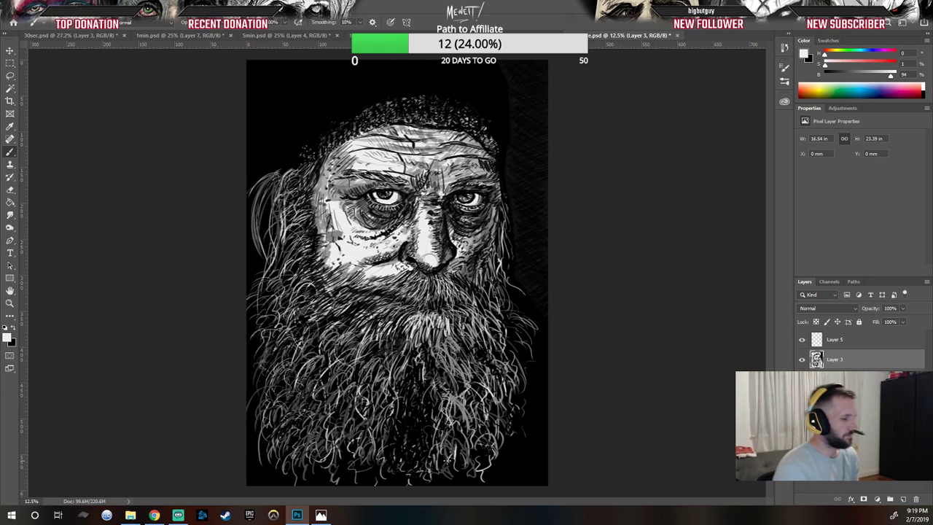
Step: Paint more white hair strands into the beard below the mouth
left_click(14, 329)
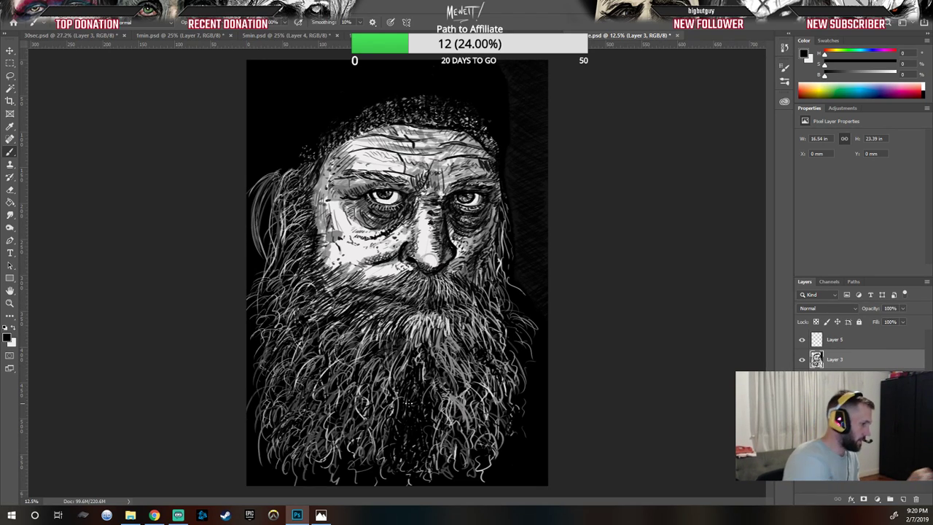
left_click(14, 331)
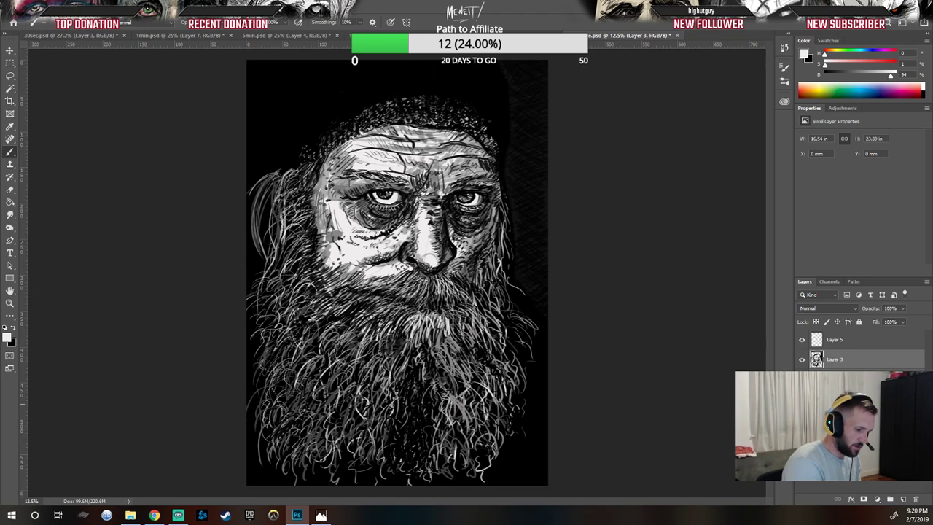
mouse_move(450, 359)
left_mouse_down()
mouse_move(468, 380)
mouse_move(485, 367)
left_mouse_up()
mouse_move(488, 334)
left_mouse_down()
mouse_move(512, 357)
mouse_move(503, 337)
mouse_move(514, 336)
left_mouse_up()
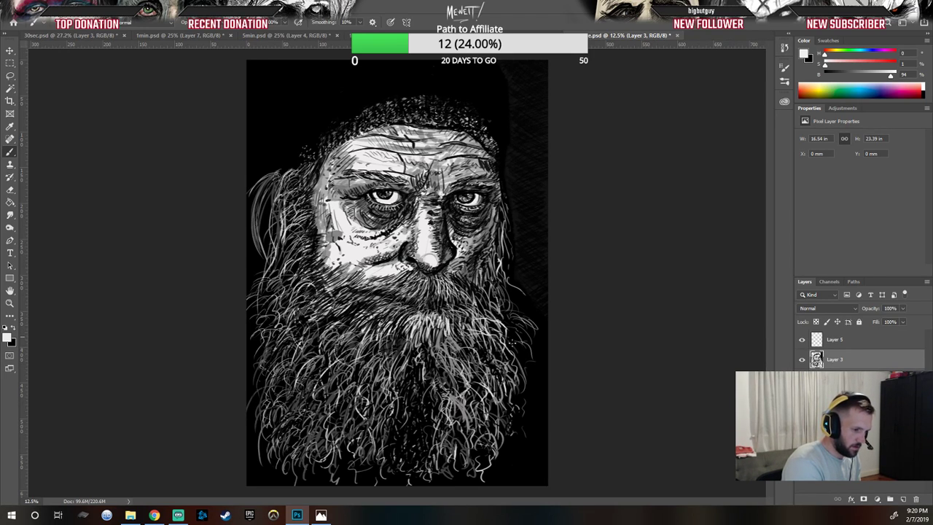
Step: Swap to black and paint dark strands into the middle of the beard below the mouth
left_click(15, 329)
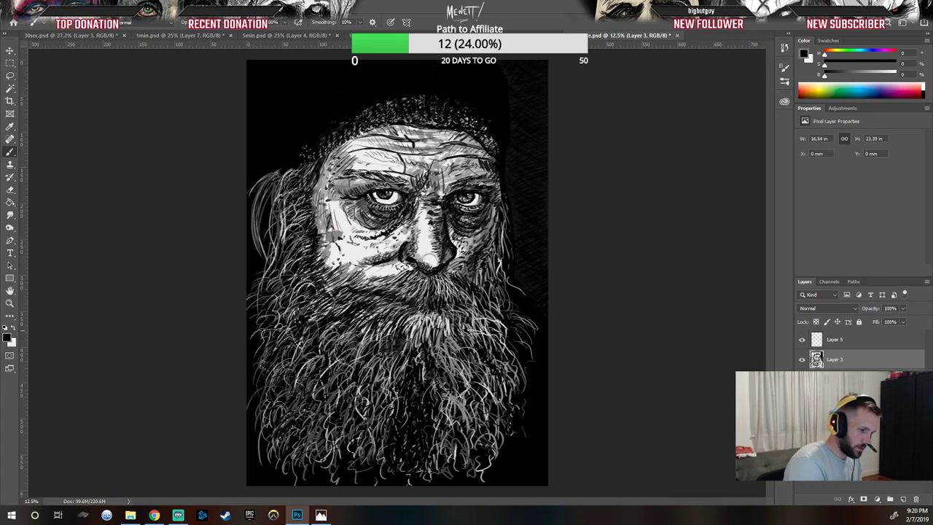
mouse_move(493, 324)
left_mouse_down()
mouse_move(509, 324)
mouse_move(450, 355)
left_mouse_up()
left_click_drag(470, 356, 463, 364)
left_click_drag(446, 331, 458, 352)
left_click_drag(449, 350, 458, 374)
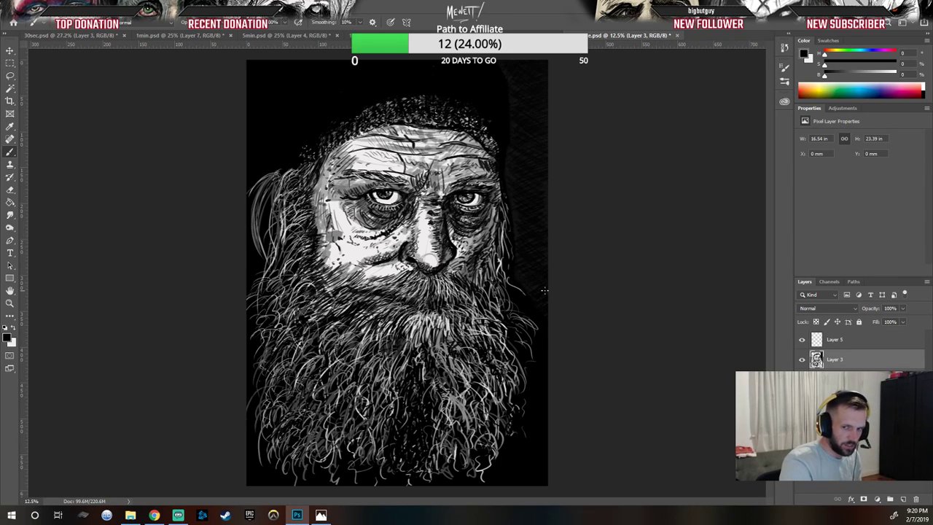
left_click_drag(464, 342, 479, 339)
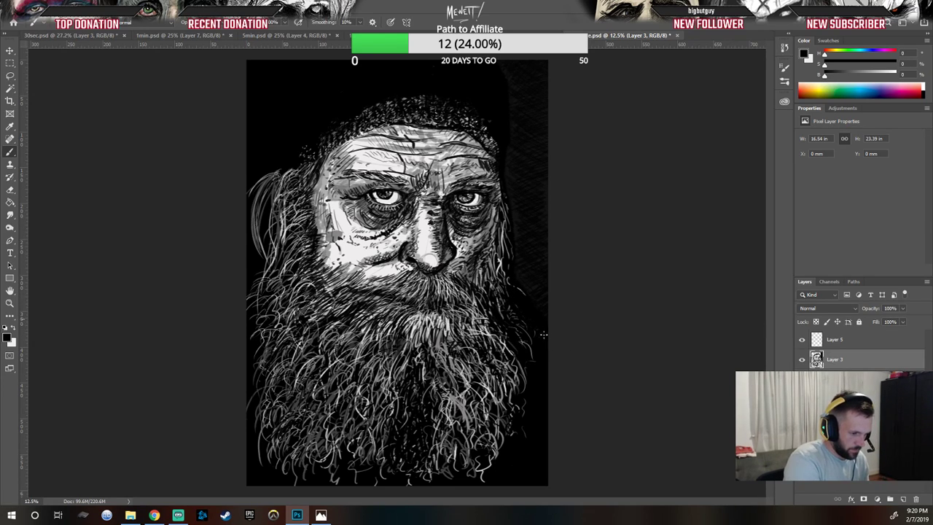
Step: Paint dark strands along the bottom edge and left side of the beard
mouse_move(496, 458)
left_mouse_down()
mouse_move(489, 402)
mouse_move(478, 399)
mouse_move(488, 427)
mouse_move(495, 407)
mouse_move(473, 385)
left_mouse_up()
left_click_drag(488, 400, 484, 389)
left_click_drag(471, 474, 455, 445)
left_click_drag(357, 459, 349, 432)
left_click_drag(365, 454, 358, 449)
mouse_move(361, 450)
left_mouse_down()
mouse_move(357, 435)
mouse_move(338, 430)
left_mouse_up()
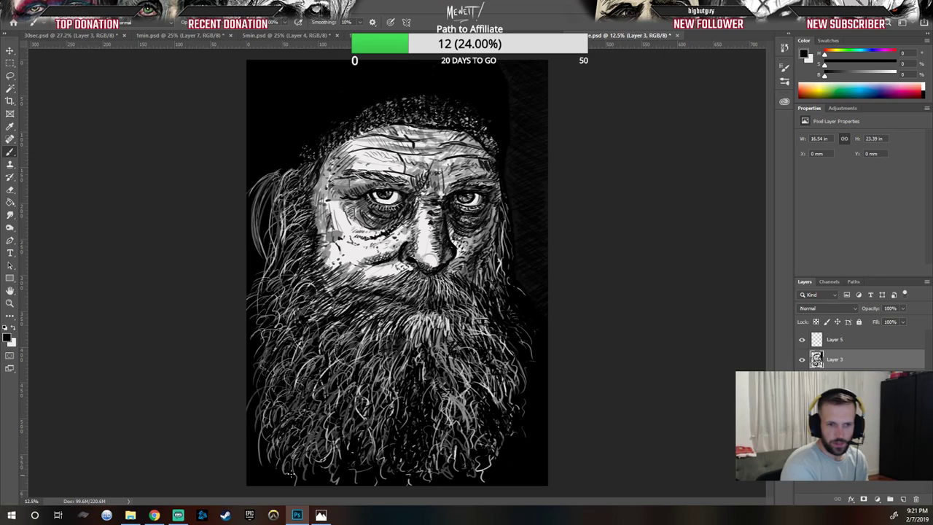
mouse_move(273, 449)
left_mouse_down()
mouse_move(281, 423)
mouse_move(294, 425)
left_mouse_up()
left_click_drag(298, 450, 301, 442)
left_click_drag(296, 462, 296, 448)
left_click_drag(283, 471, 273, 412)
mouse_move(252, 416)
left_mouse_down()
mouse_move(268, 408)
mouse_move(269, 374)
left_mouse_up()
left_click_drag(258, 380, 273, 351)
left_click_drag(267, 338, 284, 313)
mouse_move(270, 308)
left_mouse_down()
mouse_move(284, 298)
mouse_move(279, 282)
left_mouse_up()
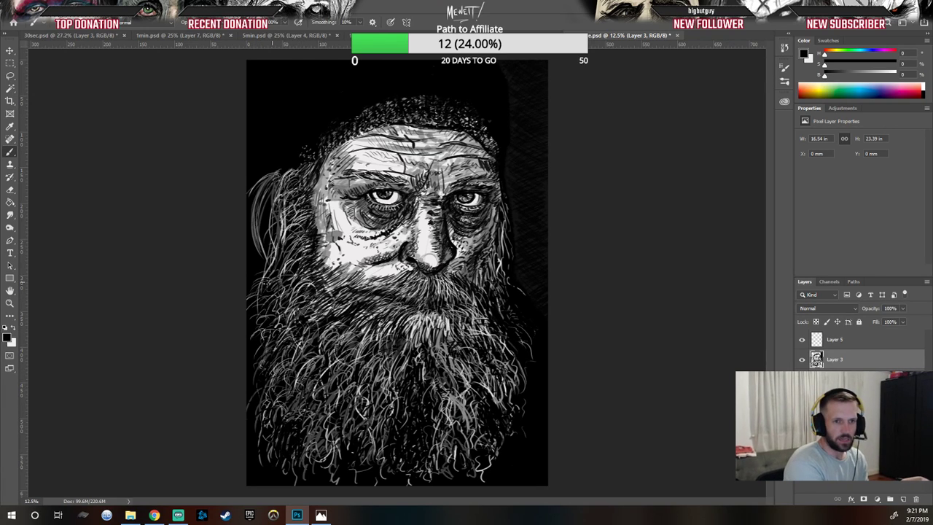
Step: Darken the hair at the left side of the face where it meets the beard
mouse_move(285, 223)
left_mouse_down()
mouse_move(277, 212)
mouse_move(286, 206)
left_mouse_up()
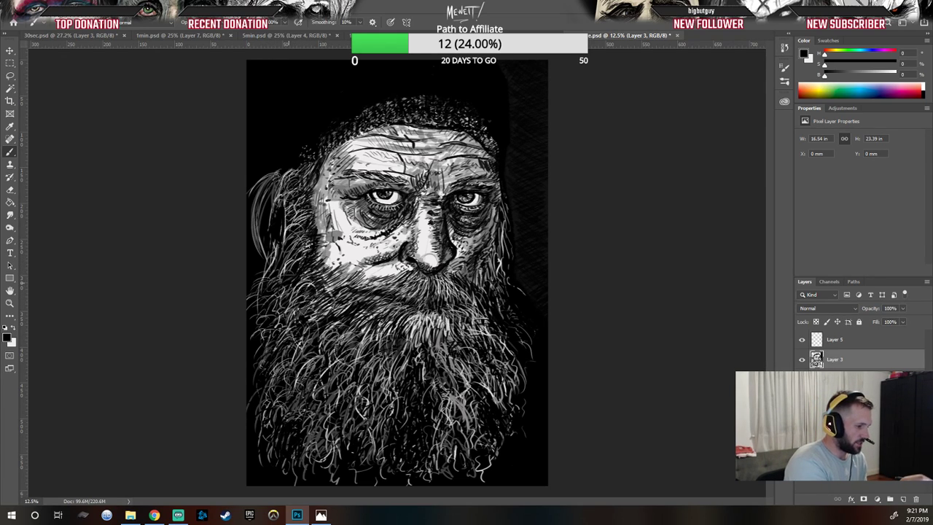
left_click_drag(308, 243, 302, 256)
left_click_drag(304, 258, 294, 267)
left_click_drag(305, 222, 302, 241)
mouse_move(297, 211)
left_mouse_down()
mouse_move(281, 250)
mouse_move(315, 260)
mouse_move(312, 287)
left_mouse_up()
mouse_move(328, 271)
left_mouse_down()
mouse_move(315, 287)
mouse_move(322, 284)
left_mouse_up()
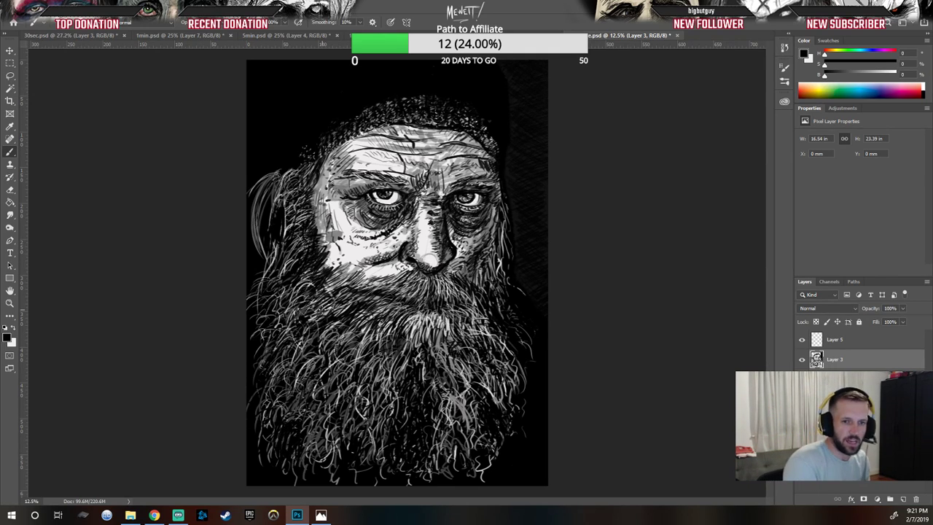
mouse_move(341, 277)
left_mouse_down()
mouse_move(328, 290)
mouse_move(335, 281)
left_mouse_up()
left_click_drag(337, 271, 330, 286)
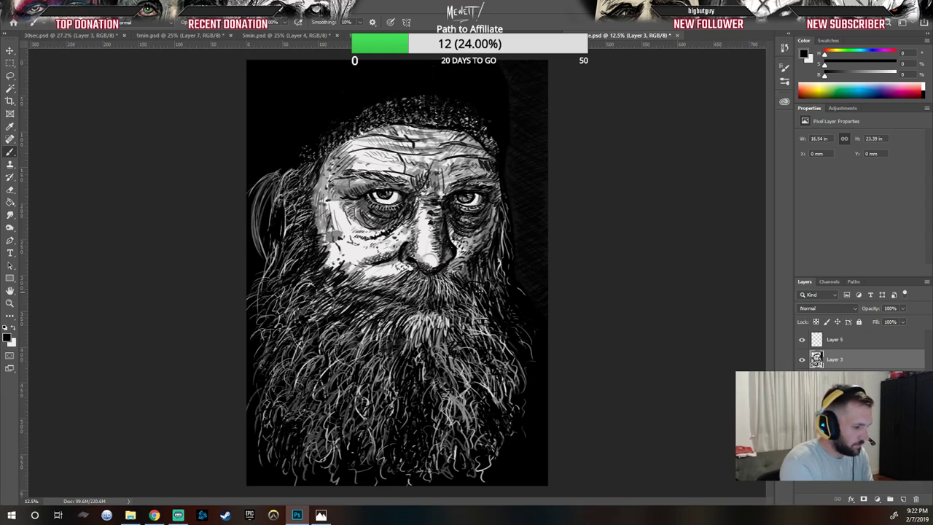
Step: Swap to white and paint light strands along the beard's right edge, bottom and left side
key("x")
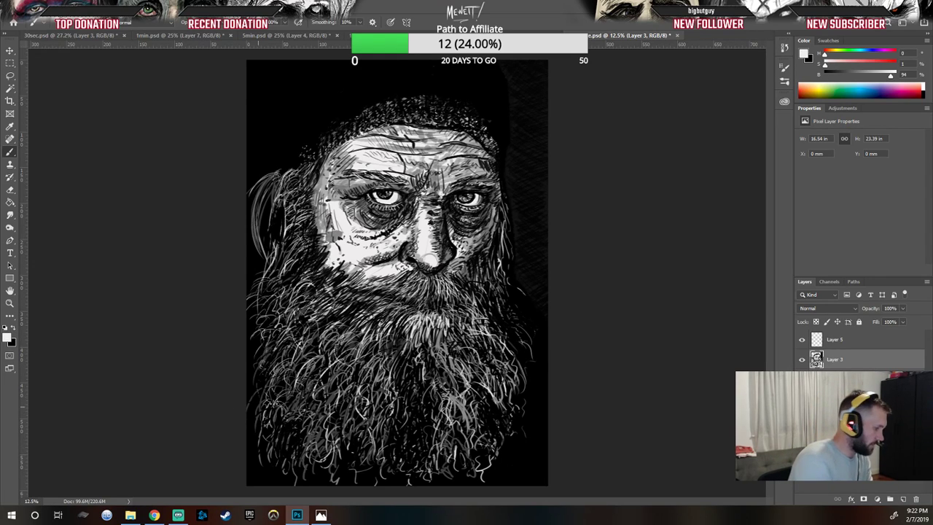
mouse_move(493, 322)
left_mouse_down()
mouse_move(511, 339)
mouse_move(498, 310)
mouse_move(517, 319)
left_mouse_up()
left_click_drag(502, 351, 520, 365)
left_click_drag(512, 404, 532, 436)
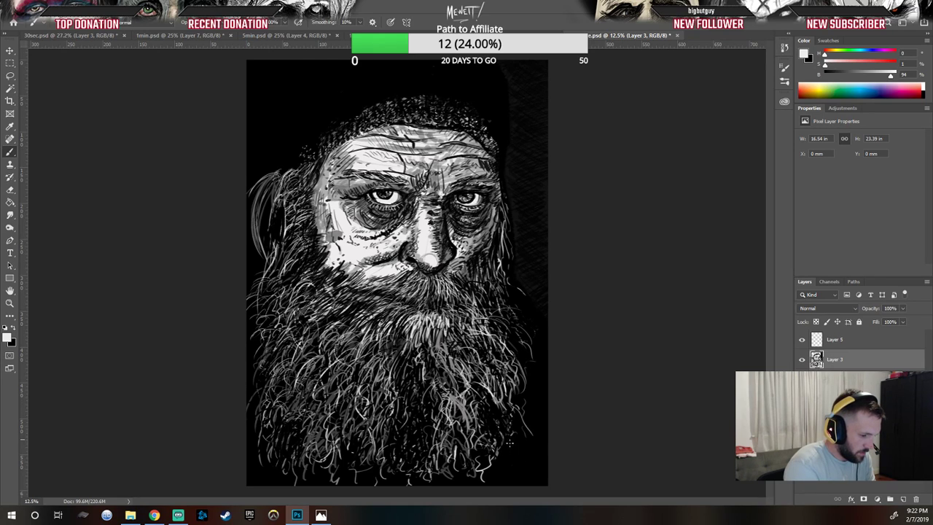
left_click_drag(490, 468, 501, 477)
mouse_move(291, 431)
left_mouse_down()
mouse_move(269, 444)
mouse_move(286, 447)
left_mouse_up()
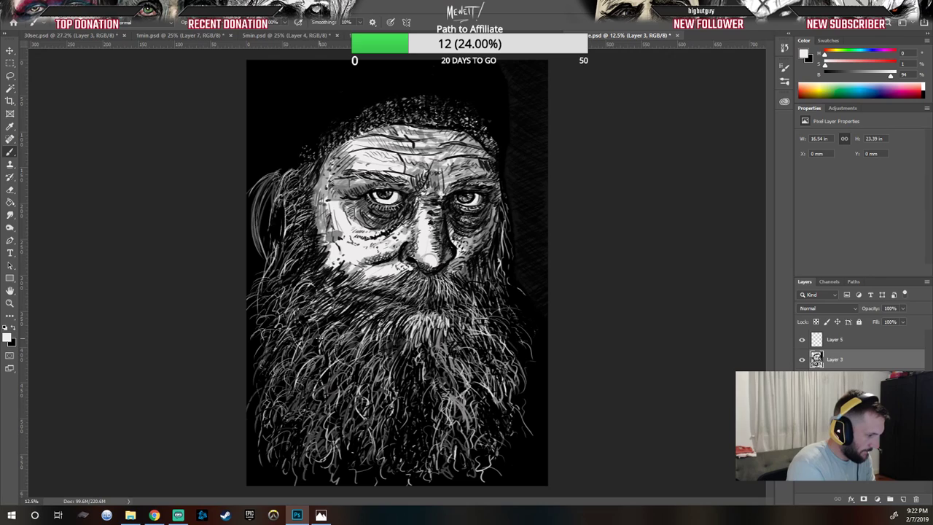
mouse_move(315, 265)
left_mouse_down()
mouse_move(287, 277)
mouse_move(280, 247)
left_mouse_up()
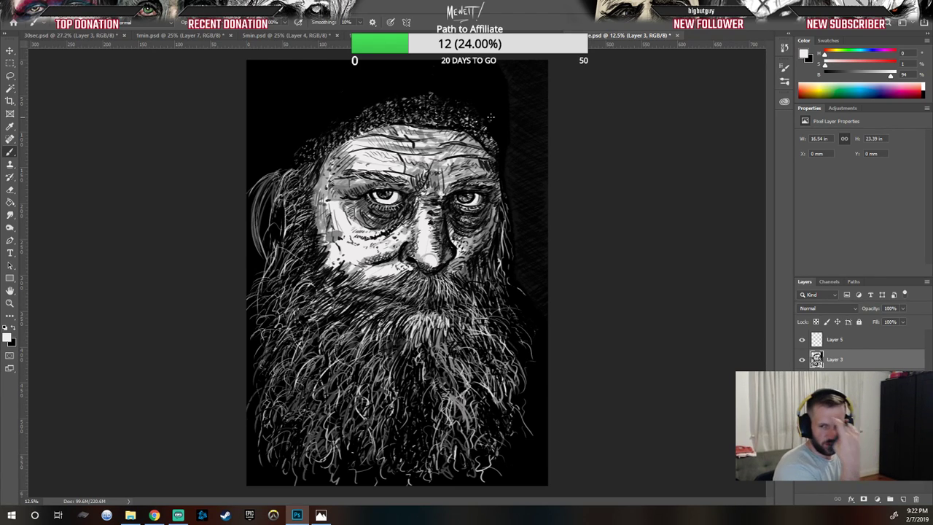
Step: Set black as foreground and try short dark strokes on the upper forehead, undoing them
key("z")
left_click(437, 164)
left_click_drag(439, 164, 555, 192)
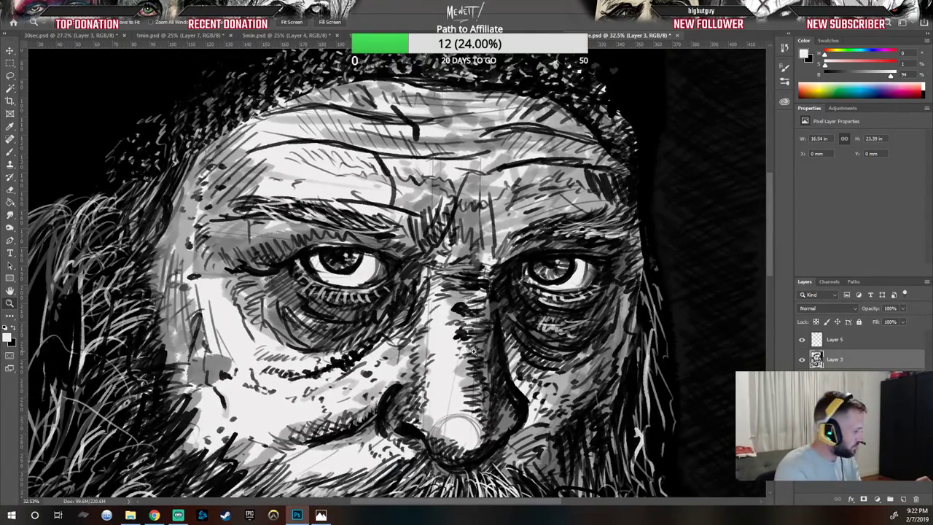
left_click_drag(501, 343, 492, 401)
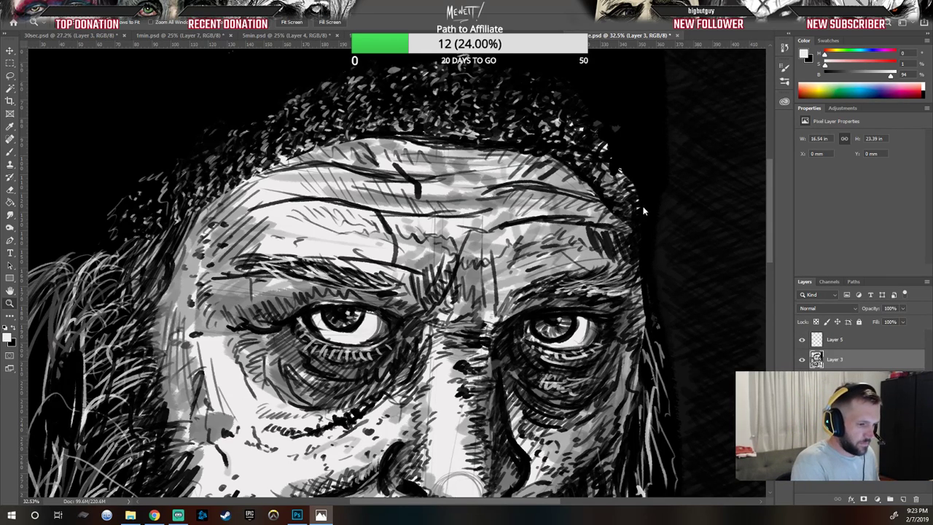
scroll(592, 208, "up", 1)
key("b")
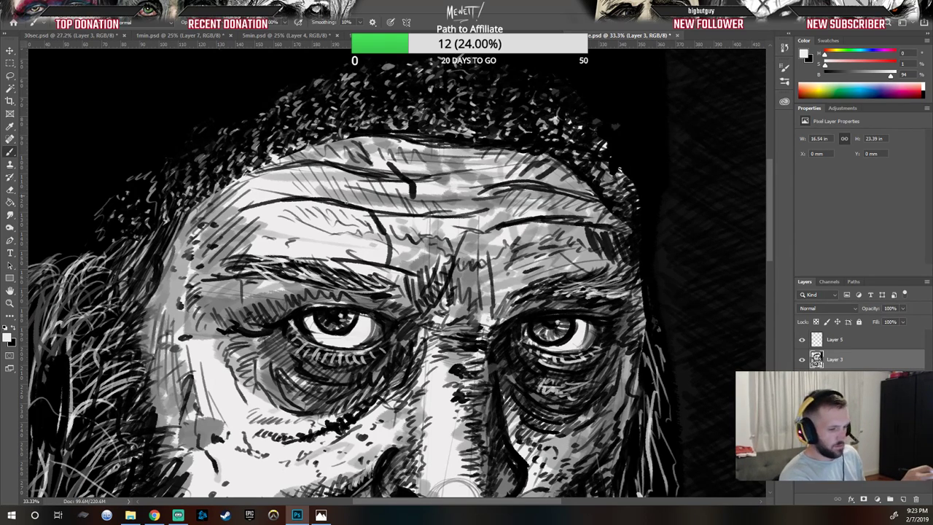
left_click(12, 328)
mouse_move(448, 194)
left_mouse_down()
mouse_move(489, 168)
mouse_move(471, 171)
mouse_move(530, 164)
left_mouse_up()
key("ctrl+z")
key("ctrl+z")
key("ctrl+z")
key("ctrl+z")
key("ctrl+z")
key("ctrl+z")
key("ctrl+z")
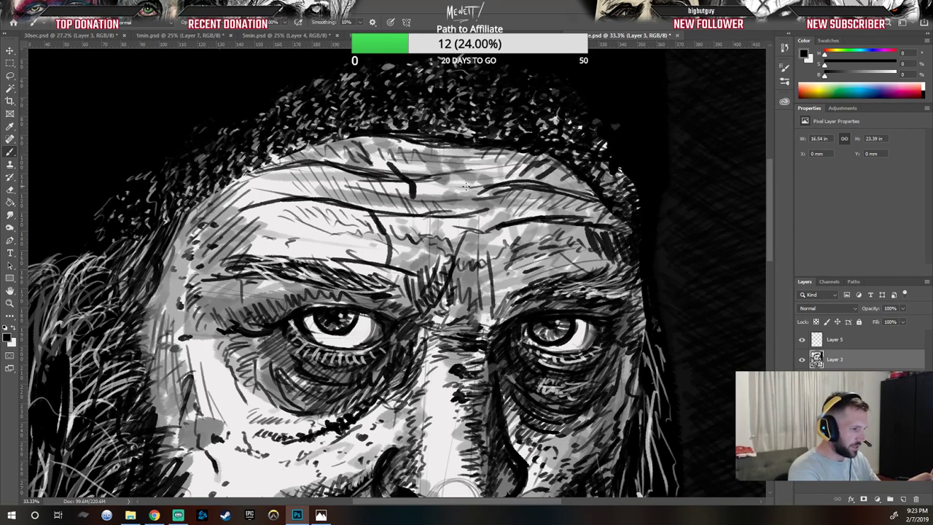
left_click_drag(459, 177, 450, 187)
left_click_drag(467, 175, 464, 186)
left_click_drag(480, 175, 474, 187)
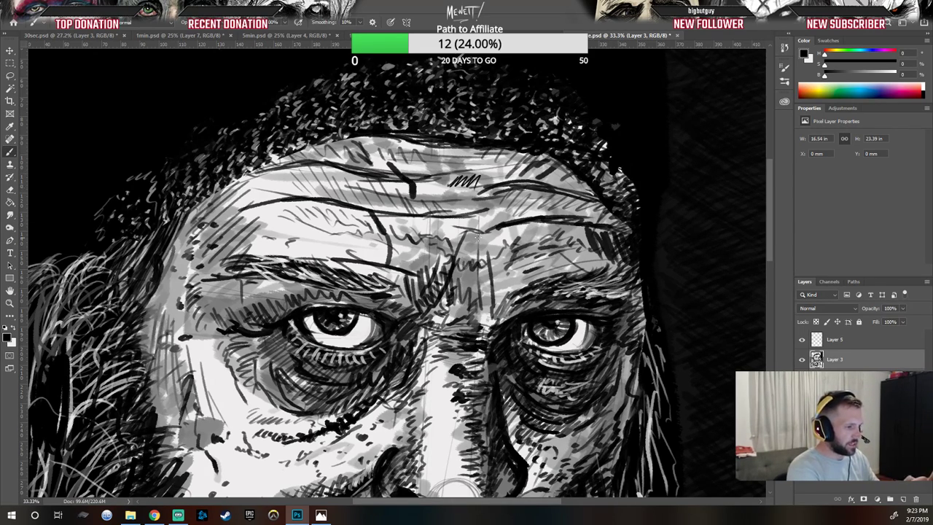
key("ctrl+z")
key("ctrl+z")
key("ctrl+z")
key("ctrl+z")
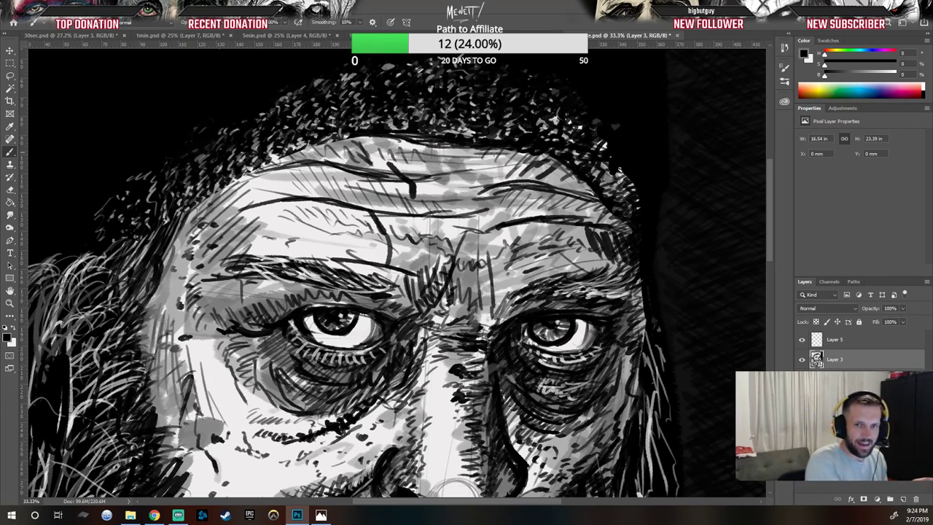
Step: Paint black hatching strokes across the upper forehead below the hairline
mouse_move(458, 180)
left_mouse_down()
mouse_move(443, 188)
mouse_move(468, 189)
mouse_move(446, 189)
left_mouse_up()
left_click_drag(492, 178, 465, 188)
left_click_drag(522, 178, 507, 183)
mouse_move(549, 183)
left_mouse_down()
mouse_move(474, 183)
mouse_move(539, 188)
left_mouse_up()
left_click_drag(506, 177, 498, 181)
left_click_drag(567, 188, 555, 194)
mouse_move(595, 192)
left_mouse_down()
mouse_move(574, 204)
mouse_move(518, 186)
mouse_move(446, 187)
left_mouse_up()
left_click_drag(455, 183, 436, 191)
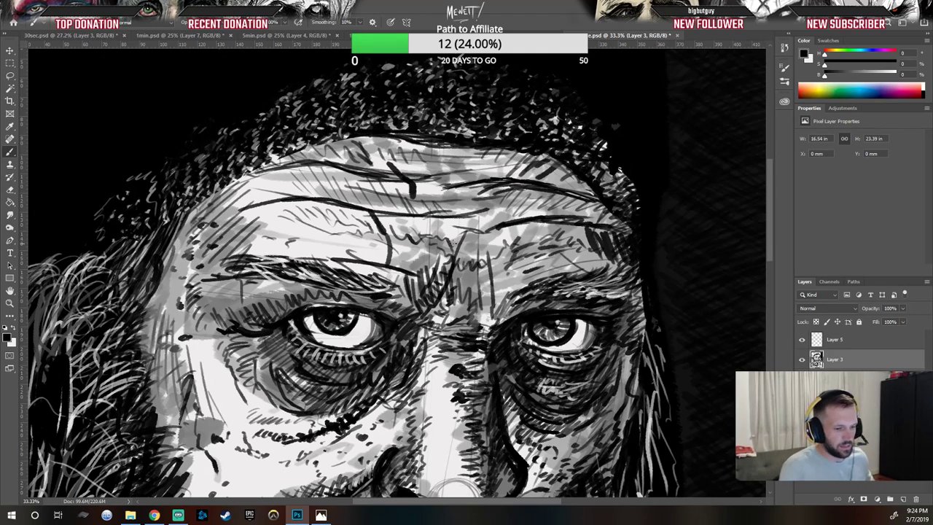
Step: Select Layer 5 and paint black strokes across the forehead, undoing the first one
left_click(852, 341)
left_click_drag(451, 185, 434, 186)
key("ctrl+z")
mouse_move(456, 180)
left_mouse_down()
mouse_move(381, 183)
mouse_move(420, 181)
left_mouse_up()
mouse_move(391, 180)
left_mouse_down()
mouse_move(368, 186)
mouse_move(348, 174)
left_mouse_up()
left_click_drag(343, 167, 275, 174)
left_click_drag(318, 163, 270, 166)
mouse_move(274, 166)
left_mouse_down()
mouse_move(254, 173)
mouse_move(264, 171)
left_mouse_up()
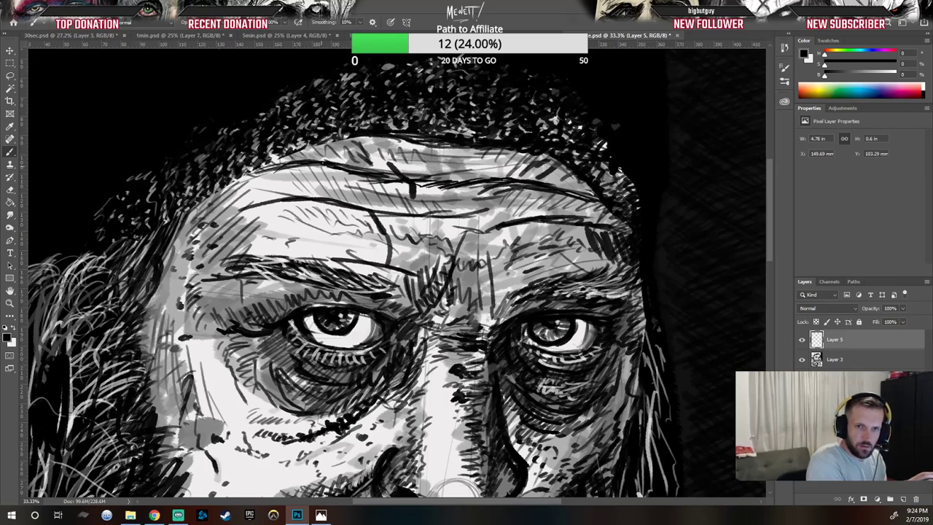
Step: Hatch dark lines across the top of the forehead beneath the cap
mouse_move(340, 153)
left_mouse_down()
mouse_move(346, 148)
mouse_move(302, 150)
left_mouse_up()
left_click_drag(332, 138, 321, 146)
mouse_move(348, 134)
left_mouse_down()
mouse_move(326, 146)
mouse_move(529, 163)
mouse_move(608, 199)
left_mouse_up()
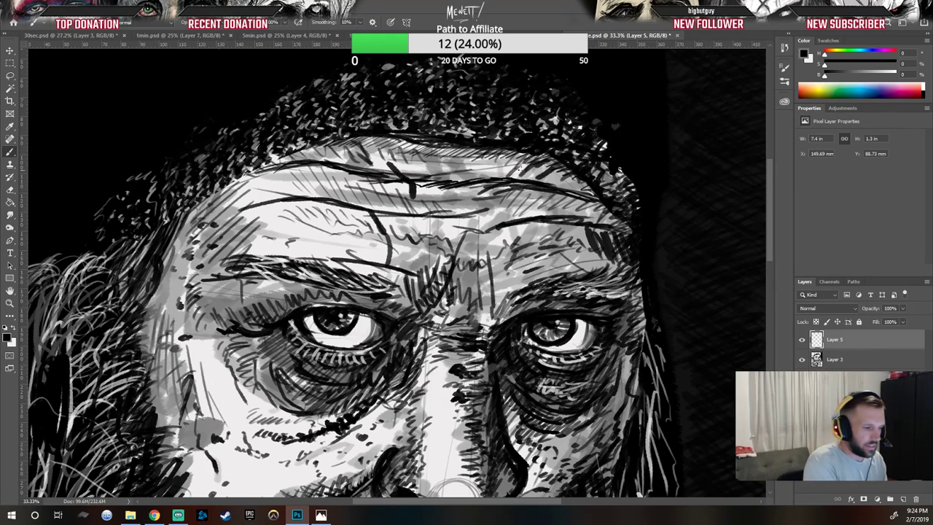
mouse_move(428, 169)
left_mouse_down()
mouse_move(503, 159)
mouse_move(449, 165)
mouse_move(469, 174)
left_mouse_up()
left_click_drag(471, 166, 390, 166)
left_click_drag(390, 156, 363, 164)
left_click_drag(362, 153, 350, 159)
left_click_drag(452, 157, 402, 156)
left_click_drag(388, 147, 364, 153)
left_click_drag(447, 153, 388, 162)
mouse_move(503, 158)
left_mouse_down()
mouse_move(467, 165)
mouse_move(484, 174)
left_mouse_up()
mouse_move(539, 170)
left_mouse_down()
mouse_move(483, 171)
mouse_move(493, 168)
left_mouse_up()
mouse_move(588, 177)
left_mouse_down()
mouse_move(534, 185)
mouse_move(541, 190)
mouse_move(561, 180)
mouse_move(529, 169)
left_mouse_up()
mouse_move(564, 169)
left_mouse_down()
mouse_move(554, 178)
mouse_move(461, 175)
left_mouse_up()
left_click_drag(581, 175, 547, 185)
left_click_drag(436, 156, 397, 172)
mouse_move(395, 161)
left_mouse_down()
mouse_move(358, 171)
mouse_move(314, 165)
left_mouse_up()
left_click_drag(315, 155, 283, 158)
mouse_move(313, 151)
left_mouse_down()
mouse_move(268, 163)
mouse_move(312, 151)
left_mouse_up()
mouse_move(354, 141)
left_mouse_down()
mouse_move(302, 151)
mouse_move(312, 151)
left_mouse_up()
mouse_move(388, 140)
left_mouse_down()
mouse_move(328, 147)
mouse_move(364, 140)
left_mouse_up()
left_click_drag(427, 136, 409, 143)
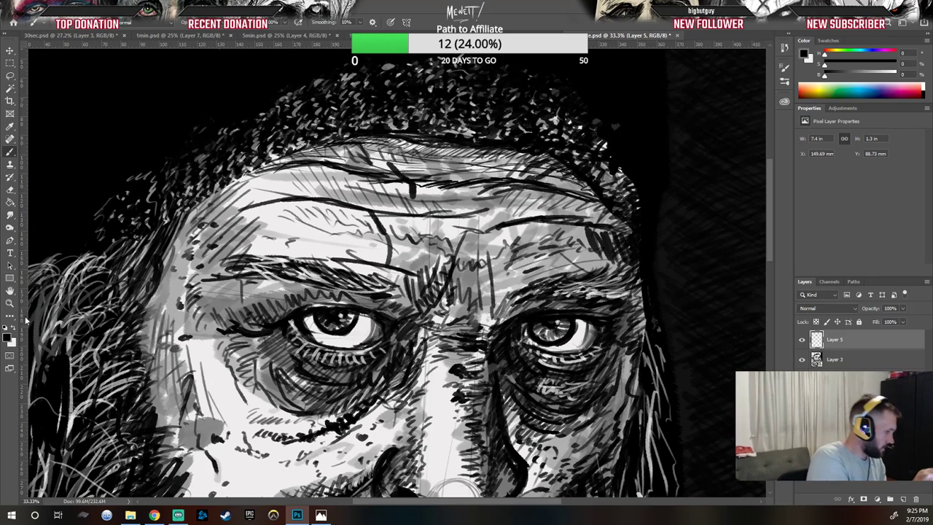
Step: Swap to white and paint light strokes in the middle of the forehead
key("x")
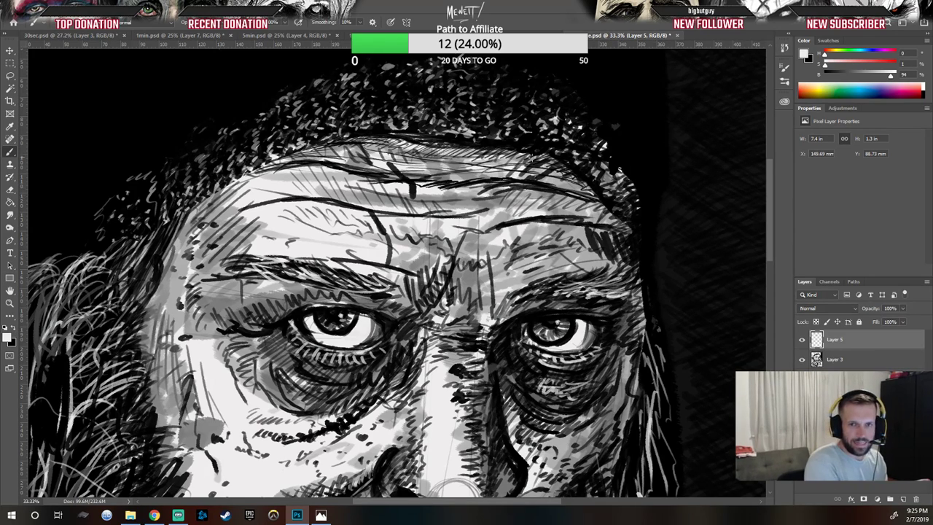
mouse_move(456, 190)
left_mouse_down()
mouse_move(479, 185)
mouse_move(435, 182)
left_mouse_up()
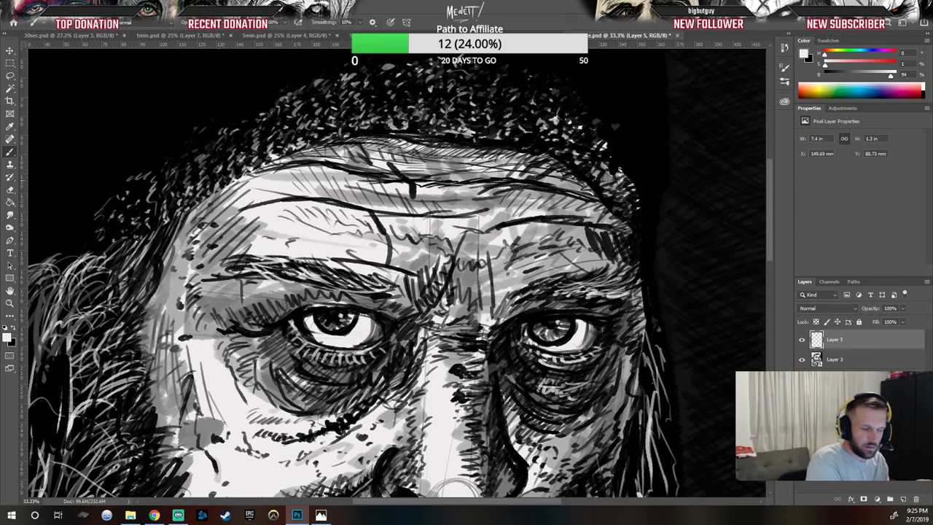
mouse_move(421, 178)
left_mouse_down()
mouse_move(388, 179)
mouse_move(416, 197)
left_mouse_up()
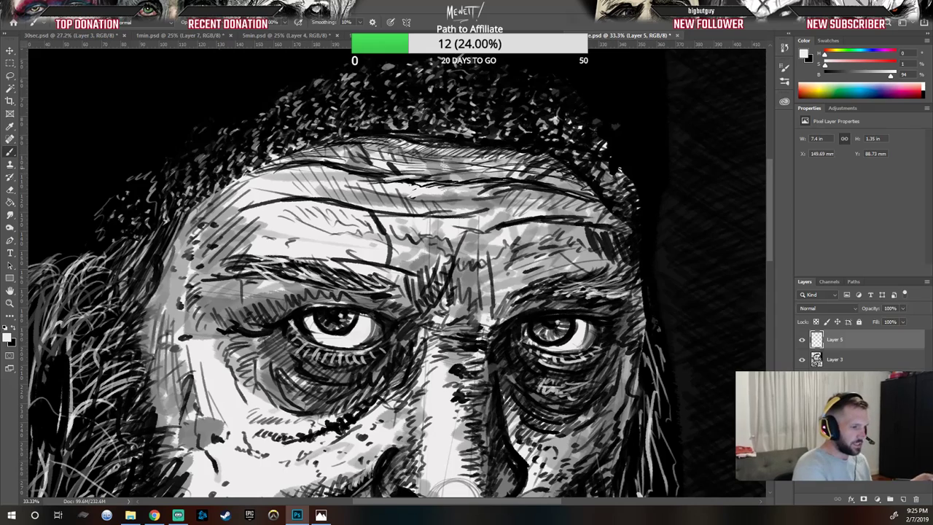
Step: Sample a mid gray from the forehead and paint gray strokes across the brow
left_click(428, 222, "alt")
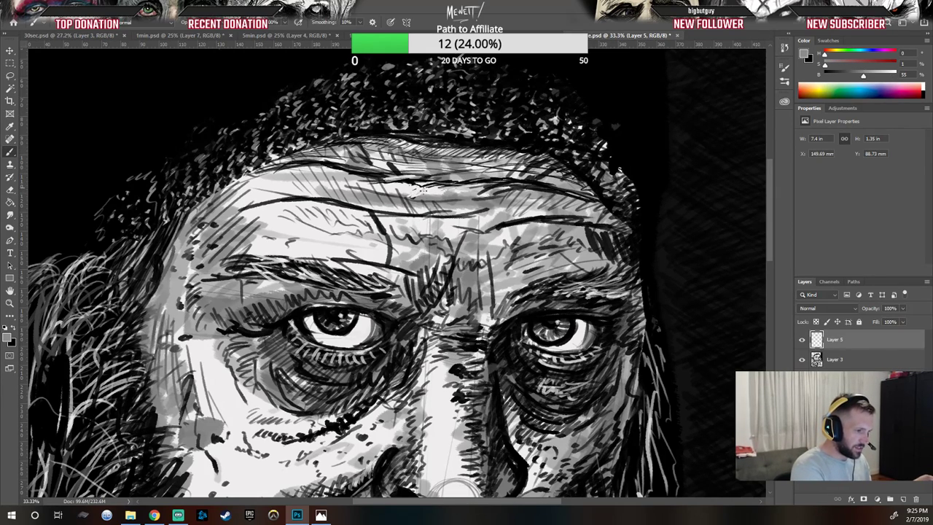
left_click_drag(413, 193, 414, 194)
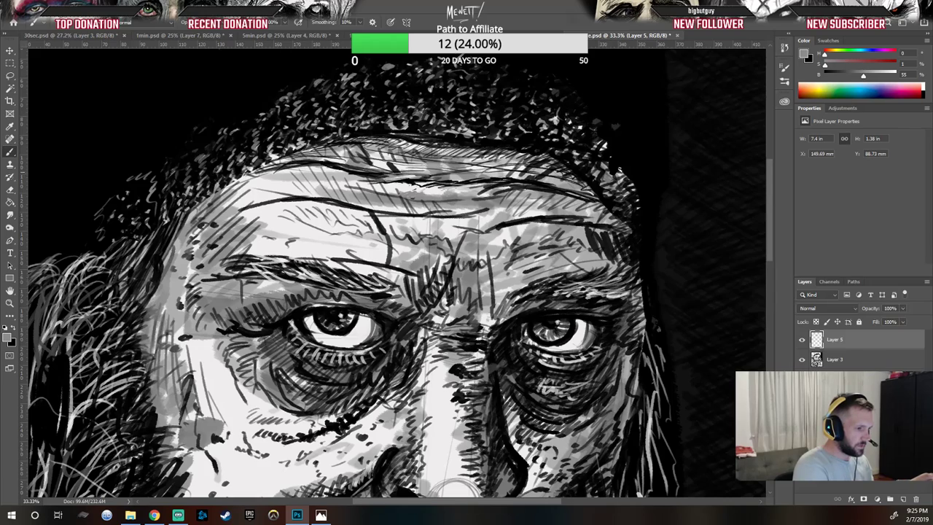
left_click_drag(401, 167, 422, 170)
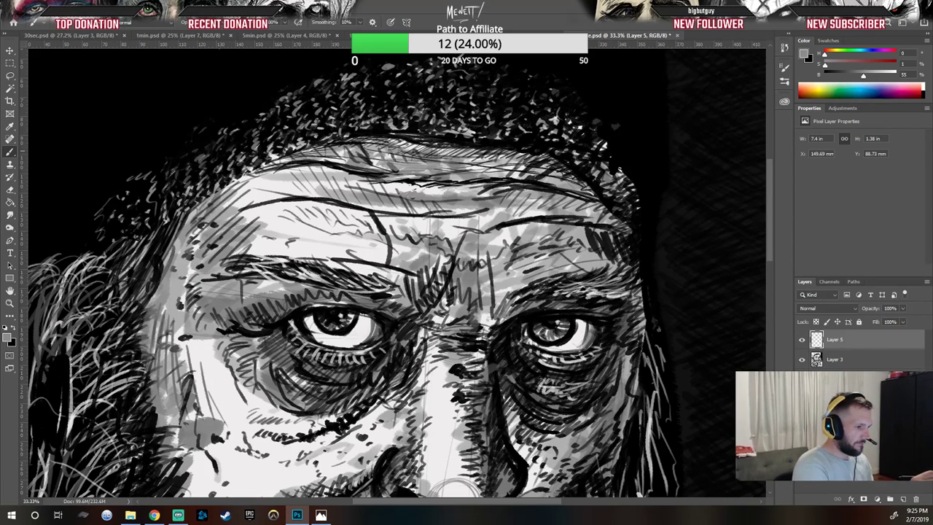
left_click_drag(467, 164, 499, 174)
mouse_move(444, 186)
left_mouse_down()
mouse_move(534, 176)
mouse_move(597, 194)
left_mouse_up()
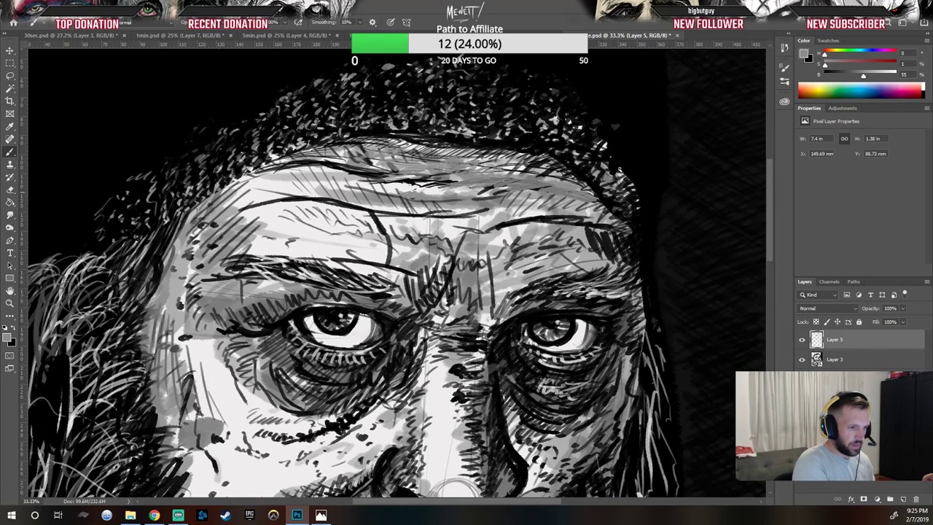
left_click_drag(527, 191, 552, 188)
mouse_move(485, 187)
left_mouse_down()
mouse_move(521, 174)
mouse_move(457, 168)
mouse_move(370, 177)
mouse_move(358, 172)
mouse_move(401, 168)
mouse_move(318, 156)
left_mouse_up()
Step: Add more gray strokes across the upper forehead under the cap
mouse_move(262, 177)
left_mouse_down()
mouse_move(299, 159)
mouse_move(278, 165)
left_mouse_up()
mouse_move(335, 155)
left_mouse_down()
mouse_move(367, 151)
mouse_move(340, 161)
left_mouse_up()
left_click_drag(373, 156, 393, 149)
left_click_drag(371, 161, 409, 153)
left_click_drag(398, 158, 425, 155)
mouse_move(418, 164)
left_mouse_down()
mouse_move(445, 159)
mouse_move(432, 172)
left_mouse_up()
mouse_move(436, 170)
left_mouse_down()
mouse_move(452, 165)
mouse_move(447, 171)
mouse_move(462, 178)
mouse_move(433, 176)
left_mouse_up()
mouse_move(395, 186)
left_mouse_down()
mouse_move(414, 176)
mouse_move(406, 175)
left_mouse_up()
mouse_move(381, 184)
left_mouse_down()
mouse_move(407, 168)
mouse_move(485, 180)
mouse_move(477, 188)
mouse_move(582, 180)
left_mouse_up()
mouse_move(495, 172)
left_mouse_down()
mouse_move(551, 166)
mouse_move(540, 165)
left_mouse_up()
left_click_drag(462, 163, 525, 156)
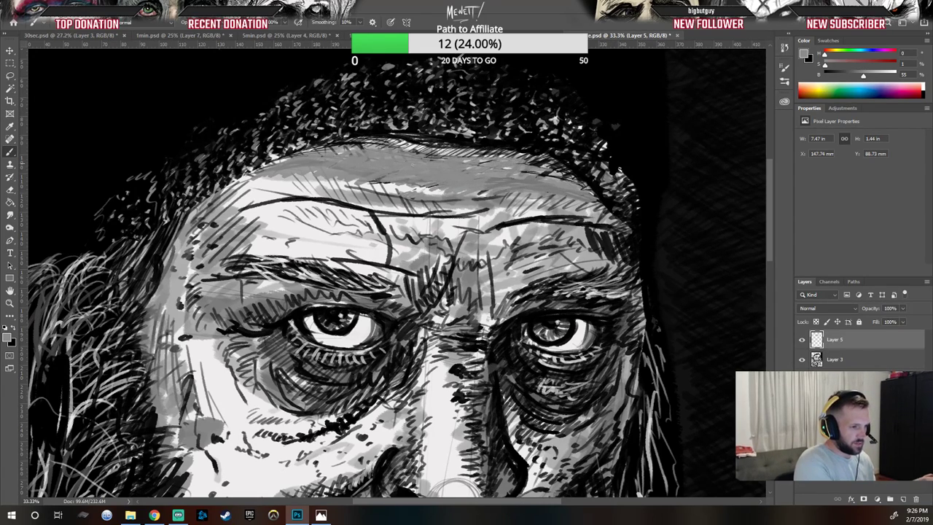
Step: Continue gray hatching along the cap's lower edge across the top of the forehead
left_click_drag(462, 158, 490, 151)
left_click_drag(459, 158, 466, 150)
mouse_move(435, 158)
left_mouse_down()
mouse_move(461, 149)
mouse_move(446, 149)
left_mouse_up()
mouse_move(413, 153)
left_mouse_down()
mouse_move(423, 147)
mouse_move(414, 142)
left_mouse_up()
mouse_move(382, 150)
left_mouse_down()
mouse_move(397, 142)
mouse_move(387, 136)
left_mouse_up()
left_click_drag(354, 150, 364, 141)
mouse_move(334, 153)
left_mouse_down()
mouse_move(354, 143)
mouse_move(344, 144)
left_mouse_up()
left_click_drag(318, 153, 344, 143)
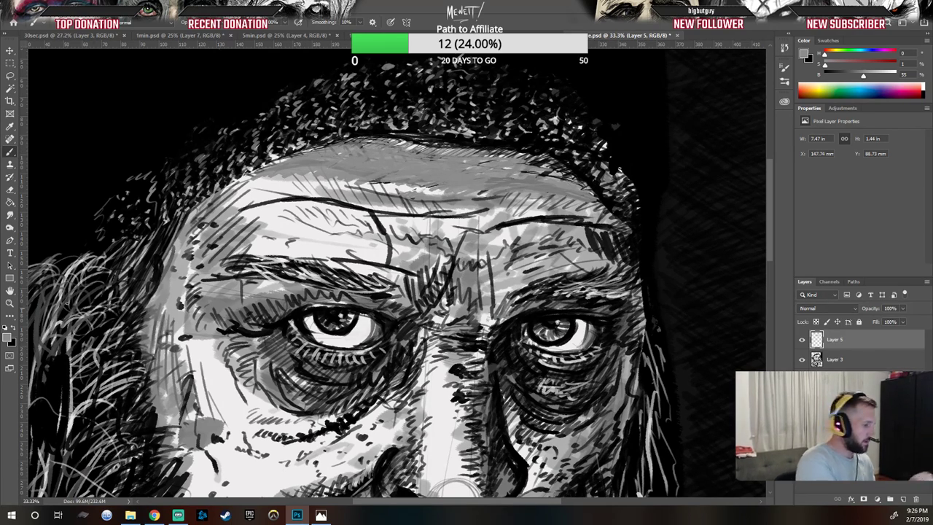
Step: Switch to black and draw dark lines across the upper forehead below the cap
left_click(13, 328)
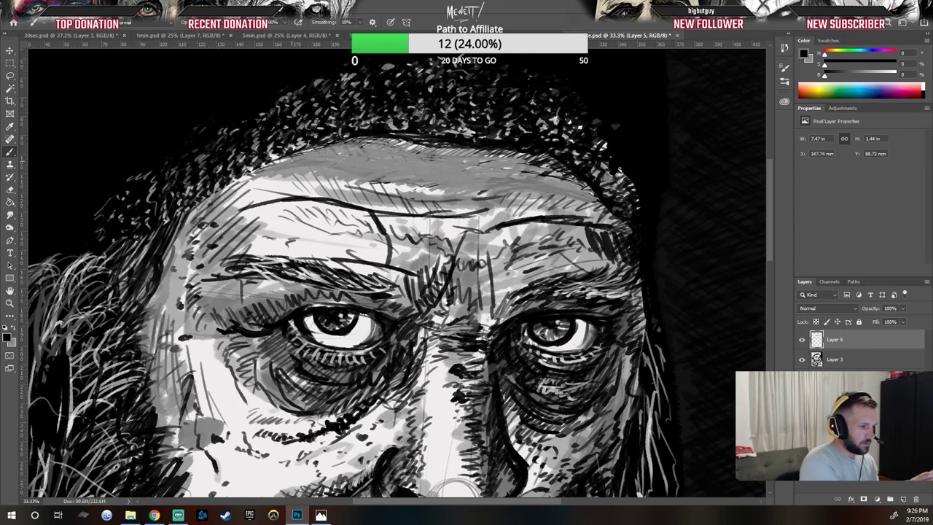
left_click_drag(307, 160, 454, 173)
left_click_drag(441, 178, 490, 175)
left_click_drag(461, 179, 499, 176)
left_click_drag(496, 177, 533, 175)
mouse_move(488, 179)
left_mouse_down()
mouse_move(536, 177)
mouse_move(528, 177)
left_mouse_up()
left_click_drag(526, 183, 584, 186)
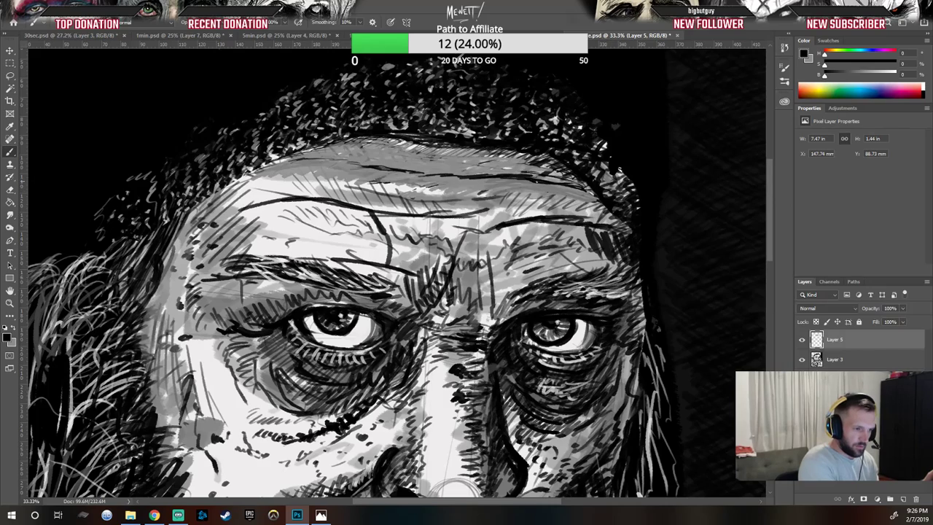
left_click_drag(422, 175, 560, 189)
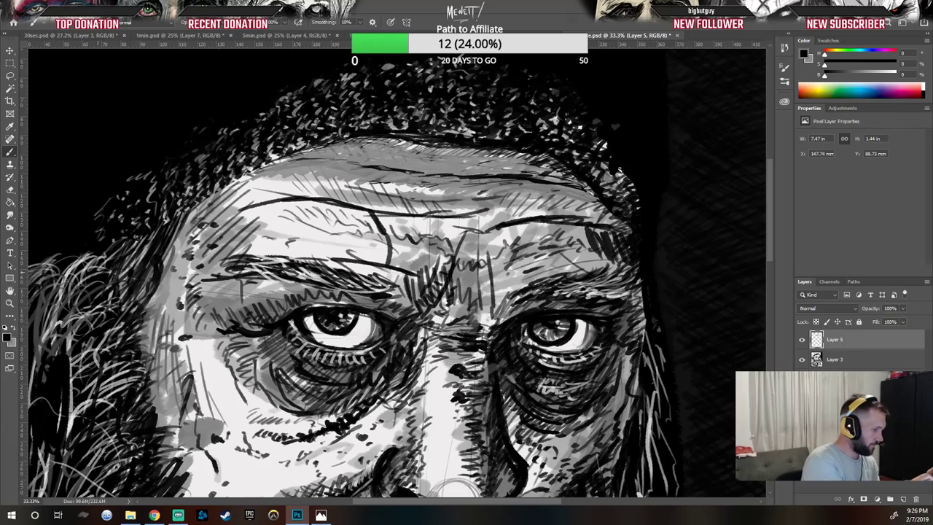
Step: Sample light and mid tones from the forehead and paint strokes across the middle of the upper forehead
left_click(13, 328)
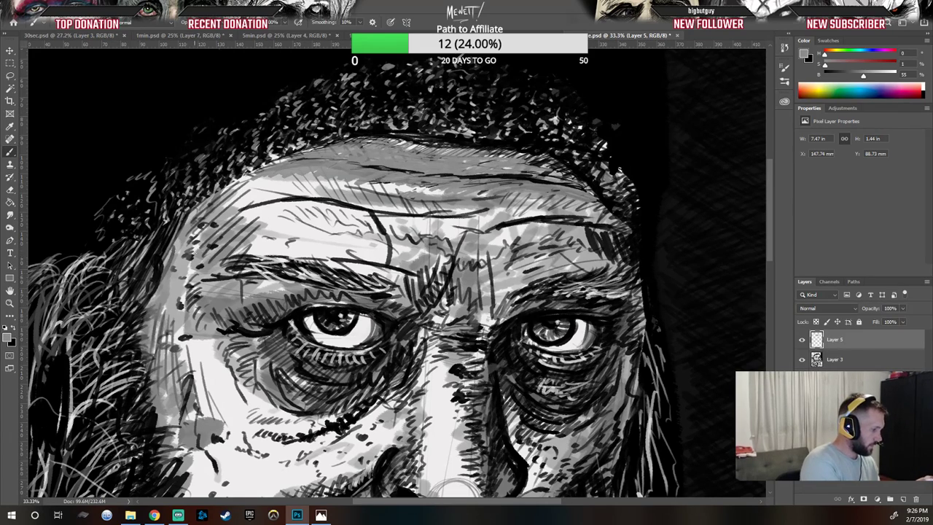
left_click(273, 267, "alt")
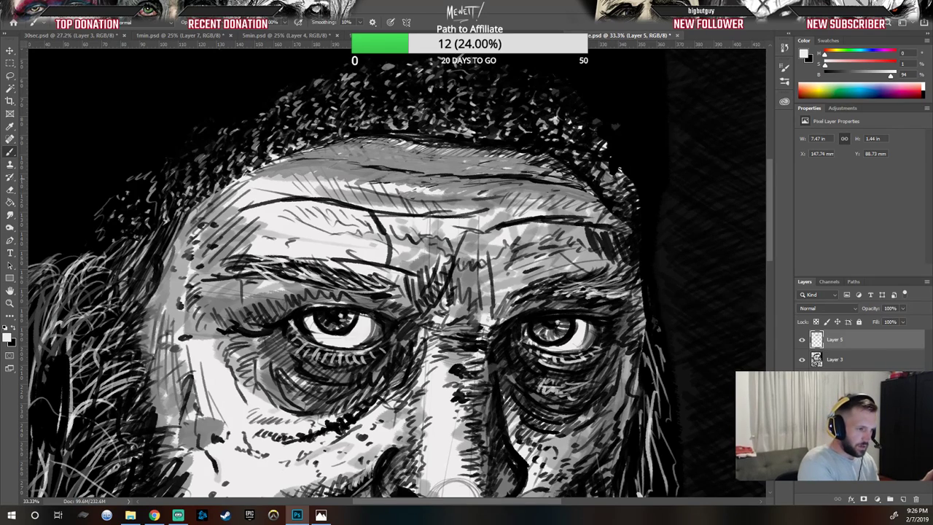
left_click_drag(429, 176, 452, 182)
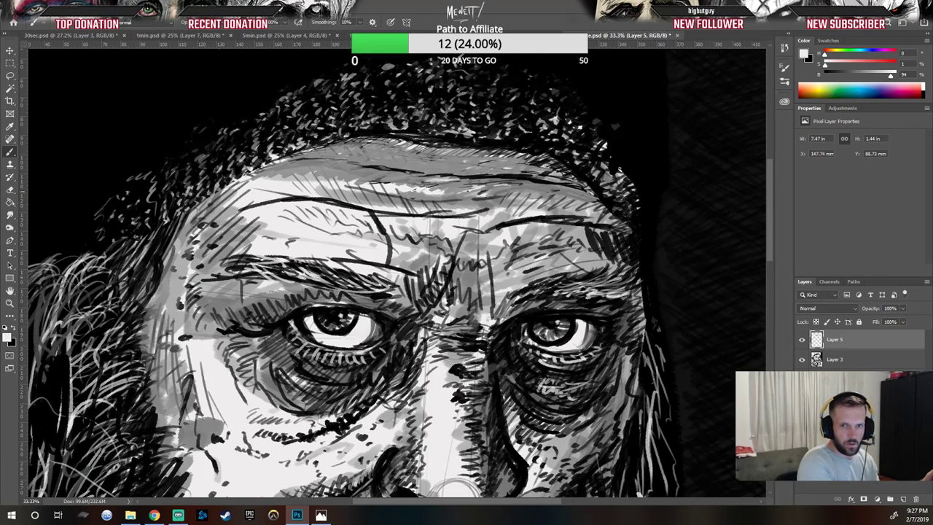
left_click_drag(405, 187, 474, 187)
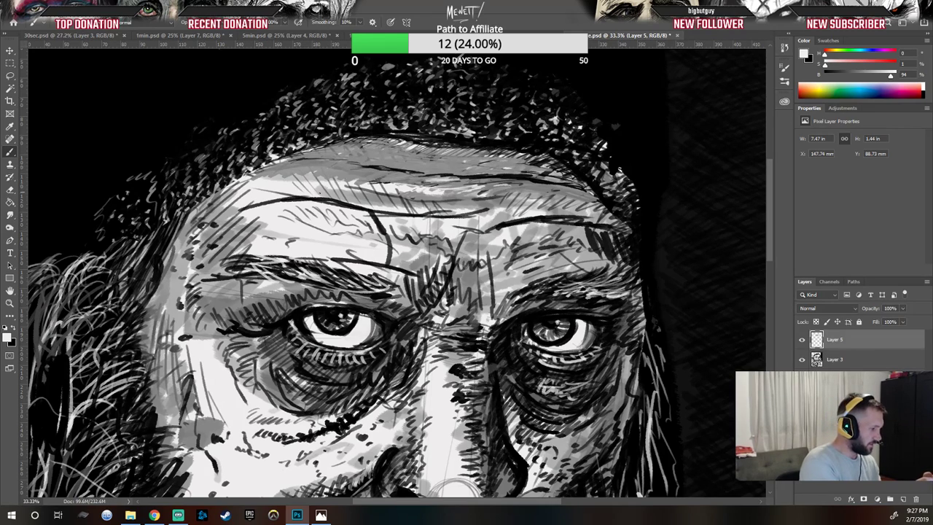
left_click(367, 167, "alt")
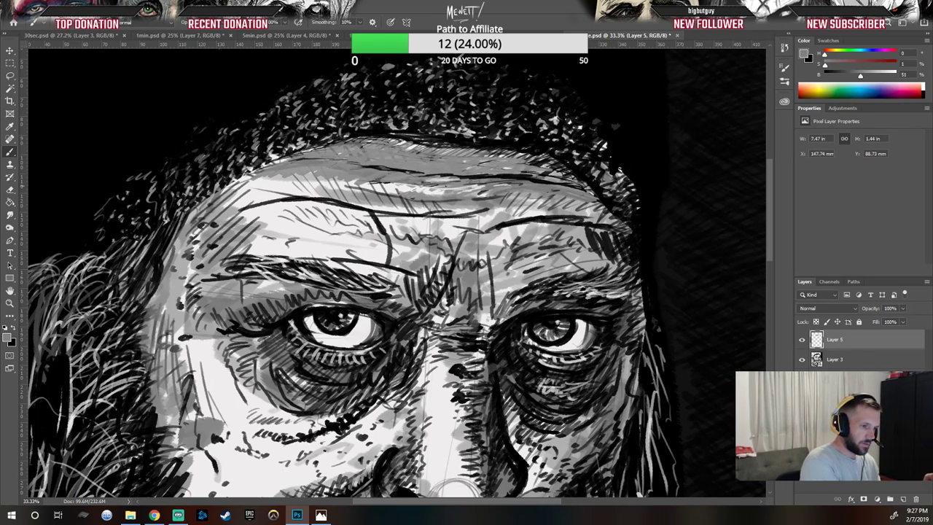
left_click_drag(444, 191, 419, 191)
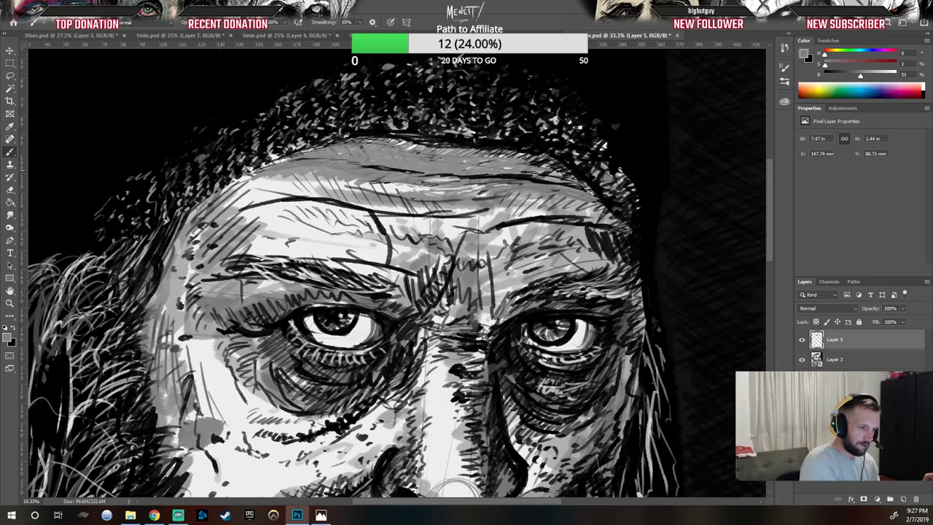
Step: Sample a dark tone and hatch dense dark strokes across the forehead beneath the cap
left_click(513, 203, "alt")
mouse_move(475, 185)
left_mouse_down()
mouse_move(408, 185)
mouse_move(434, 183)
left_mouse_up()
mouse_move(482, 187)
left_mouse_down()
mouse_move(428, 189)
mouse_move(465, 189)
mouse_move(445, 192)
left_mouse_up()
left_click_drag(506, 185, 467, 194)
left_click_drag(527, 185, 500, 187)
left_click_drag(538, 184, 511, 189)
left_click_drag(555, 187, 476, 197)
left_click_drag(545, 190, 468, 197)
left_click_drag(518, 190, 486, 193)
left_click_drag(573, 190, 519, 190)
left_click_drag(519, 195, 503, 197)
left_click_drag(534, 196, 489, 203)
left_click_drag(538, 198, 484, 200)
mouse_move(564, 196)
left_mouse_down()
mouse_move(434, 206)
mouse_move(382, 198)
left_mouse_up()
left_click_drag(454, 194, 405, 201)
left_click_drag(478, 196, 376, 200)
left_click_drag(398, 194, 274, 180)
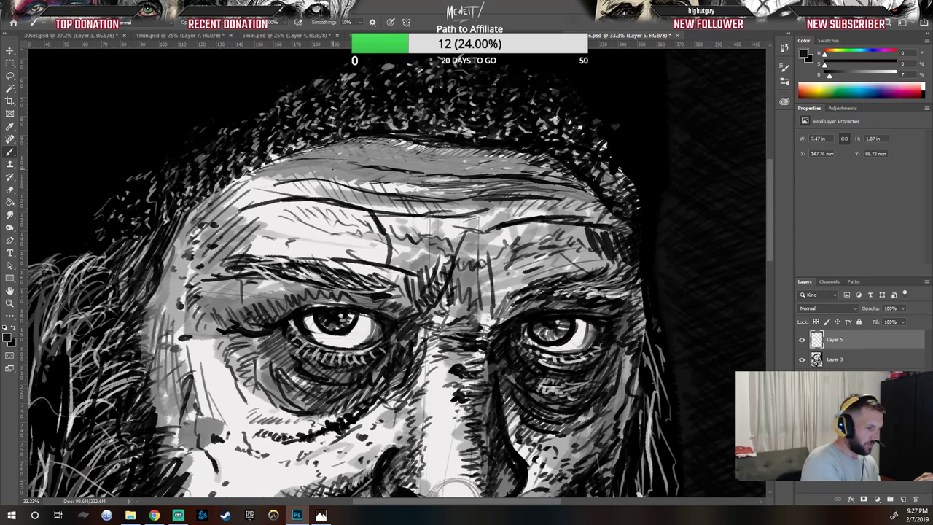
Step: Sample a mid gray and shade the upper forehead with broad gray strokes
left_click(336, 168, "alt")
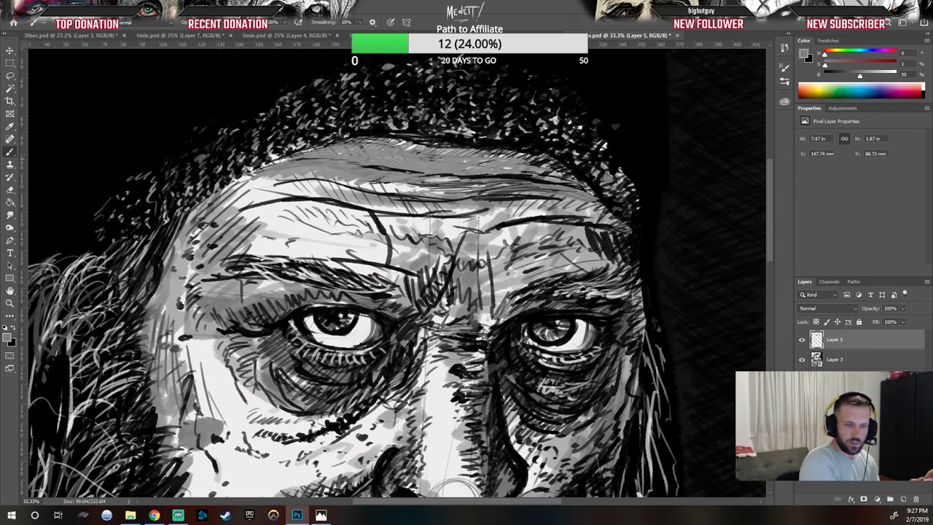
mouse_move(261, 205)
left_mouse_down()
mouse_move(243, 209)
mouse_move(269, 196)
mouse_move(248, 191)
mouse_move(223, 206)
mouse_move(281, 166)
left_mouse_up()
mouse_move(215, 202)
left_mouse_down()
mouse_move(364, 189)
mouse_move(372, 200)
mouse_move(364, 212)
mouse_move(379, 227)
mouse_move(500, 216)
mouse_move(461, 228)
mouse_move(397, 214)
mouse_move(467, 217)
mouse_move(408, 226)
mouse_move(375, 199)
mouse_move(321, 208)
mouse_move(332, 193)
mouse_move(237, 223)
mouse_move(234, 214)
mouse_move(310, 191)
mouse_move(313, 207)
left_mouse_up()
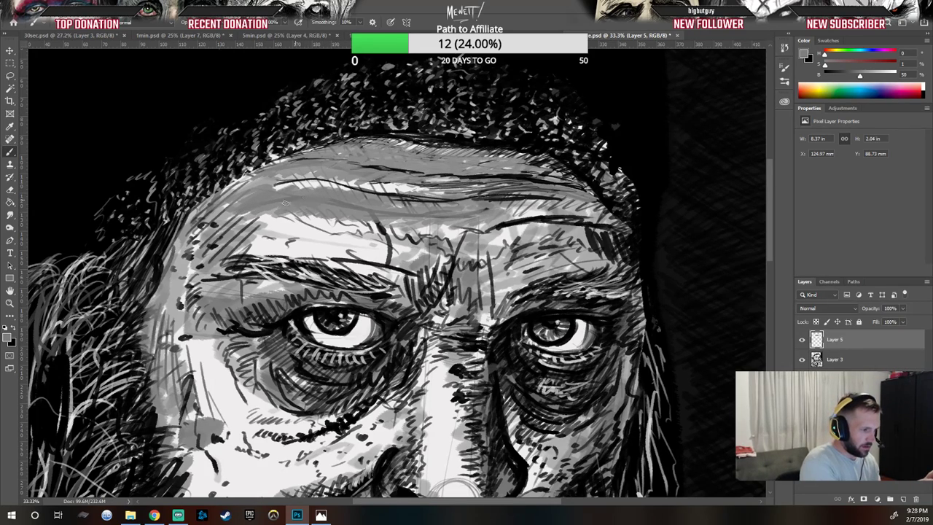
mouse_move(269, 193)
left_mouse_down()
mouse_move(320, 178)
mouse_move(378, 188)
left_mouse_up()
mouse_move(320, 180)
left_mouse_down()
mouse_move(379, 188)
mouse_move(258, 186)
left_mouse_up()
left_click_drag(365, 186, 417, 186)
Step: Paint gray strokes over both brow ridges and the area between the eyebrows
mouse_move(335, 194)
left_mouse_down()
mouse_move(514, 185)
mouse_move(575, 212)
mouse_move(482, 239)
left_mouse_up()
left_click_drag(535, 222, 481, 243)
mouse_move(571, 219)
left_mouse_down()
mouse_move(484, 245)
mouse_move(577, 224)
mouse_move(610, 226)
mouse_move(496, 246)
left_mouse_up()
mouse_move(563, 238)
left_mouse_down()
mouse_move(521, 252)
mouse_move(540, 268)
left_mouse_up()
left_click_drag(592, 260, 503, 286)
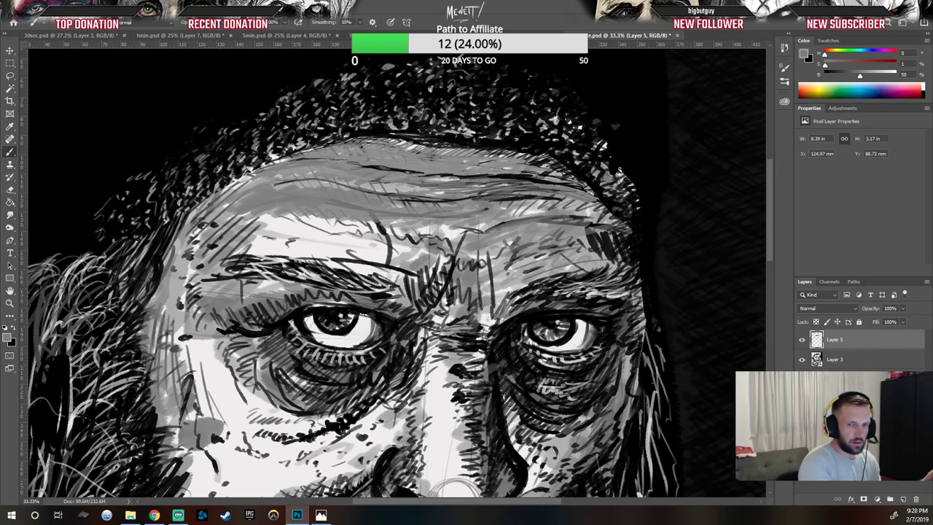
mouse_move(496, 252)
left_mouse_down()
mouse_move(483, 296)
mouse_move(474, 280)
mouse_move(483, 309)
mouse_move(479, 295)
left_mouse_up()
left_click_drag(461, 231, 439, 302)
mouse_move(448, 257)
left_mouse_down()
mouse_move(433, 305)
mouse_move(422, 295)
mouse_move(448, 264)
left_mouse_up()
left_click_drag(469, 229, 444, 296)
mouse_move(465, 250)
left_mouse_down()
mouse_move(450, 290)
mouse_move(467, 269)
mouse_move(483, 271)
left_mouse_up()
mouse_move(382, 228)
left_mouse_down()
mouse_move(371, 238)
mouse_move(388, 241)
left_mouse_up()
mouse_move(397, 221)
left_mouse_down()
mouse_move(377, 244)
mouse_move(367, 240)
left_mouse_up()
mouse_move(373, 222)
left_mouse_down()
mouse_move(363, 238)
mouse_move(386, 254)
left_mouse_up()
mouse_move(397, 239)
left_mouse_down()
mouse_move(467, 228)
mouse_move(329, 214)
mouse_move(446, 203)
mouse_move(333, 239)
mouse_move(368, 254)
left_mouse_up()
mouse_move(395, 244)
left_mouse_down()
mouse_move(355, 253)
mouse_move(379, 261)
left_mouse_up()
mouse_move(365, 247)
left_mouse_down()
mouse_move(334, 260)
mouse_move(360, 261)
left_mouse_up()
mouse_move(387, 251)
left_mouse_down()
mouse_move(357, 261)
mouse_move(352, 250)
left_mouse_up()
mouse_move(353, 247)
left_mouse_down()
mouse_move(318, 259)
mouse_move(314, 242)
left_mouse_up()
left_click_drag(343, 241, 280, 258)
mouse_move(361, 224)
left_mouse_down()
mouse_move(300, 259)
mouse_move(309, 254)
left_mouse_up()
left_click_drag(329, 234, 295, 249)
mouse_move(345, 220)
left_mouse_down()
mouse_move(283, 252)
mouse_move(261, 251)
left_mouse_up()
mouse_move(308, 213)
left_mouse_down()
mouse_move(271, 212)
mouse_move(183, 238)
left_mouse_up()
left_click_drag(232, 213, 189, 235)
left_click_drag(223, 211, 188, 232)
left_click_drag(551, 198, 513, 209)
mouse_move(545, 207)
left_mouse_down()
mouse_move(492, 222)
mouse_move(517, 217)
left_mouse_up()
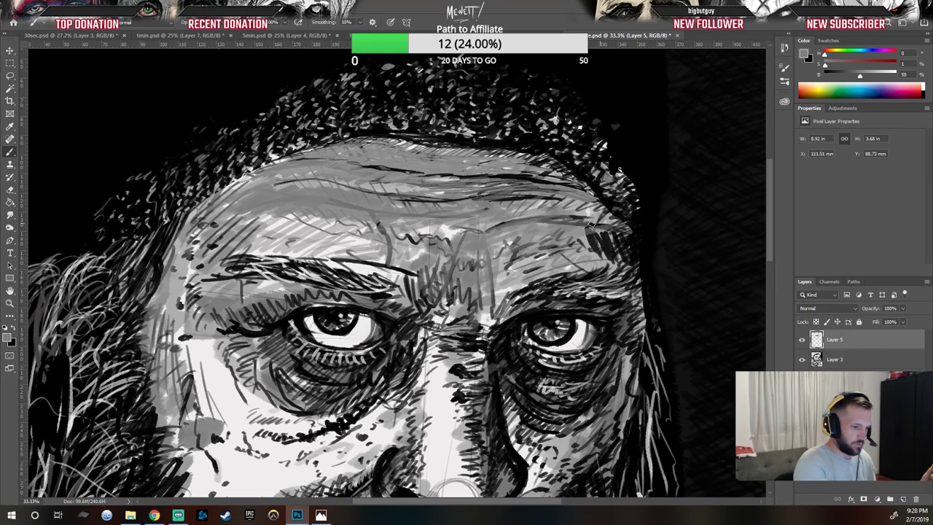
Step: Add gray strokes running down the bridge of the nose between the eyes
mouse_move(459, 316)
left_mouse_down()
mouse_move(499, 321)
mouse_move(480, 338)
left_mouse_up()
left_click_drag(485, 300, 484, 315)
left_click_drag(503, 280, 490, 302)
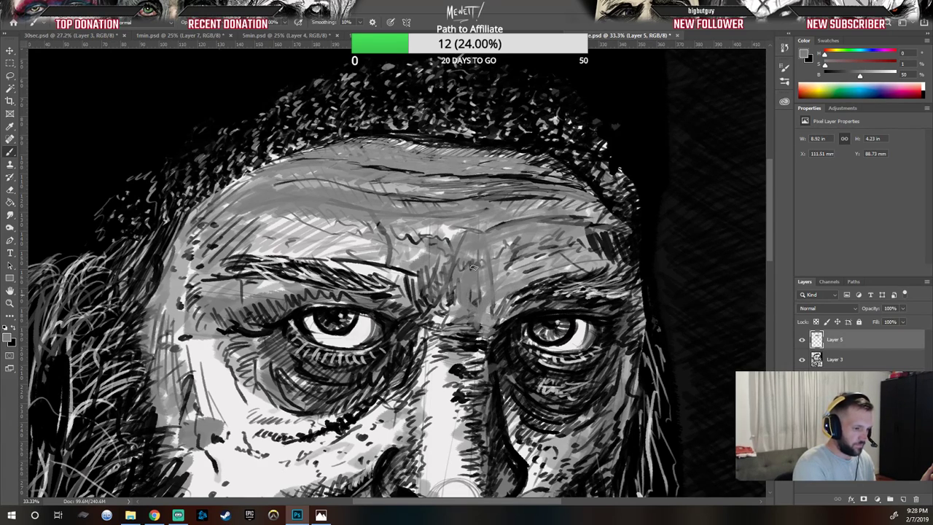
mouse_move(439, 346)
left_mouse_down()
mouse_move(420, 372)
mouse_move(449, 361)
mouse_move(461, 473)
left_mouse_up()
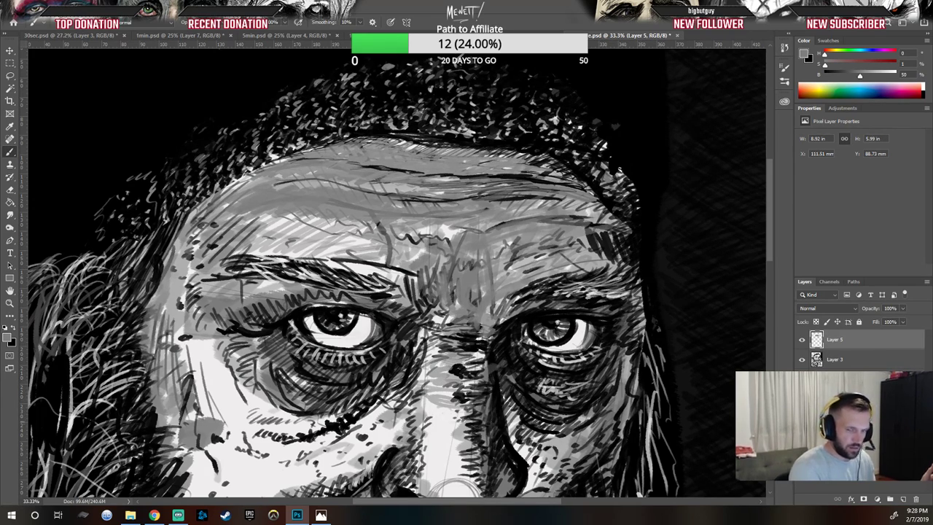
mouse_move(448, 430)
left_mouse_down()
mouse_move(474, 410)
mouse_move(455, 410)
left_mouse_up()
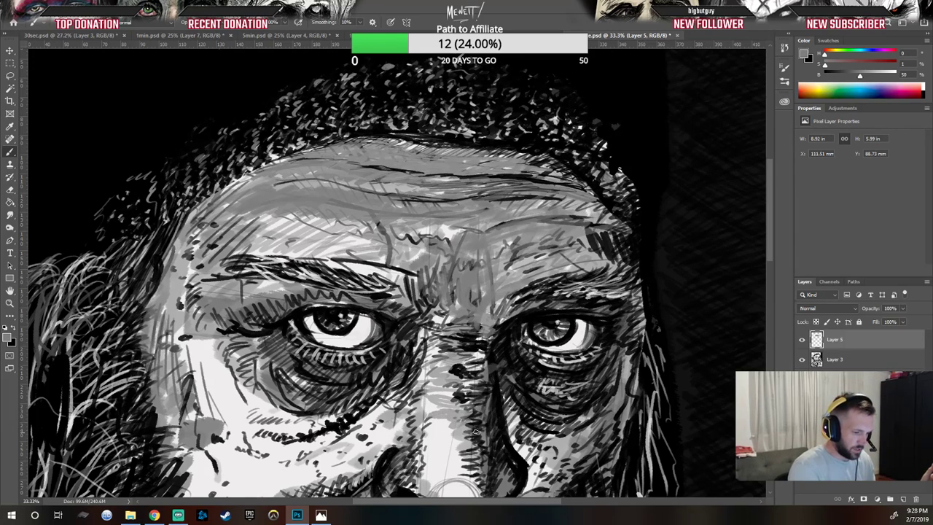
mouse_move(471, 451)
left_mouse_down()
mouse_move(446, 481)
mouse_move(470, 481)
left_mouse_up()
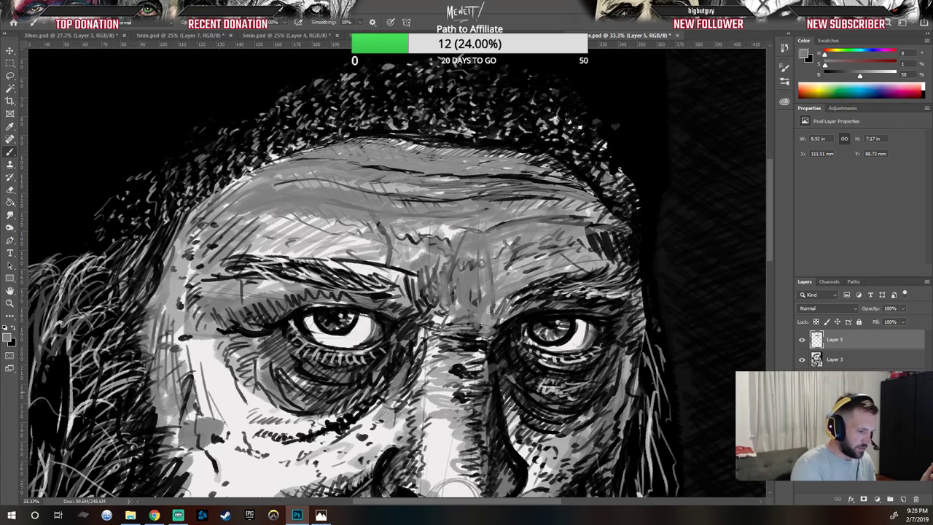
Step: Paint gray strokes under the eyes and down both sides of the cheeks
left_click_drag(337, 453, 360, 435)
mouse_move(366, 439)
left_mouse_down()
mouse_move(341, 452)
mouse_move(412, 415)
left_mouse_up()
left_click_drag(370, 458, 390, 447)
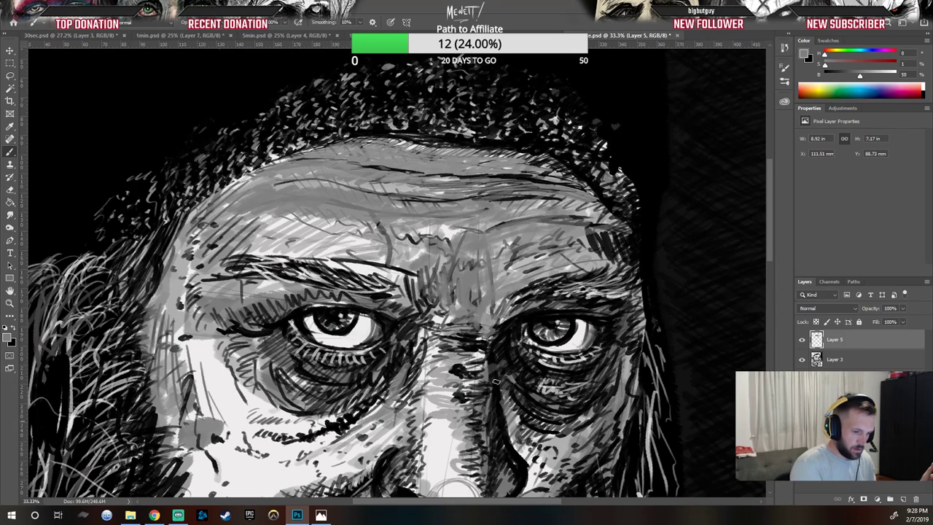
mouse_move(510, 407)
left_mouse_down()
mouse_move(539, 432)
mouse_move(574, 433)
left_mouse_up()
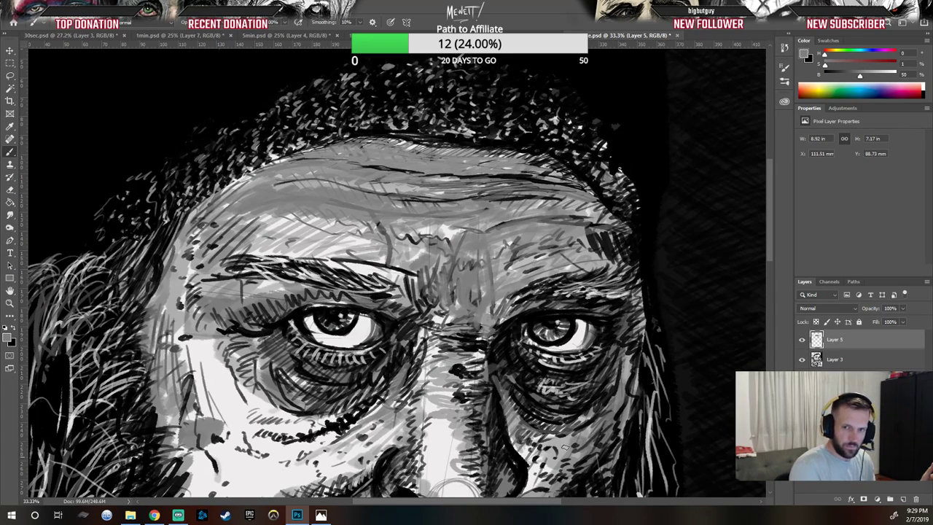
left_click_drag(636, 327, 632, 378)
left_click_drag(634, 297, 630, 396)
left_click_drag(641, 356, 634, 406)
left_click_drag(191, 291, 173, 369)
mouse_move(182, 328)
left_mouse_down()
mouse_move(191, 383)
mouse_move(217, 416)
left_mouse_up()
left_click_drag(219, 332, 216, 409)
left_click_drag(231, 356, 253, 412)
Step: Sample a light tone and paint a highlight on the tip of the nose
left_click_drag(529, 407, 524, 239)
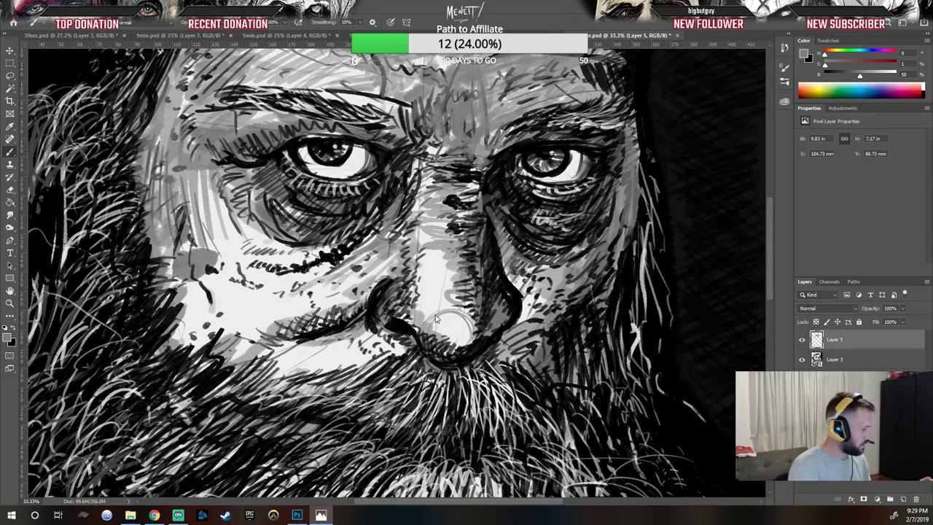
key("alt")
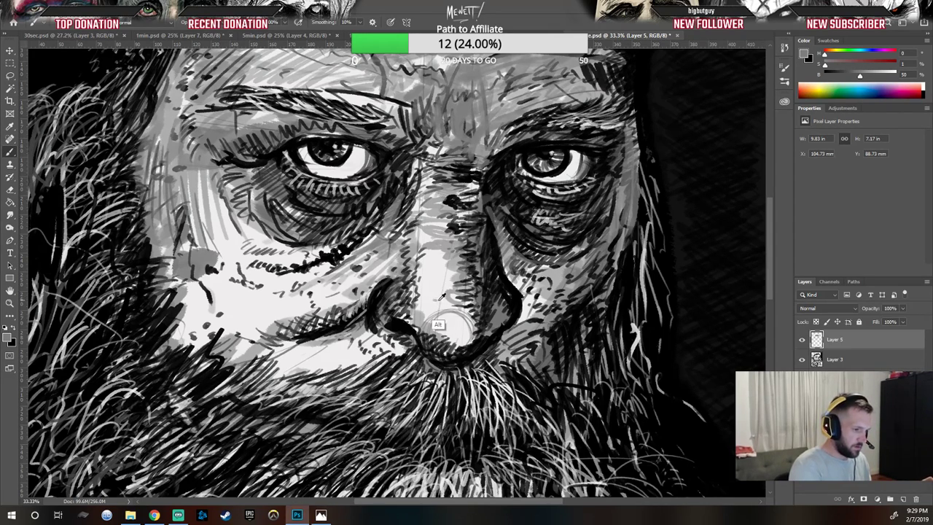
left_click(432, 303, "alt")
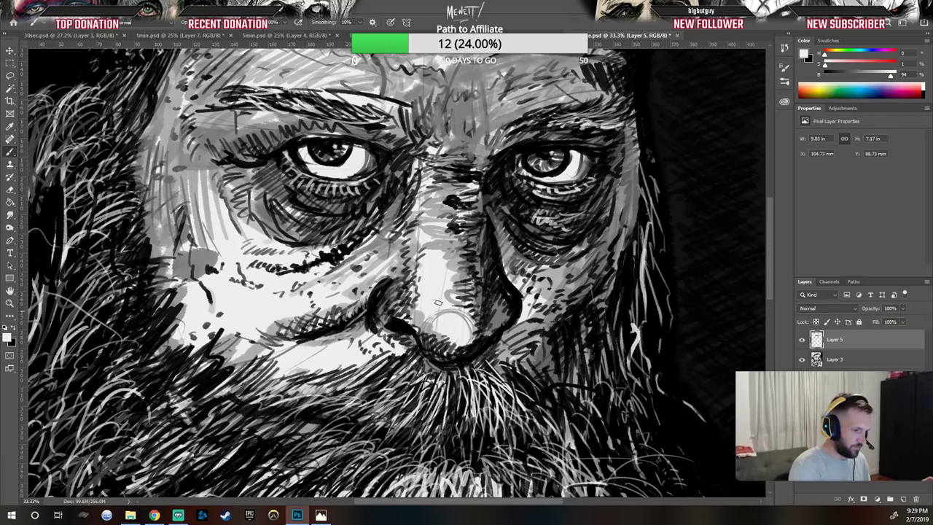
mouse_move(436, 317)
left_mouse_down()
mouse_move(452, 313)
mouse_move(472, 330)
mouse_move(452, 305)
mouse_move(448, 261)
mouse_move(436, 332)
mouse_move(449, 335)
mouse_move(427, 312)
mouse_move(432, 335)
mouse_move(438, 346)
mouse_move(436, 334)
mouse_move(462, 335)
mouse_move(447, 346)
mouse_move(473, 332)
mouse_move(467, 342)
mouse_move(427, 331)
mouse_move(438, 344)
mouse_move(478, 345)
left_mouse_up()
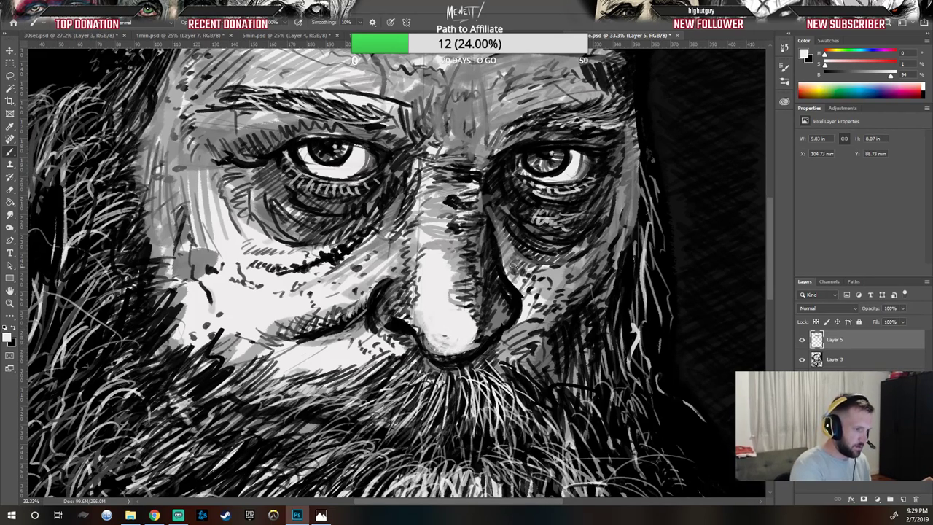
Step: Sample black and draw dark lines along the right side of the nose
left_click(458, 135, "alt")
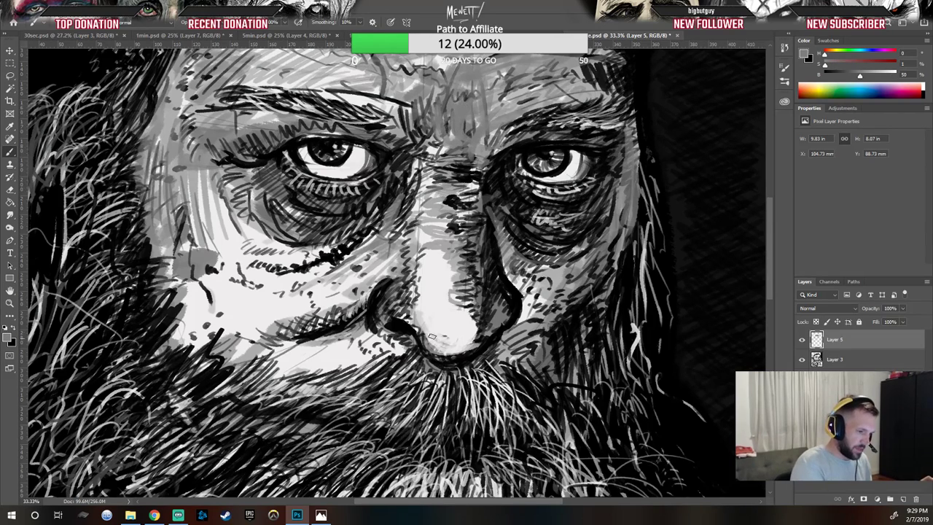
mouse_move(419, 334)
left_mouse_down()
mouse_move(439, 347)
mouse_move(413, 313)
mouse_move(429, 345)
mouse_move(483, 327)
mouse_move(491, 338)
mouse_move(514, 317)
mouse_move(498, 287)
mouse_move(505, 320)
mouse_move(498, 284)
mouse_move(507, 299)
mouse_move(489, 262)
mouse_move(511, 316)
left_mouse_up()
mouse_move(491, 261)
left_mouse_down()
mouse_move(509, 313)
mouse_move(502, 293)
left_mouse_up()
mouse_move(494, 237)
left_mouse_down()
mouse_move(501, 281)
mouse_move(495, 246)
left_mouse_up()
left_click(489, 253, "alt")
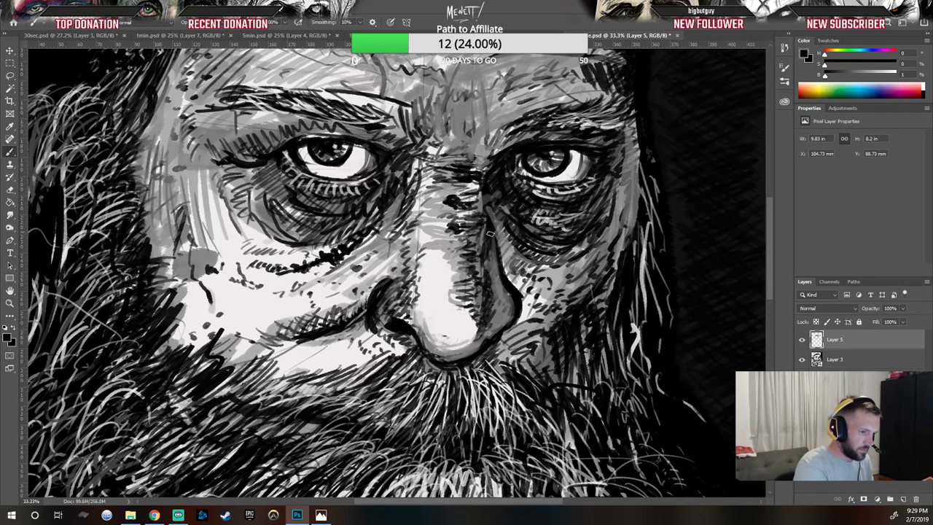
left_click_drag(498, 268, 514, 315)
mouse_move(500, 284)
left_mouse_down()
mouse_move(510, 314)
mouse_move(502, 328)
left_mouse_up()
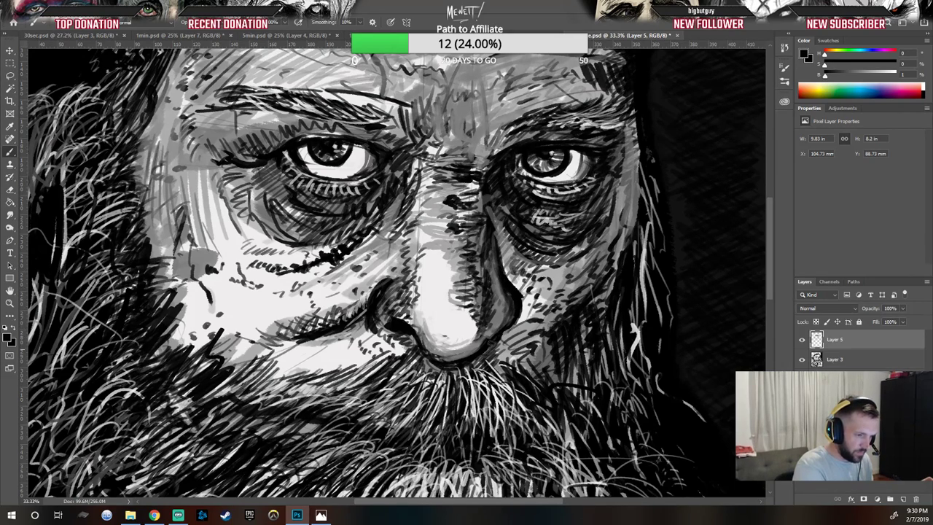
Step: Sample a mid gray and paint gray strokes on the right flank of the nose
left_click(499, 321, "alt")
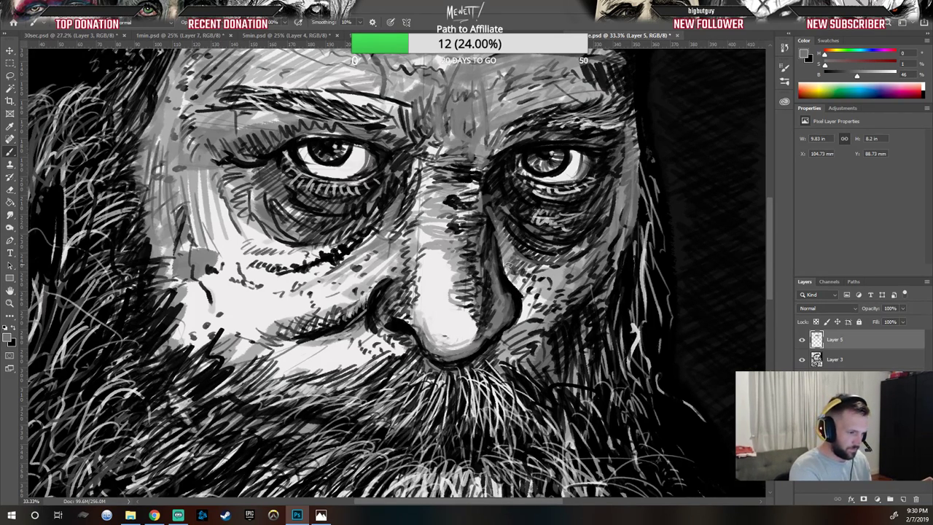
left_click_drag(527, 303, 518, 333)
mouse_move(544, 288)
left_mouse_down()
mouse_move(534, 323)
mouse_move(541, 312)
left_mouse_up()
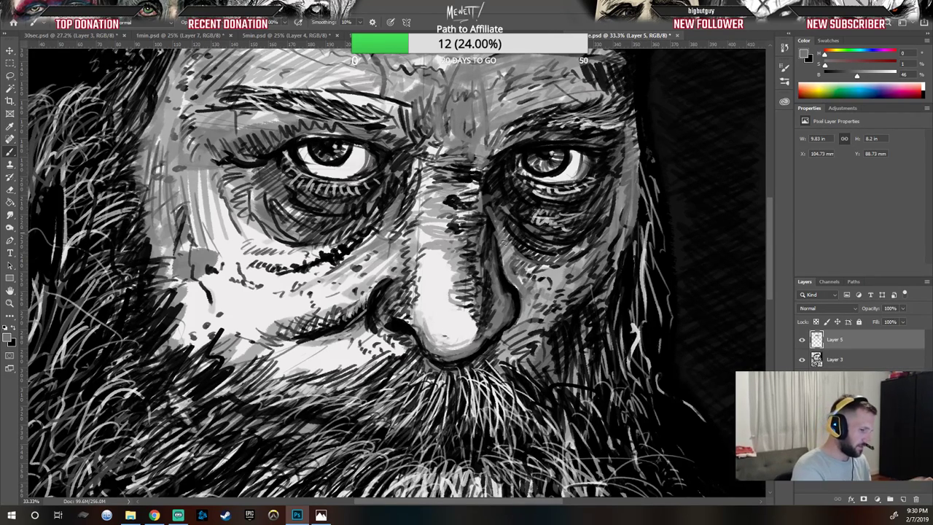
Step: Resample black and deepen the shadow along the right side of the nose with short strokes
left_click(510, 280, "alt")
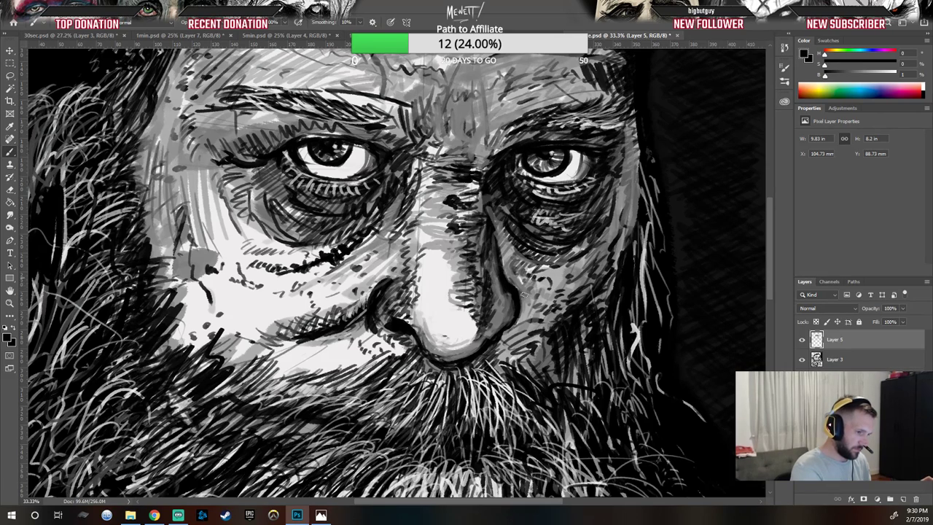
left_click_drag(528, 305, 518, 330)
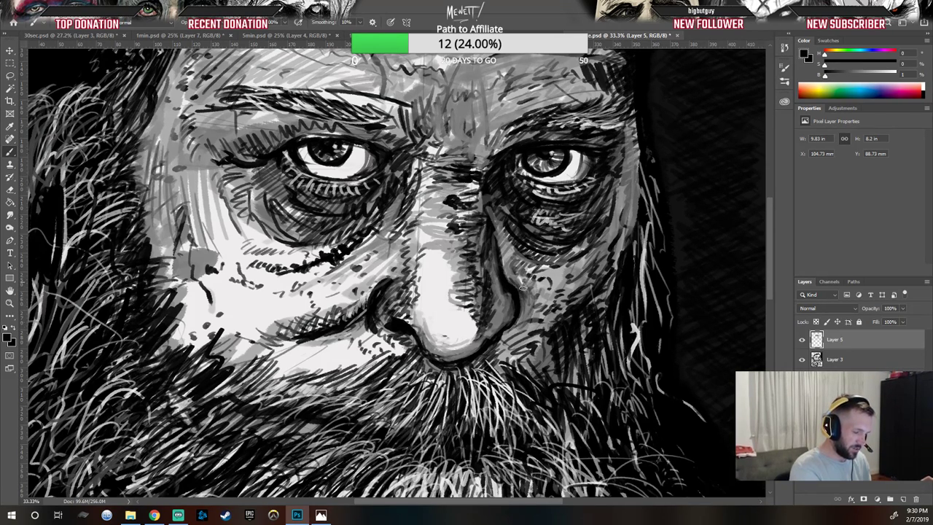
mouse_move(516, 261)
left_mouse_down()
mouse_move(503, 274)
mouse_move(519, 325)
left_mouse_up()
left_click(546, 305, "alt")
left_click(550, 279, "alt")
left_click(545, 278, "alt")
left_click(544, 280, "alt")
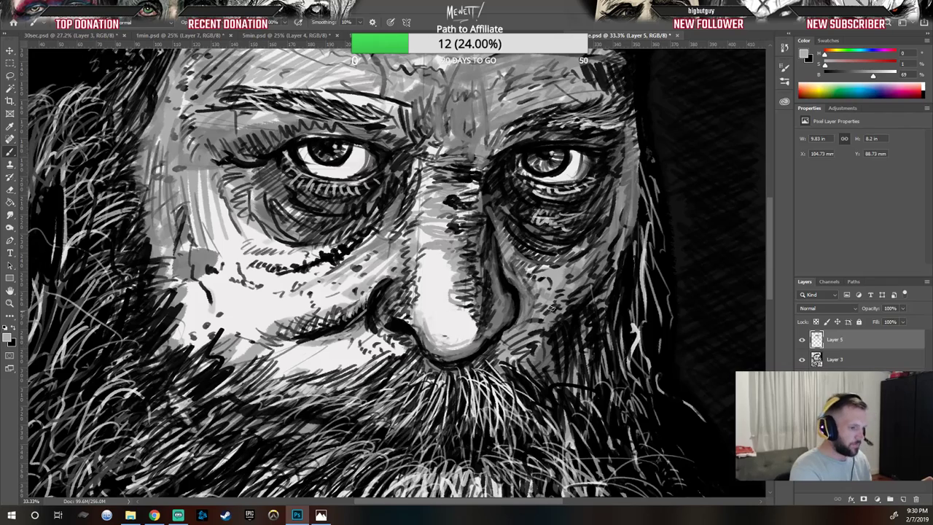
left_click(398, 350, "alt")
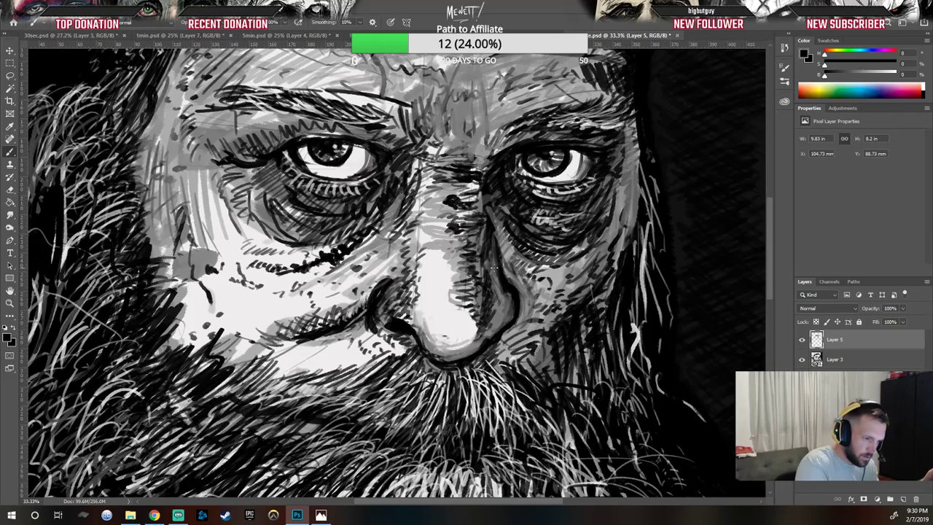
left_click_drag(494, 315, 503, 294)
left_click_drag(497, 313, 515, 293)
left_click_drag(503, 318, 514, 304)
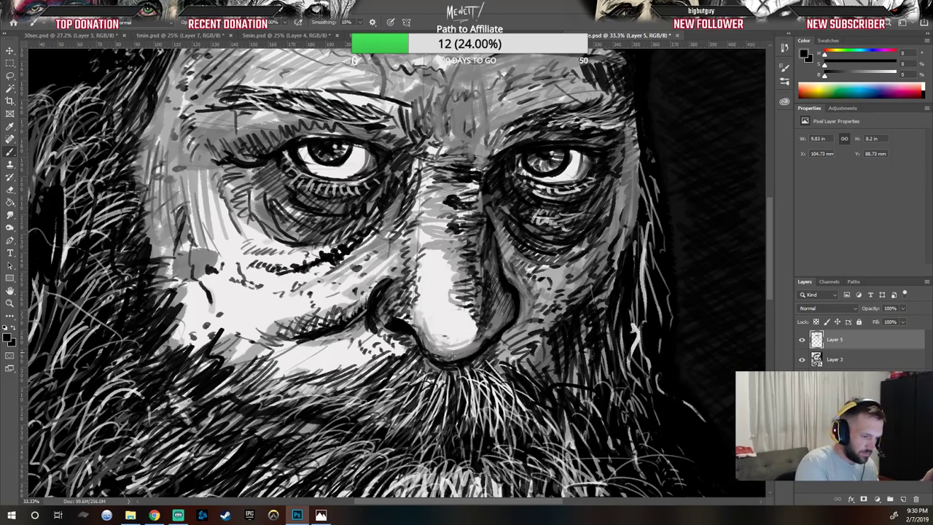
Step: Paint black strokes down the right side of the nose bridge, from between the eyes toward the nostril
left_click_drag(460, 358, 490, 331)
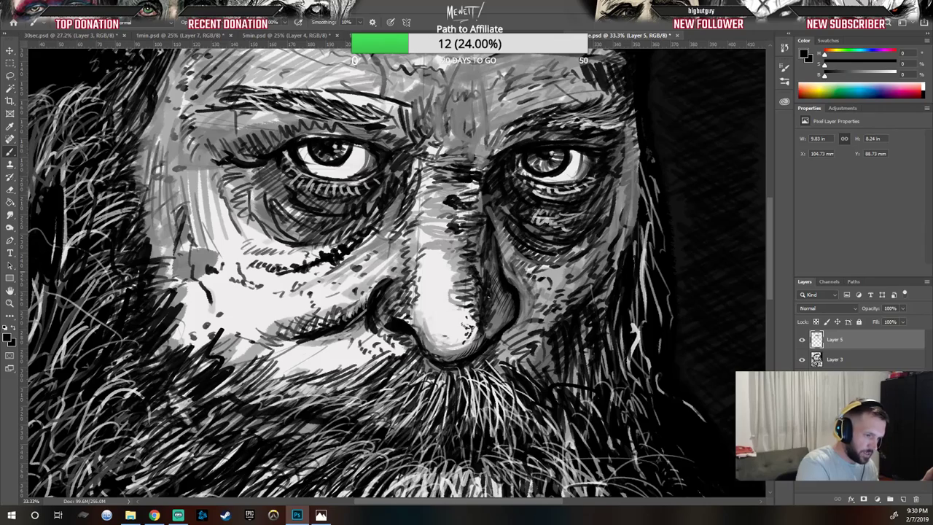
left_click_drag(482, 248, 477, 273)
mouse_move(483, 231)
left_mouse_down()
mouse_move(477, 253)
mouse_move(480, 242)
left_mouse_up()
mouse_move(478, 182)
left_mouse_down()
mouse_move(478, 222)
mouse_move(496, 268)
left_mouse_up()
left_click_drag(482, 257, 498, 282)
left_click_drag(491, 271, 501, 299)
left_click_drag(495, 290, 500, 306)
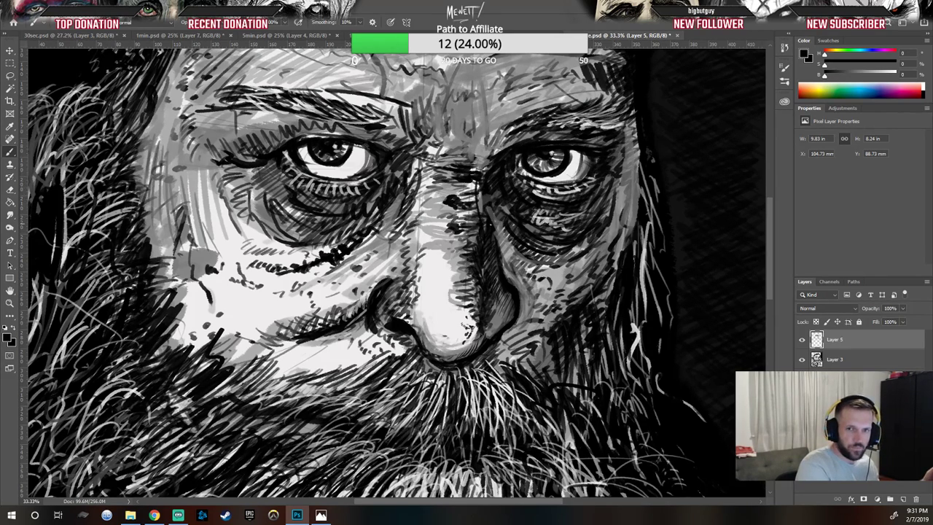
left_click_drag(481, 194, 491, 212)
left_click_drag(487, 206, 489, 216)
left_click_drag(484, 172, 479, 206)
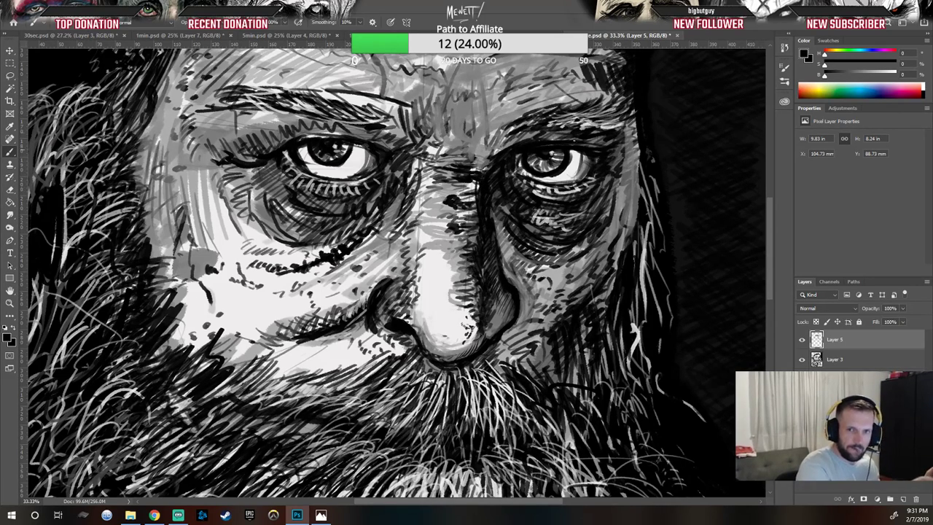
left_click_drag(498, 209, 505, 234)
left_click_drag(497, 208, 520, 249)
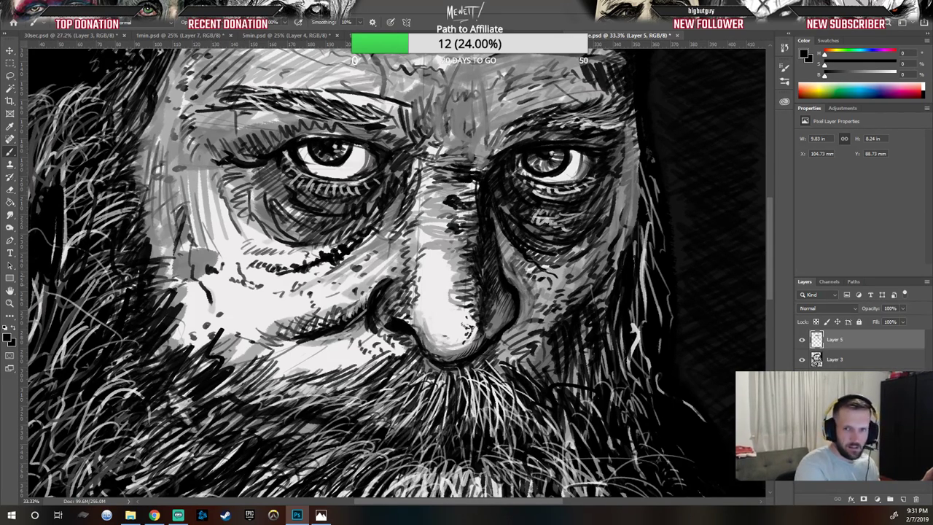
Step: Add black hatching strokes on the right cheek beside the nose and along the right edge of the face and forehead
left_click_drag(588, 278, 571, 289)
left_click_drag(579, 288, 561, 302)
left_click_drag(570, 302, 561, 309)
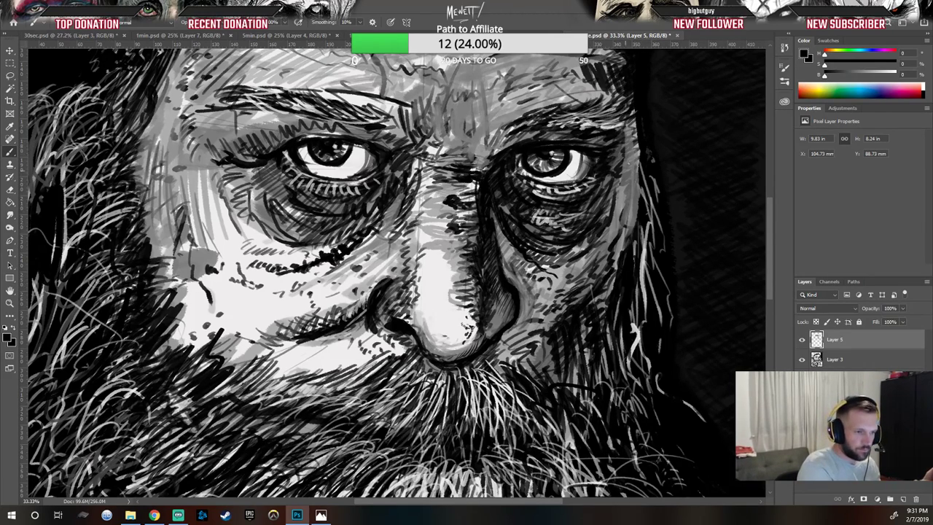
left_click_drag(637, 161, 637, 203)
left_click_drag(636, 148, 636, 217)
left_click_drag(636, 169, 635, 212)
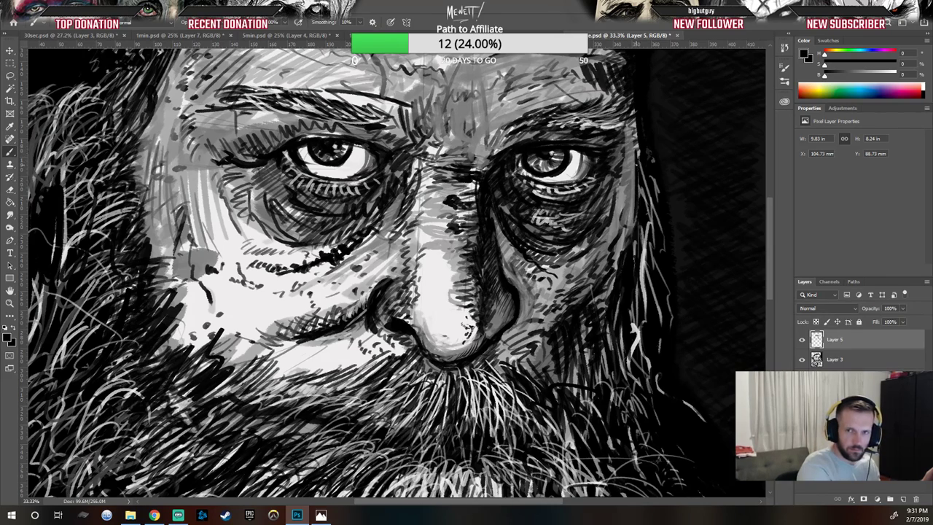
left_click_drag(638, 155, 638, 193)
left_click_drag(646, 227, 640, 252)
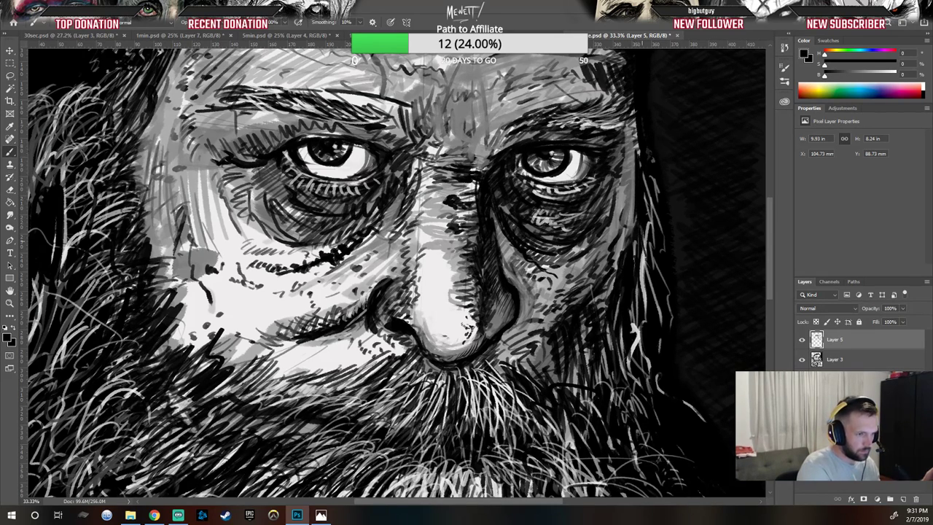
left_click_drag(633, 130, 636, 156)
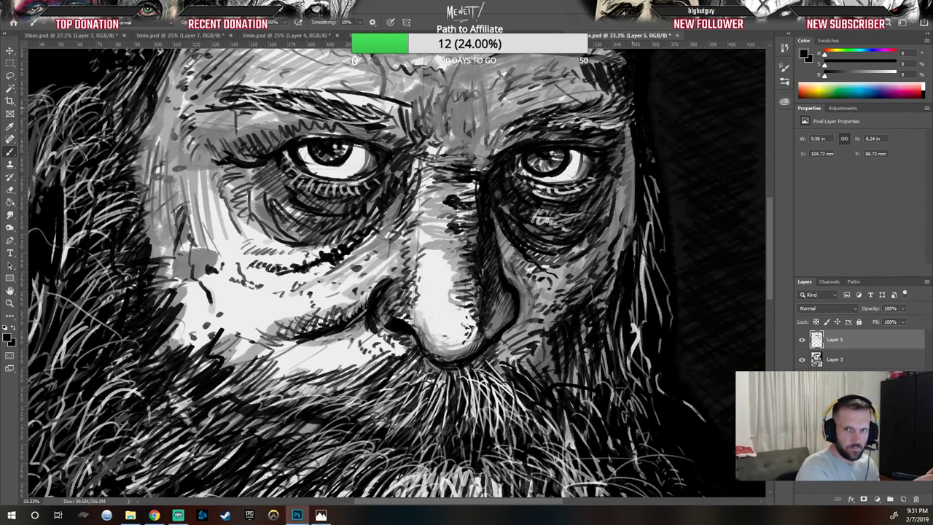
mouse_move(590, 107)
left_mouse_down()
mouse_move(618, 117)
mouse_move(625, 131)
left_mouse_up()
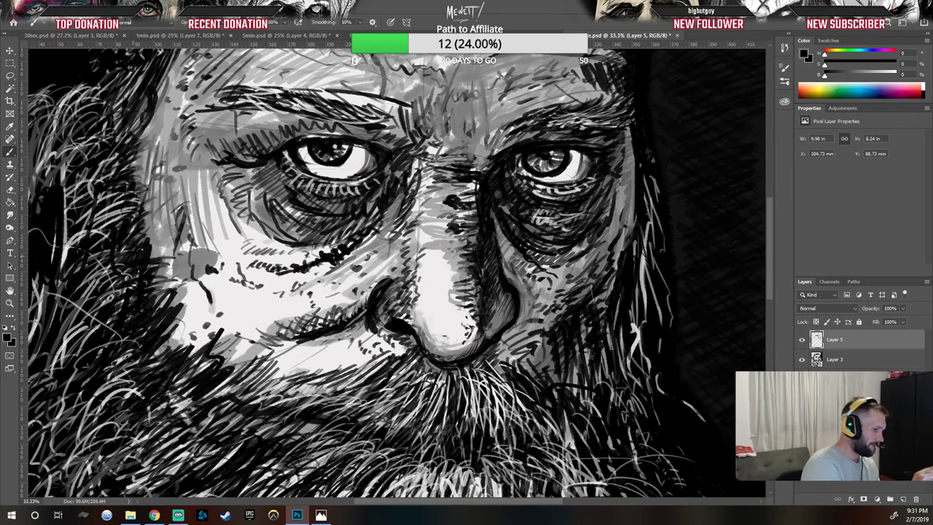
Step: Sample a light tone, reselect Layer 5, and paint light strokes across the brow above the right eye
left_click(232, 244, "alt")
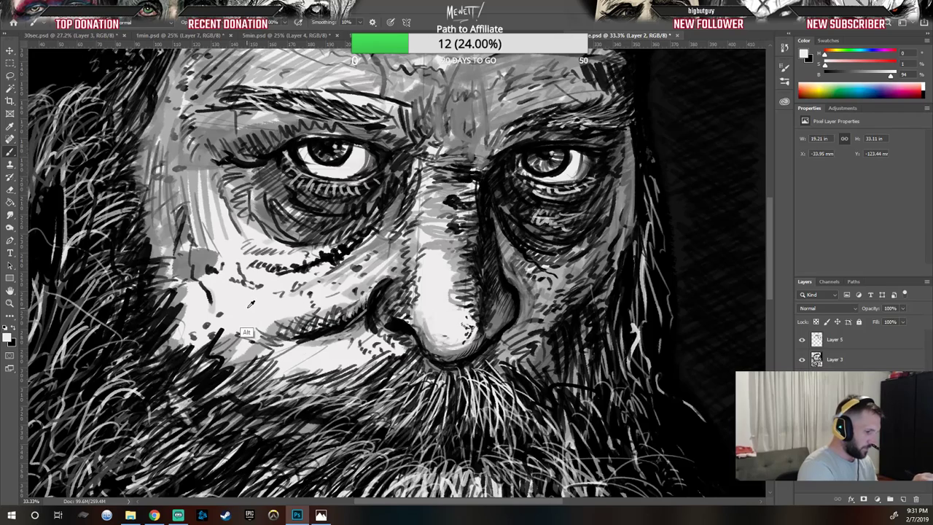
left_click(863, 339)
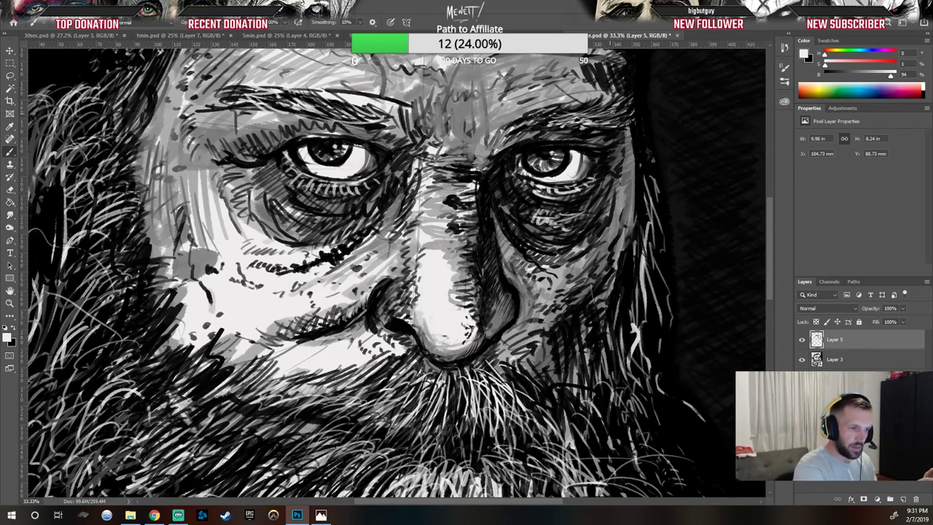
left_click_drag(603, 115, 630, 102)
mouse_move(605, 117)
left_mouse_down()
mouse_move(640, 97)
mouse_move(648, 119)
left_mouse_up()
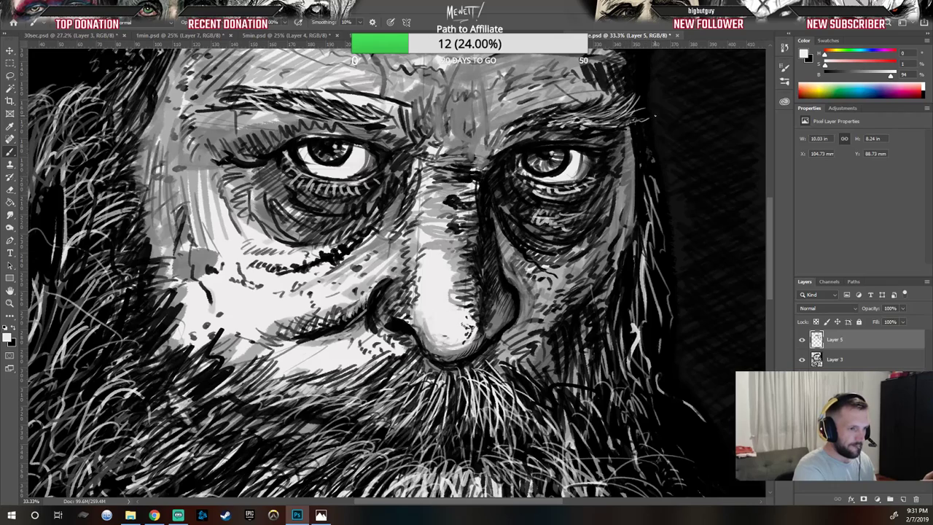
left_click_drag(535, 125, 569, 152)
key("ctrl+z")
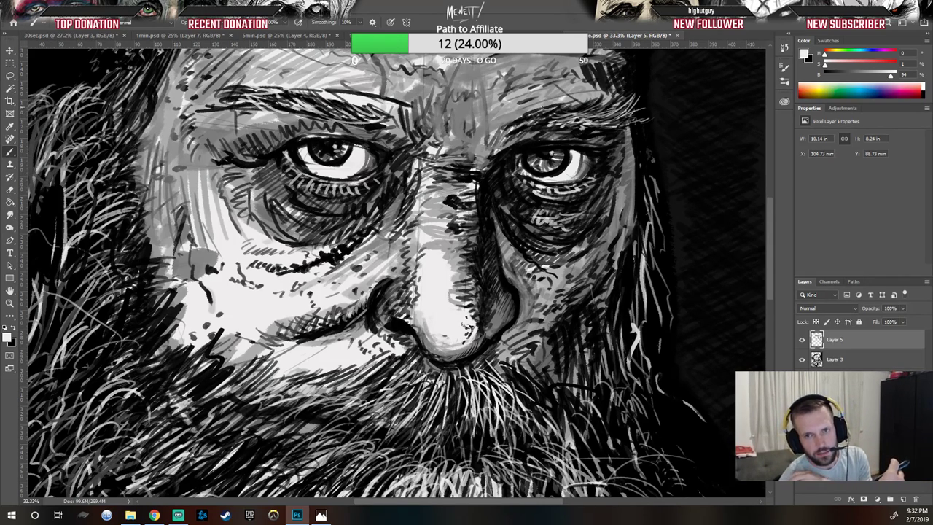
left_click_drag(521, 128, 549, 155)
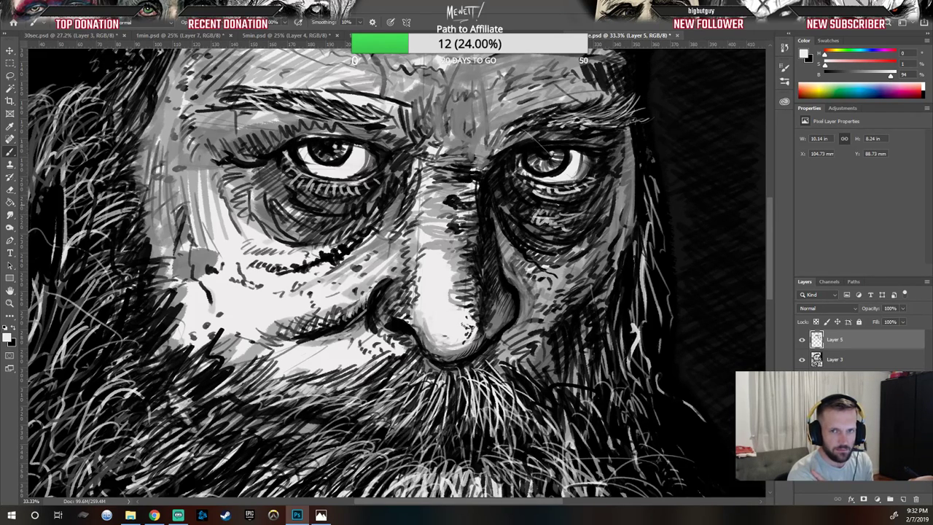
mouse_move(530, 135)
left_mouse_down()
mouse_move(574, 124)
mouse_move(546, 117)
left_mouse_up()
mouse_move(530, 125)
left_mouse_down()
mouse_move(543, 118)
mouse_move(522, 118)
mouse_move(532, 112)
left_mouse_up()
mouse_move(523, 114)
left_mouse_down()
mouse_move(563, 108)
mouse_move(551, 118)
mouse_move(581, 107)
left_mouse_up()
mouse_move(568, 116)
left_mouse_down()
mouse_move(600, 115)
mouse_move(588, 106)
mouse_move(600, 98)
left_mouse_up()
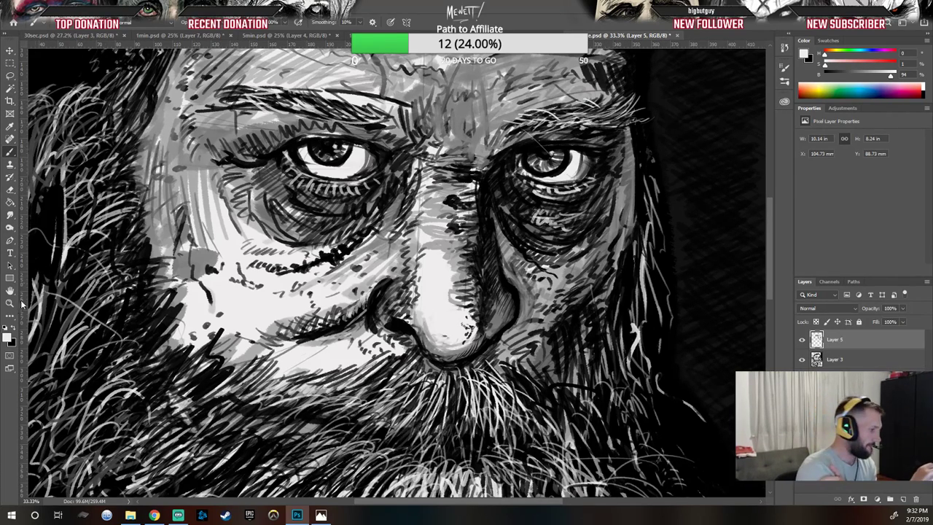
Step: Switch to black and draw dark lines on the brow and the top of the nose bridge
left_click(14, 329)
left_click_drag(576, 107, 594, 103)
left_click_drag(583, 106, 596, 98)
left_click_drag(599, 106, 607, 100)
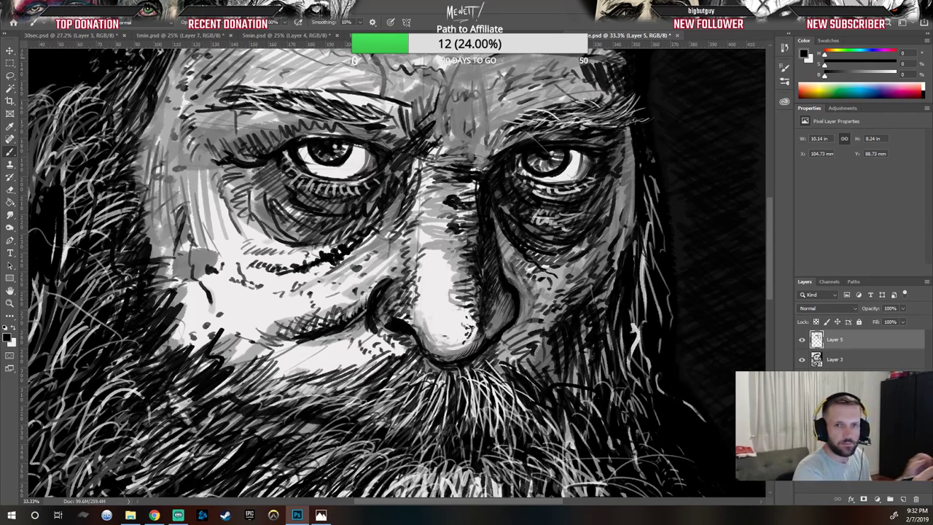
left_click_drag(474, 83, 480, 103)
left_click_drag(480, 103, 483, 114)
left_click_drag(479, 105, 485, 118)
left_click_drag(484, 118, 488, 137)
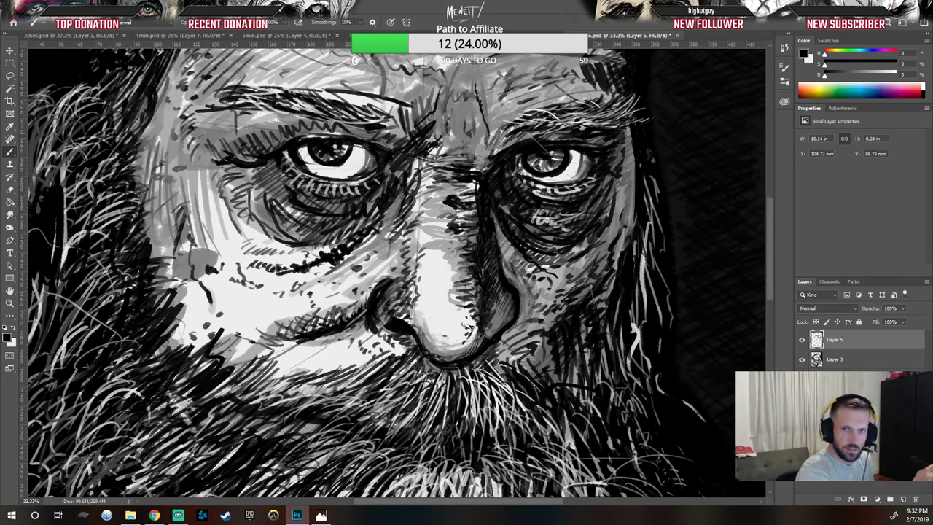
left_click_drag(478, 111, 489, 136)
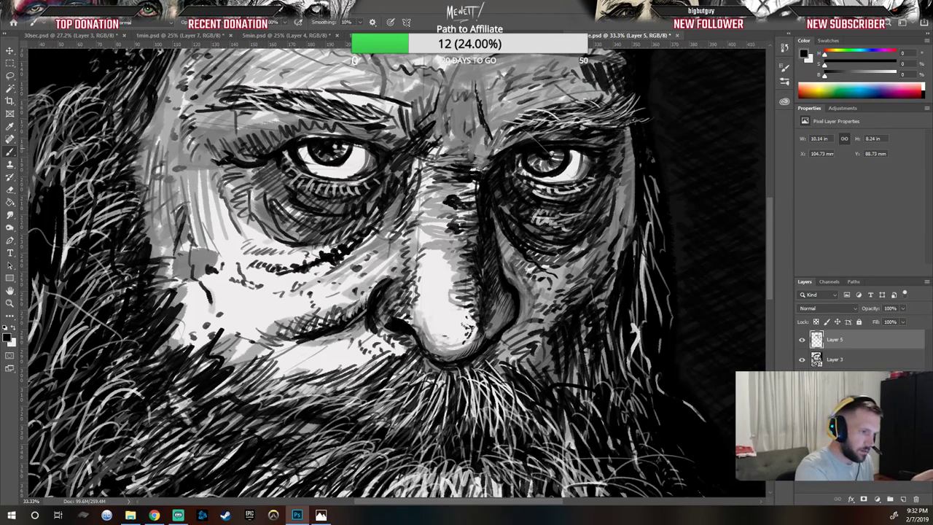
Step: Deepen the dark lines along the nose bridge and the crease between the eyes
left_click_drag(446, 172, 480, 190)
left_click_drag(468, 182, 478, 203)
left_click_drag(470, 203, 479, 224)
left_click_drag(473, 221, 478, 242)
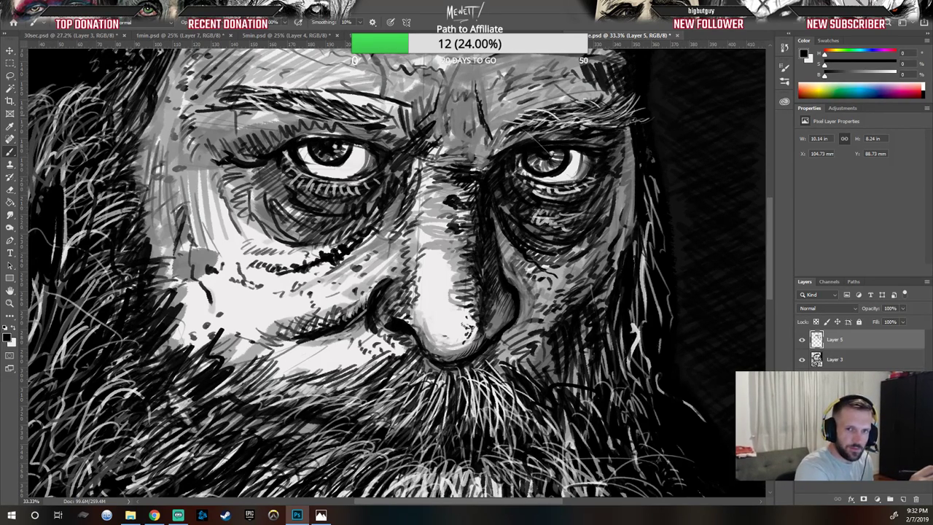
left_click_drag(431, 169, 437, 175)
mouse_move(426, 169)
left_mouse_down()
mouse_move(432, 174)
mouse_move(424, 166)
mouse_move(433, 159)
left_mouse_up()
mouse_move(431, 149)
left_mouse_down()
mouse_move(445, 160)
mouse_move(487, 159)
mouse_move(483, 148)
mouse_move(489, 165)
left_mouse_up()
left_click_drag(485, 144, 489, 175)
mouse_move(480, 165)
left_mouse_down()
mouse_move(487, 175)
mouse_move(494, 169)
left_mouse_up()
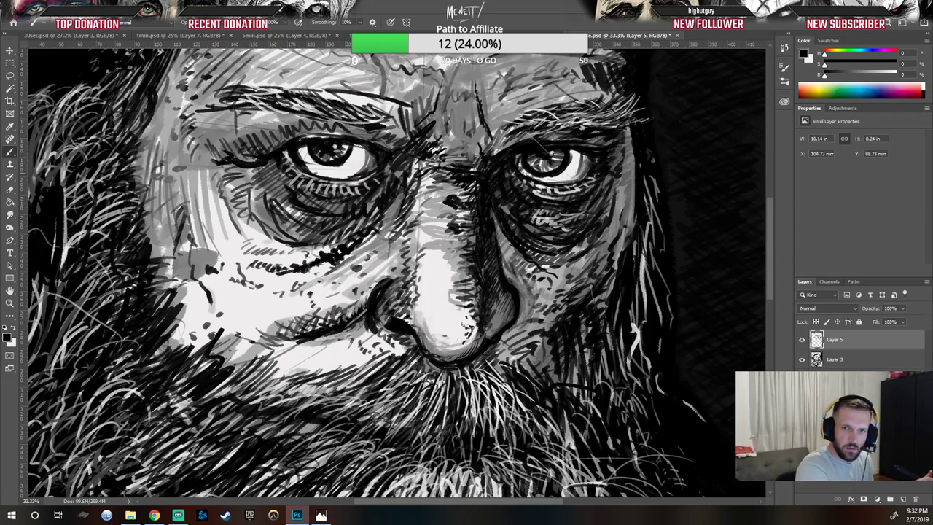
Step: Paint dark short strokes around the inner and outer corners of the right eye
left_click_drag(586, 176, 576, 182)
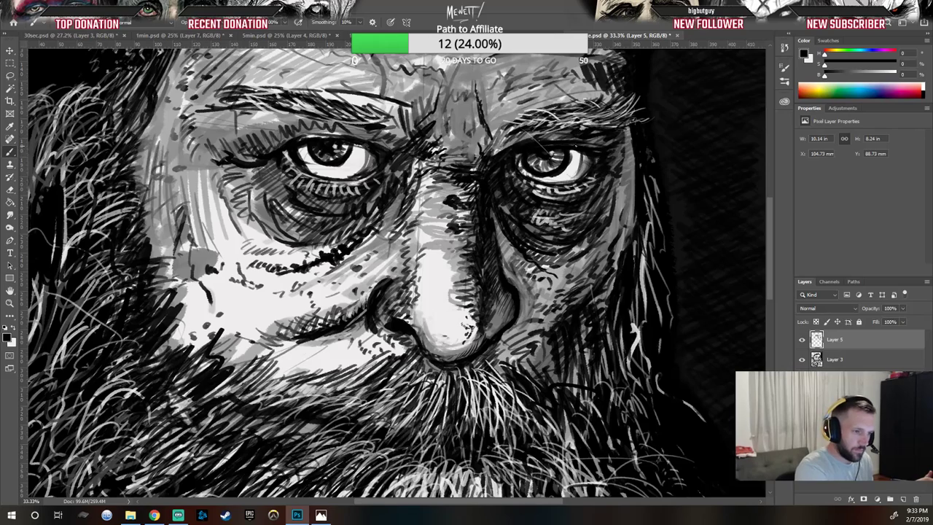
left_click_drag(585, 152, 574, 157)
left_click_drag(585, 154, 576, 161)
left_click_drag(588, 157, 580, 169)
mouse_move(590, 164)
left_mouse_down()
mouse_move(582, 169)
mouse_move(584, 161)
left_mouse_up()
left_click_drag(523, 151, 516, 159)
left_click_drag(522, 159, 517, 165)
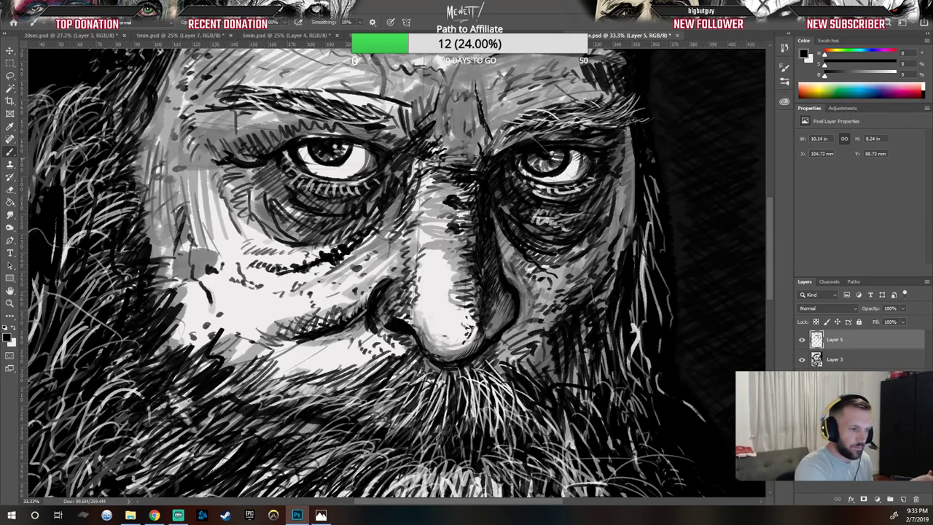
mouse_move(527, 170)
left_mouse_down()
mouse_move(519, 177)
mouse_move(533, 179)
left_mouse_up()
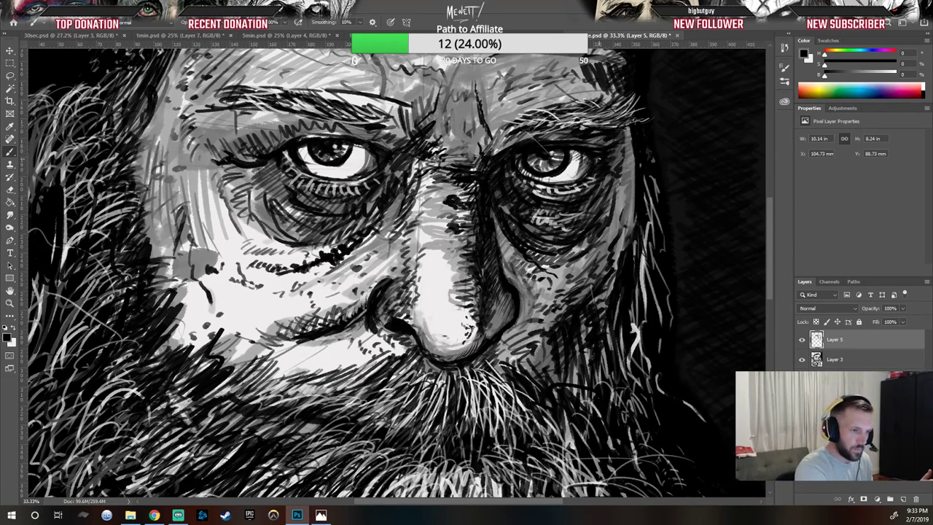
left_click_drag(611, 173, 602, 184)
left_click_drag(604, 177, 597, 190)
mouse_move(598, 191)
left_mouse_down()
mouse_move(580, 211)
mouse_move(594, 210)
left_mouse_up()
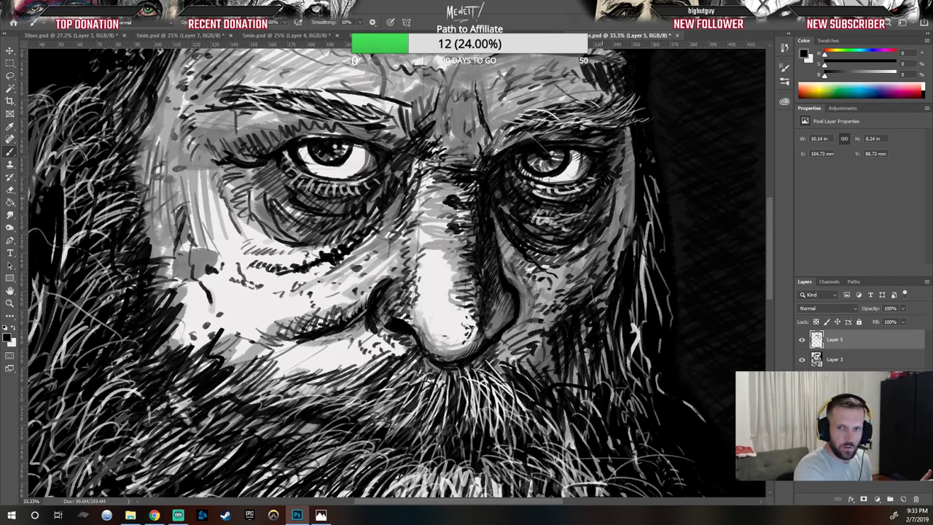
Step: Add dark hatching down the right cheek alongside the nose
left_click_drag(617, 154, 617, 177)
left_click_drag(628, 169, 616, 182)
left_click_drag(625, 177, 615, 196)
left_click_drag(622, 192, 613, 218)
mouse_move(615, 220)
left_mouse_down()
mouse_move(565, 290)
mouse_move(565, 321)
left_mouse_up()
left_click_drag(588, 291, 580, 299)
left_click_drag(597, 281, 584, 288)
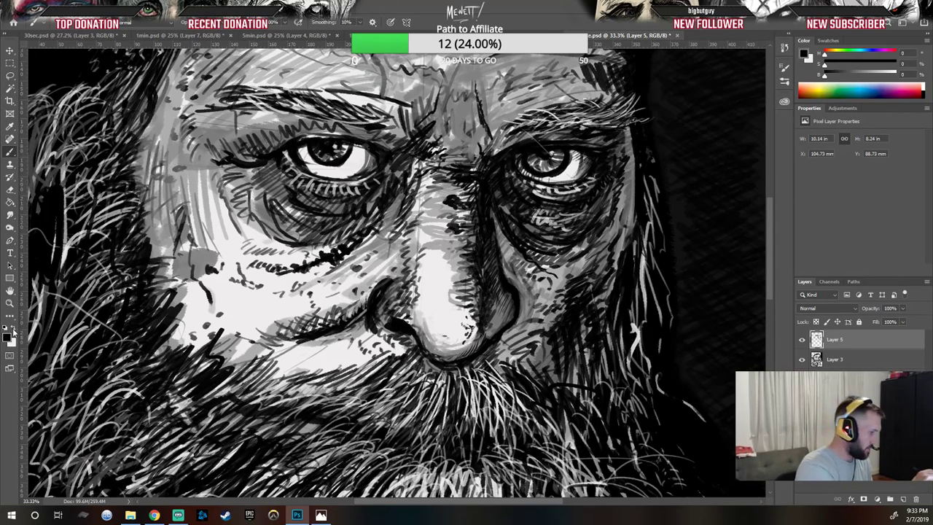
key("x")
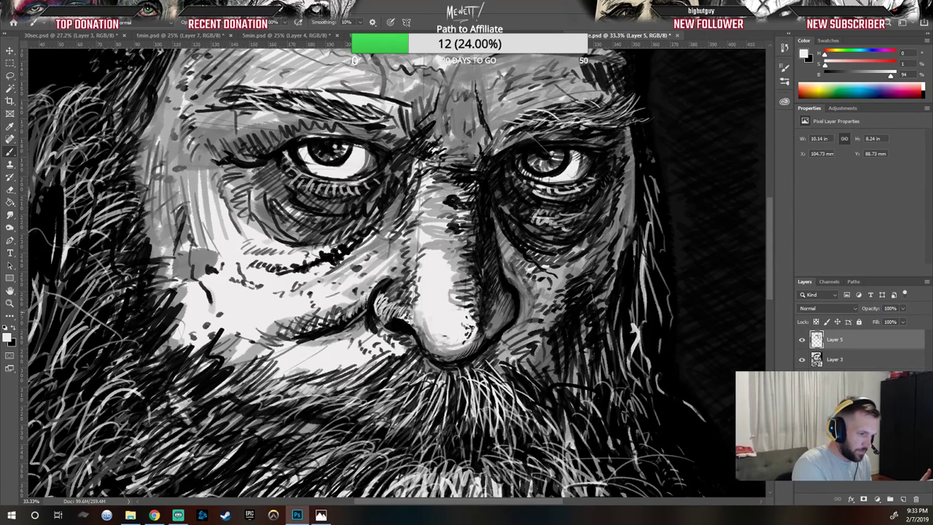
key("x")
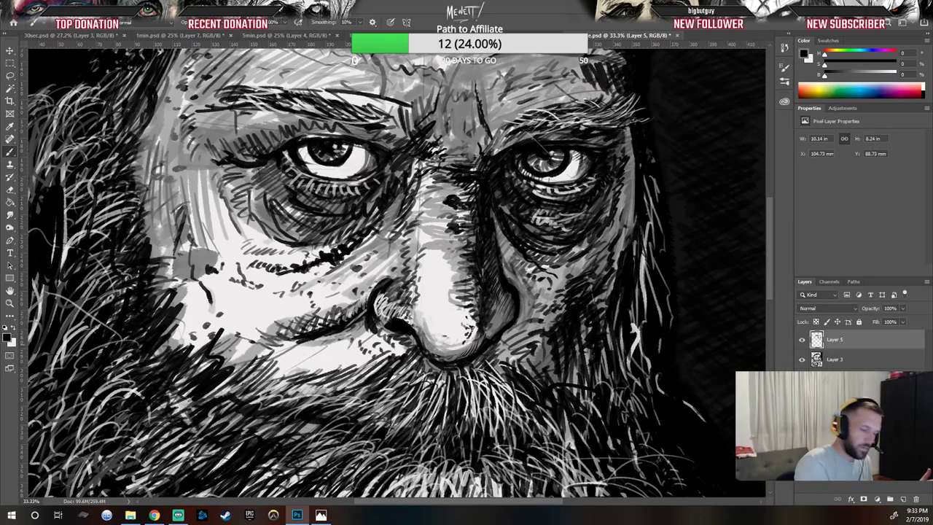
Step: Paint dark strokes around the left nostril and into the moustache below the nose
mouse_move(383, 319)
left_mouse_down()
mouse_move(400, 319)
mouse_move(390, 326)
left_mouse_up()
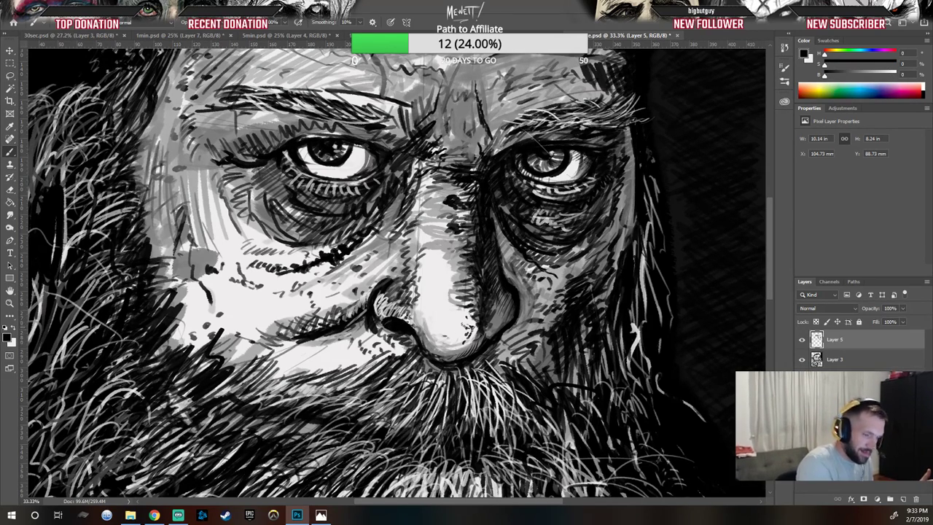
left_click_drag(424, 360, 418, 375)
mouse_move(430, 368)
left_mouse_down()
mouse_move(416, 388)
mouse_move(421, 382)
left_mouse_up()
left_click_drag(436, 374, 427, 395)
left_click_drag(443, 382, 436, 401)
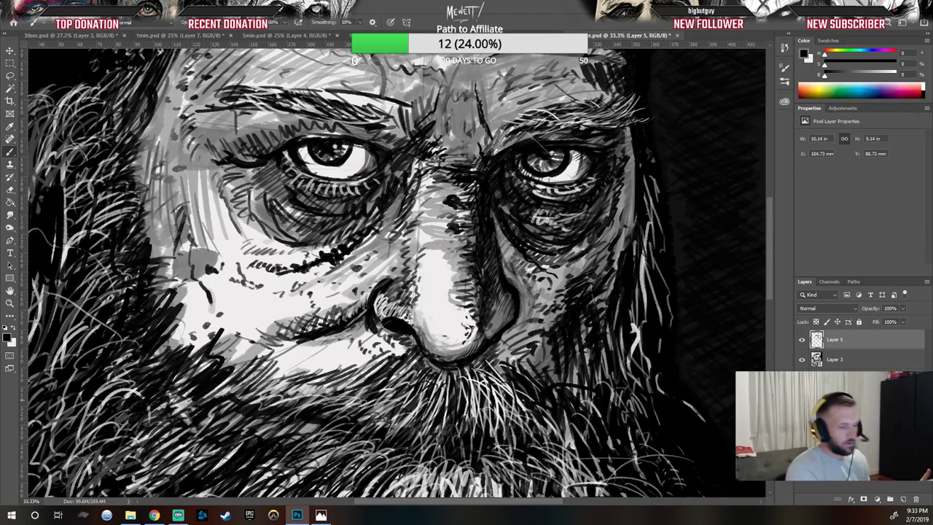
left_click_drag(381, 364, 367, 373)
left_click_drag(376, 361, 354, 372)
left_click_drag(370, 357, 351, 378)
left_click_drag(384, 359, 356, 380)
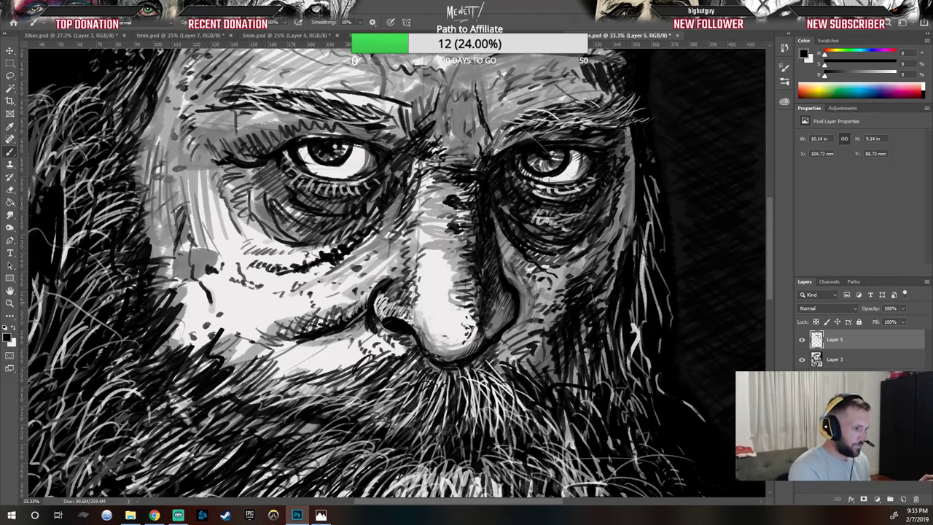
Step: Add dark hatching under the left eye and across the left cheek
left_click_drag(350, 216, 332, 247)
mouse_move(351, 222)
left_mouse_down()
mouse_move(335, 248)
mouse_move(349, 237)
mouse_move(346, 248)
left_mouse_up()
left_click_drag(366, 222, 358, 231)
left_click_drag(368, 222, 315, 261)
mouse_move(350, 217)
left_mouse_down()
mouse_move(329, 248)
mouse_move(311, 254)
left_mouse_up()
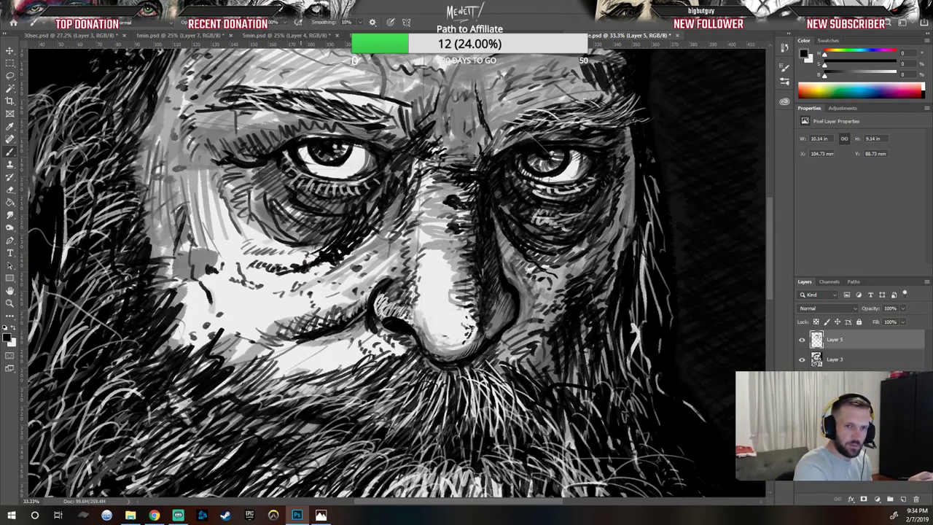
mouse_move(283, 224)
left_mouse_down()
mouse_move(266, 258)
mouse_move(282, 260)
mouse_move(260, 234)
left_mouse_up()
left_click_drag(282, 220, 256, 251)
mouse_move(262, 219)
left_mouse_down()
mouse_move(248, 233)
mouse_move(256, 226)
mouse_move(249, 214)
left_mouse_up()
left_click_drag(229, 172, 216, 178)
mouse_move(217, 164)
left_mouse_down()
mouse_move(204, 177)
mouse_move(208, 167)
left_mouse_up()
mouse_move(195, 209)
left_mouse_down()
mouse_move(180, 219)
mouse_move(200, 225)
left_mouse_up()
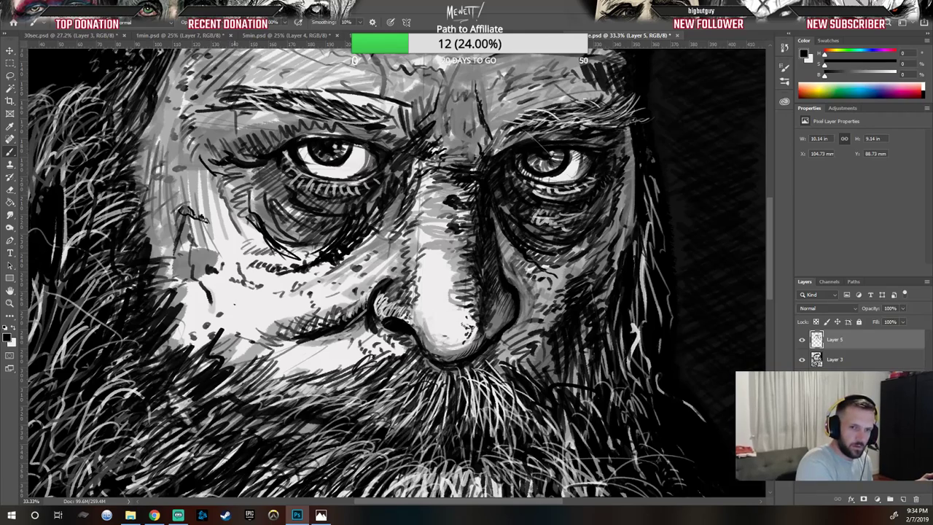
left_click_drag(233, 306, 228, 315)
mouse_move(239, 305)
left_mouse_down()
mouse_move(231, 312)
mouse_move(244, 302)
left_mouse_up()
left_click_drag(258, 302, 236, 331)
mouse_move(253, 321)
left_mouse_down()
mouse_move(245, 326)
mouse_move(252, 322)
left_mouse_up()
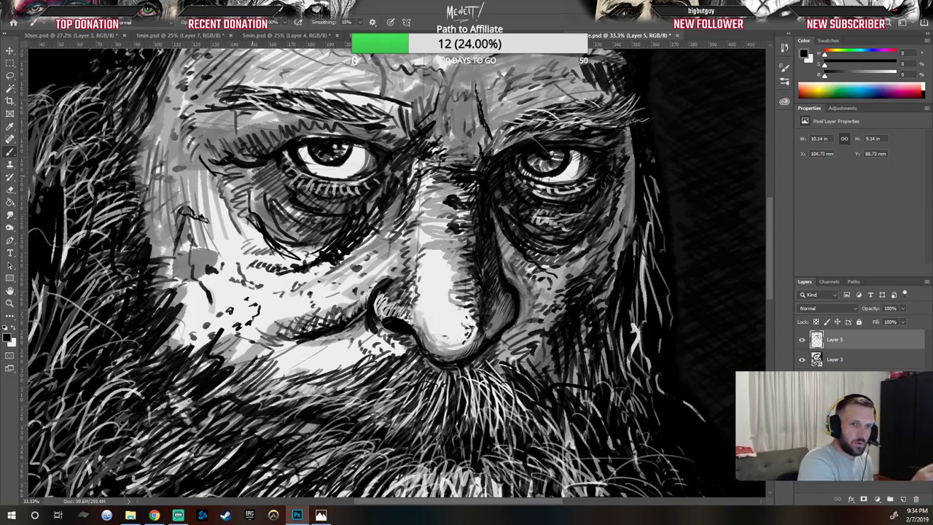
Step: Hatch dark strokes around the outer corner of the left eye and the temple
left_click_drag(186, 162, 196, 179)
left_click_drag(199, 161, 197, 168)
left_click_drag(189, 141, 206, 164)
left_click_drag(199, 140, 194, 141)
mouse_move(205, 142)
left_mouse_down()
mouse_move(217, 175)
mouse_move(198, 177)
left_mouse_up()
left_click_drag(197, 169, 180, 181)
left_click_drag(197, 160, 187, 169)
left_click_drag(195, 153, 189, 164)
left_click_drag(206, 167, 192, 168)
mouse_move(198, 144)
left_mouse_down()
mouse_move(192, 155)
mouse_move(204, 170)
mouse_move(187, 159)
mouse_move(204, 161)
left_mouse_up()
left_click_drag(225, 155, 203, 179)
left_click_drag(232, 163, 213, 185)
mouse_move(242, 168)
left_mouse_down()
mouse_move(220, 190)
mouse_move(224, 198)
left_mouse_up()
mouse_move(248, 182)
left_mouse_down()
mouse_move(230, 212)
mouse_move(238, 233)
left_mouse_up()
left_click_drag(242, 172, 236, 178)
mouse_move(243, 174)
left_mouse_down()
mouse_move(237, 180)
mouse_move(246, 177)
left_mouse_up()
mouse_move(203, 147)
left_mouse_down()
mouse_move(199, 155)
mouse_move(191, 145)
left_mouse_up()
left_click_drag(203, 148, 188, 146)
mouse_move(194, 144)
left_mouse_down()
mouse_move(189, 153)
mouse_move(173, 148)
mouse_move(163, 117)
left_mouse_up()
left_click_drag(166, 114, 160, 128)
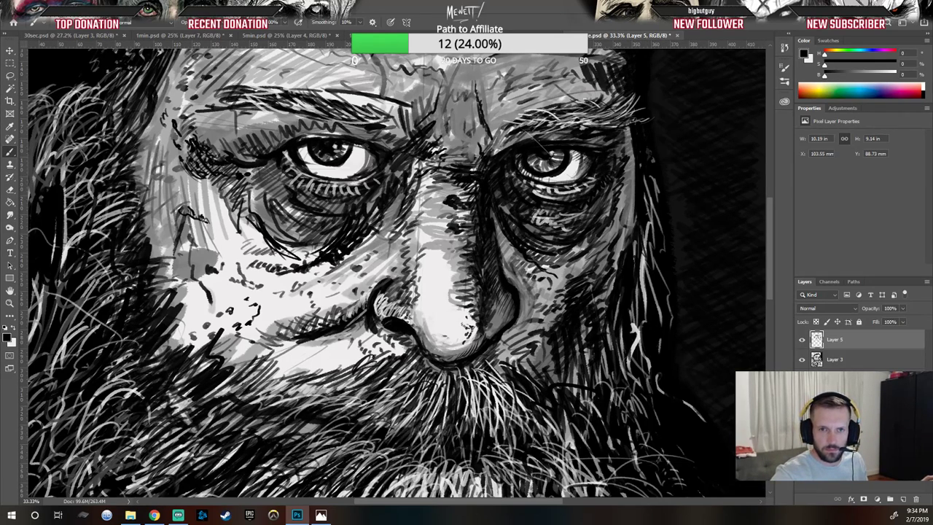
Step: Compare with the reference, then paint a dark stroke and white highlight strokes on the left cheek beside the nostril
key("alt+Tab")
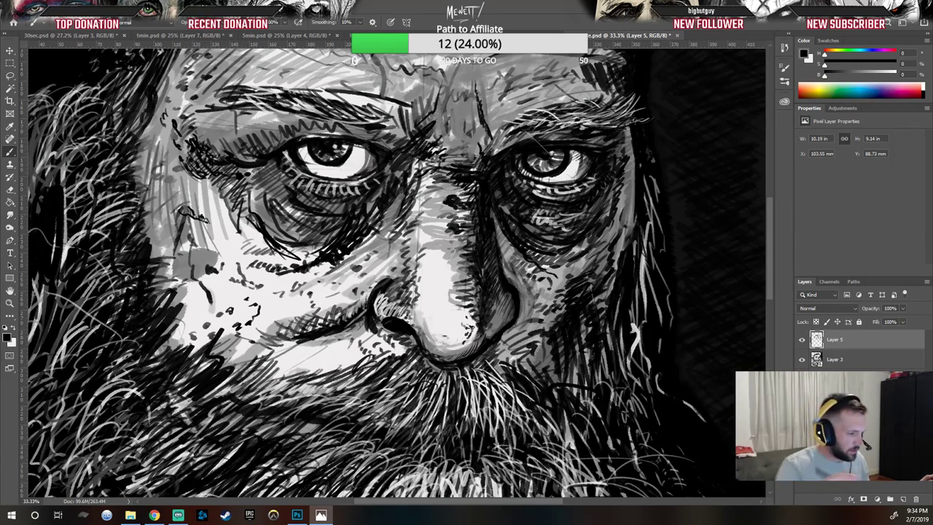
key("alt+Tab")
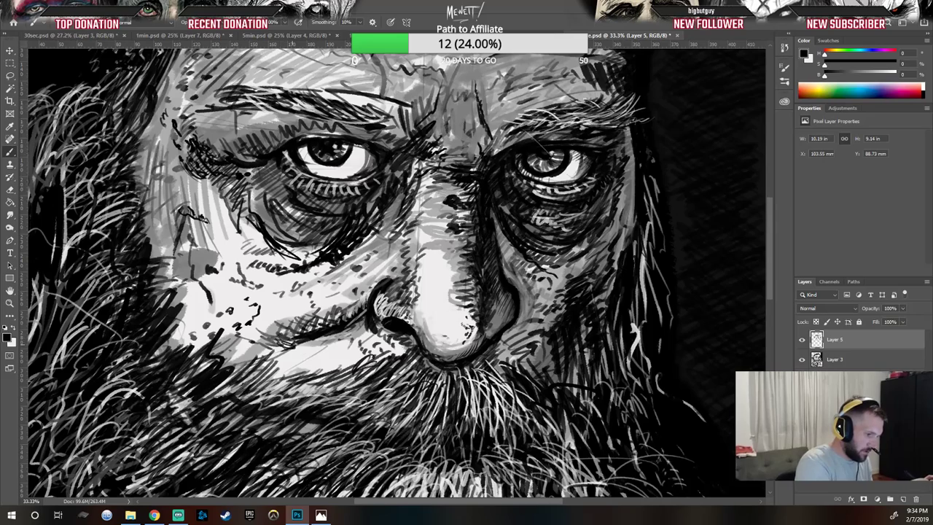
left_click_drag(322, 339, 359, 317)
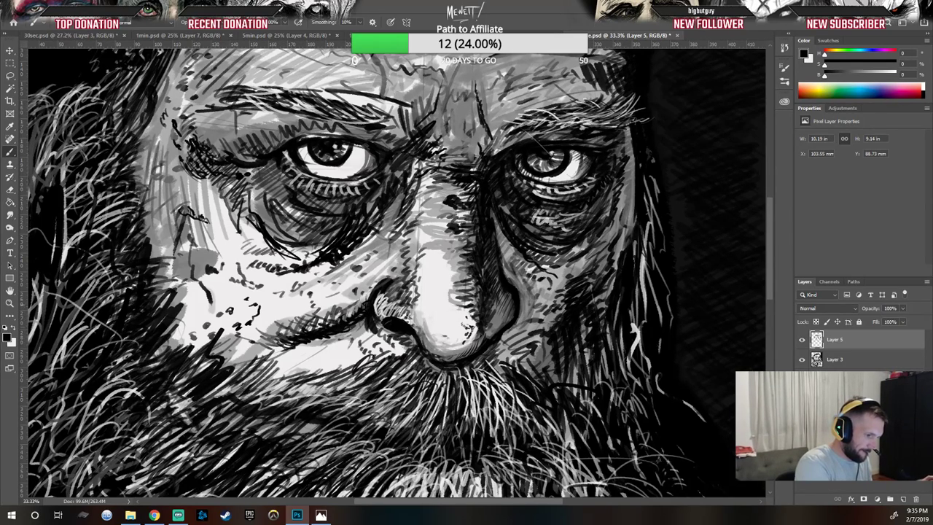
key("x")
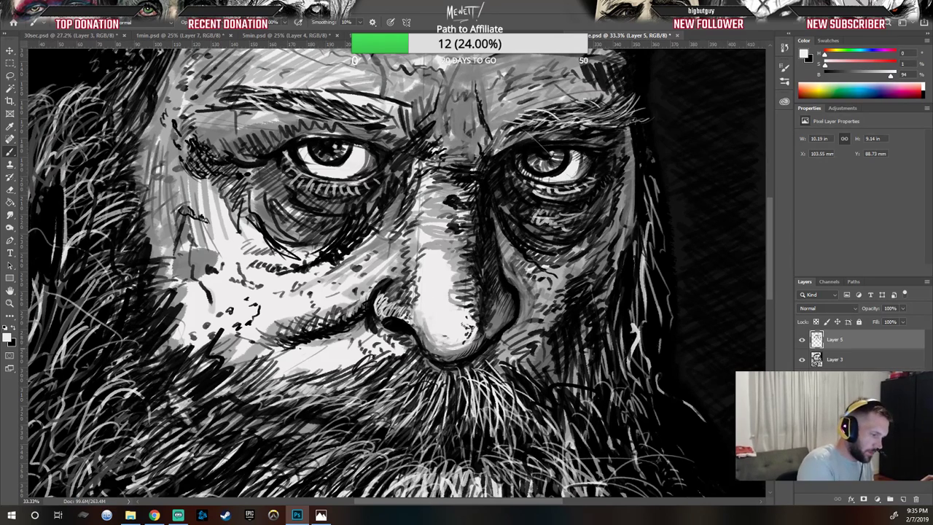
mouse_move(285, 340)
left_mouse_down()
mouse_move(362, 308)
mouse_move(347, 313)
left_mouse_up()
left_click_drag(292, 332, 322, 316)
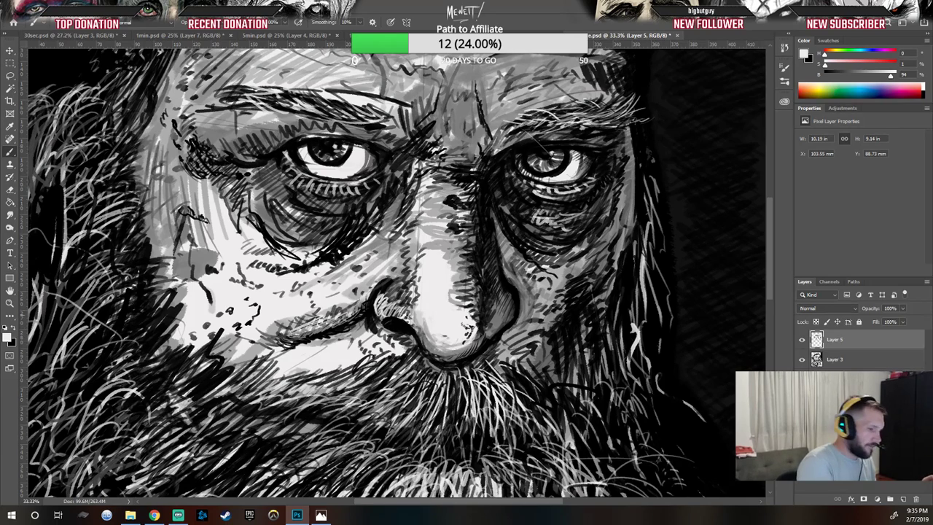
Step: Sample a mid grey from the nose and paint grey strokes across the left cheek next to the nostril
left_click(378, 268, "alt")
mouse_move(347, 308)
left_mouse_down()
mouse_move(358, 299)
mouse_move(354, 306)
left_mouse_up()
mouse_move(315, 327)
left_mouse_down()
mouse_move(336, 317)
mouse_move(302, 321)
left_mouse_up()
left_click_drag(310, 315, 344, 304)
left_click_drag(254, 335, 281, 326)
mouse_move(291, 326)
left_mouse_down()
mouse_move(330, 320)
mouse_move(298, 334)
left_mouse_up()
left_click_drag(293, 338, 343, 321)
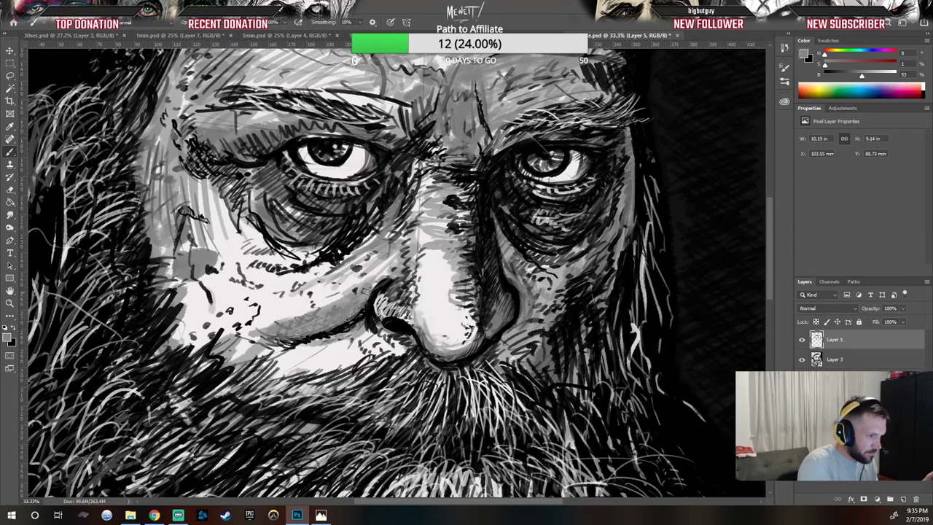
Step: Sample a light tone and layer light diagonal strokes over the left cheek toward the nose
left_click(279, 308, "alt")
left_click_drag(300, 320, 345, 296)
left_click_drag(275, 333, 365, 286)
left_click_drag(321, 316, 366, 286)
left_click_drag(291, 334, 368, 283)
mouse_move(283, 326)
left_mouse_down()
mouse_move(357, 289)
mouse_move(275, 326)
mouse_move(360, 294)
mouse_move(319, 324)
mouse_move(345, 306)
mouse_move(232, 355)
mouse_move(302, 322)
left_mouse_up()
left_click_drag(371, 300, 331, 327)
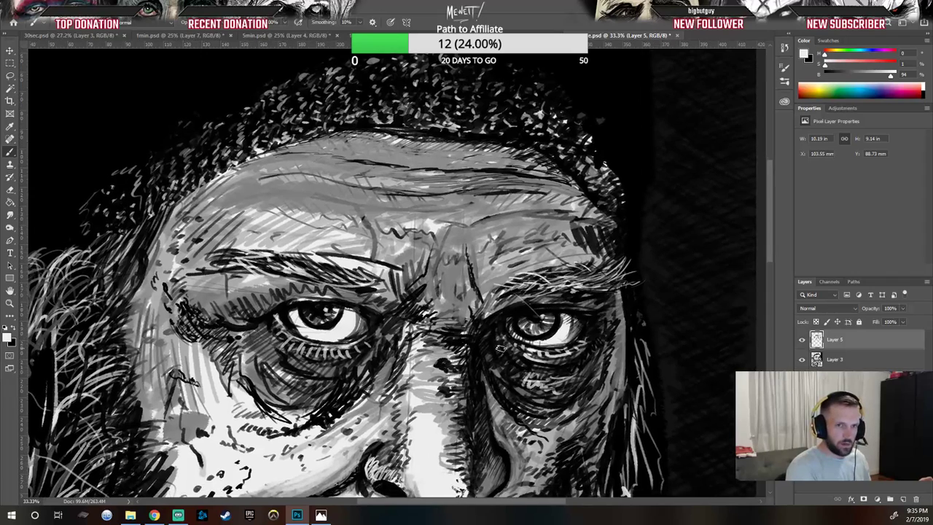
Step: Switch to black and draw long wrinkle lines across the forehead
key("x")
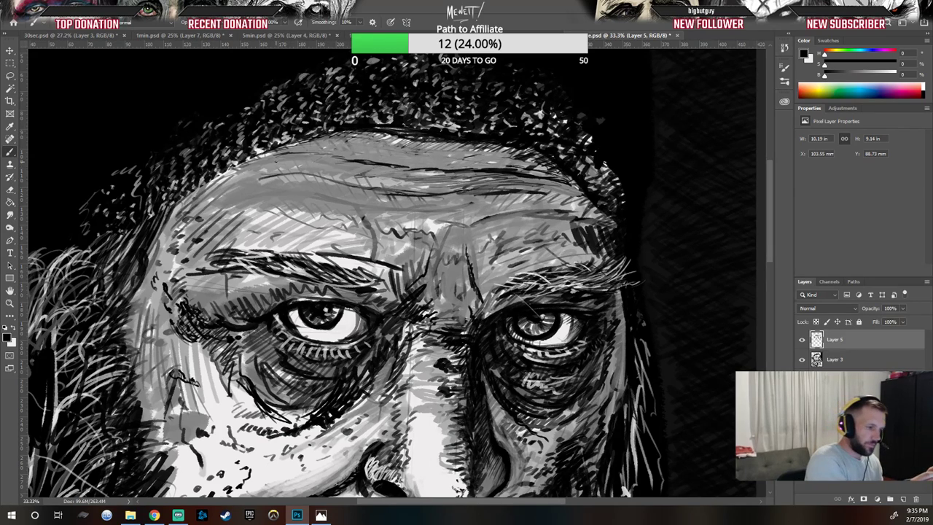
mouse_move(264, 177)
left_mouse_down()
mouse_move(247, 181)
mouse_move(307, 173)
mouse_move(367, 191)
mouse_move(458, 194)
left_mouse_up()
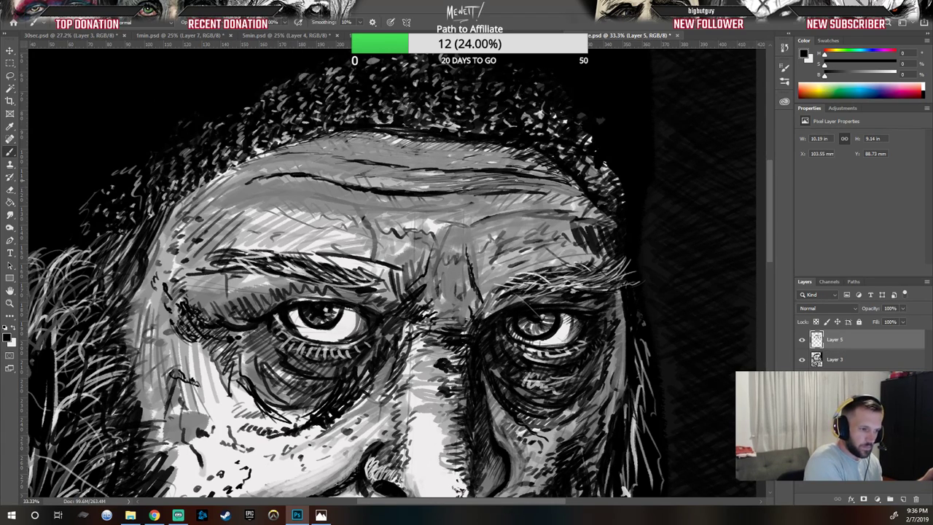
mouse_move(453, 196)
left_mouse_down()
mouse_move(549, 191)
mouse_move(575, 201)
left_mouse_up()
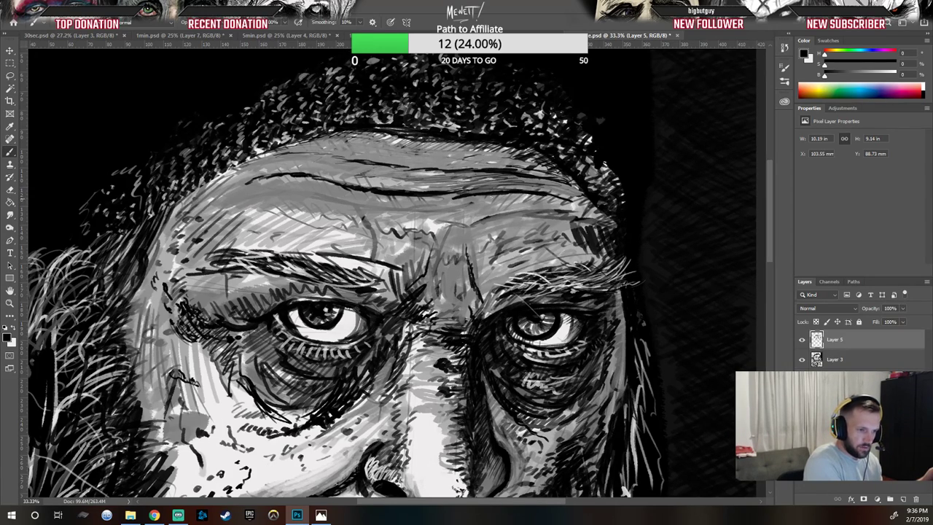
Step: Hatch dark wrinkle strokes between the brows and above the right eyebrow
mouse_move(467, 229)
left_mouse_down()
mouse_move(512, 212)
mouse_move(500, 217)
left_mouse_up()
mouse_move(465, 249)
left_mouse_down()
mouse_move(509, 222)
mouse_move(471, 259)
mouse_move(460, 234)
mouse_move(519, 213)
left_mouse_up()
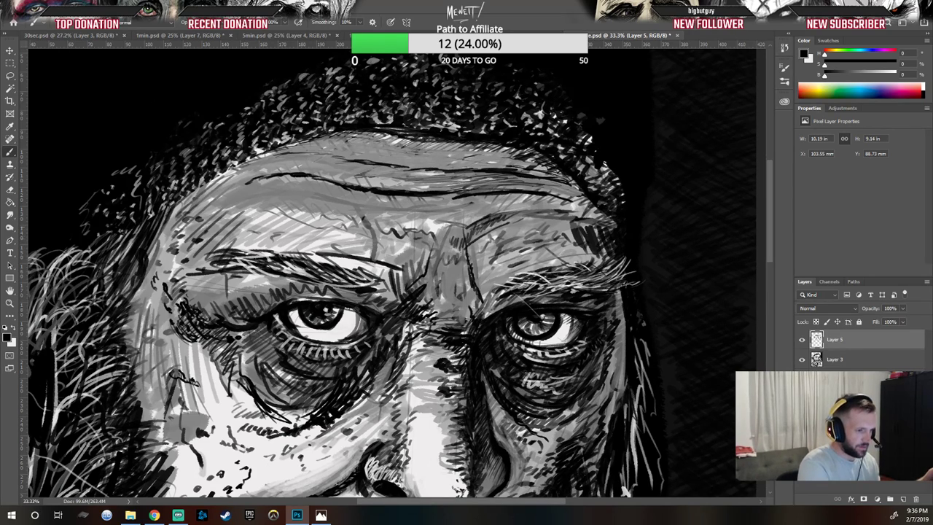
left_click_drag(484, 252, 542, 239)
mouse_move(534, 247)
left_mouse_down()
mouse_move(543, 253)
mouse_move(508, 266)
left_mouse_up()
left_click_drag(557, 238, 588, 248)
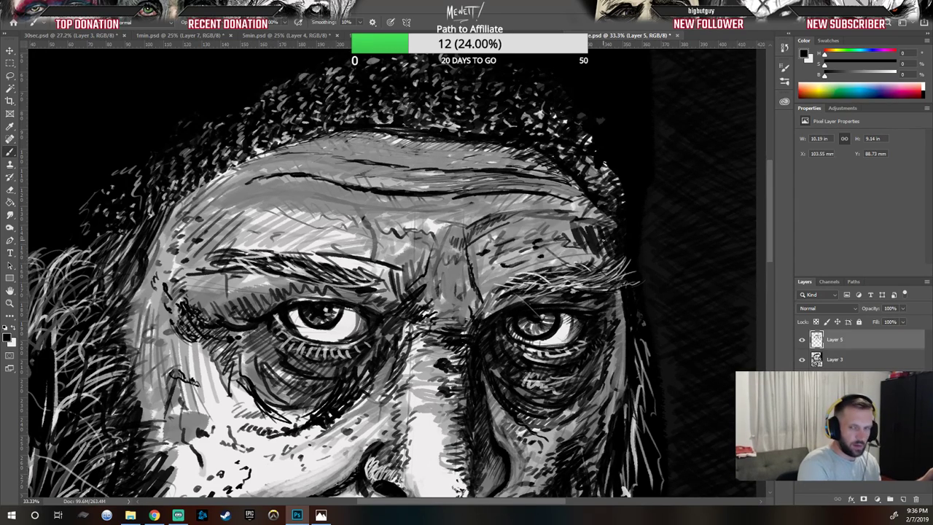
mouse_move(505, 220)
left_mouse_down()
mouse_move(566, 214)
mouse_move(597, 226)
left_mouse_up()
left_click_drag(513, 215, 582, 217)
left_click_drag(476, 224, 545, 213)
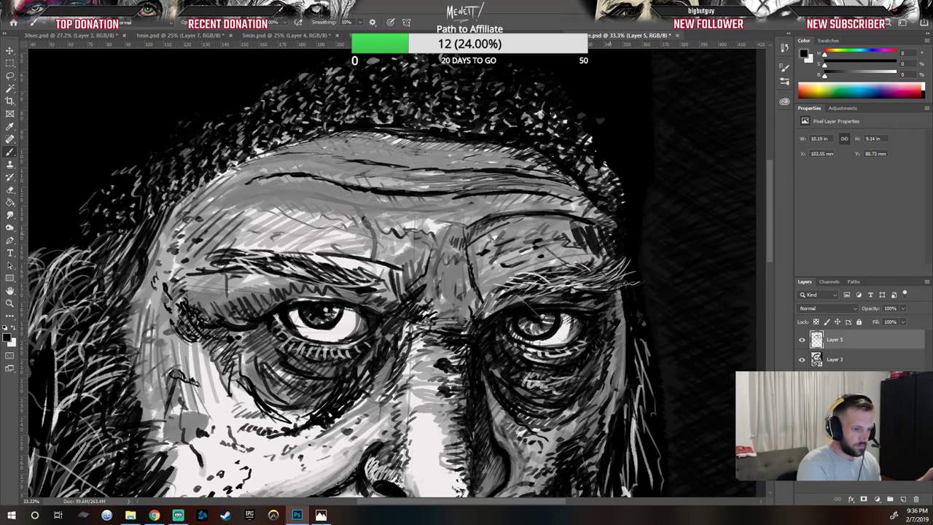
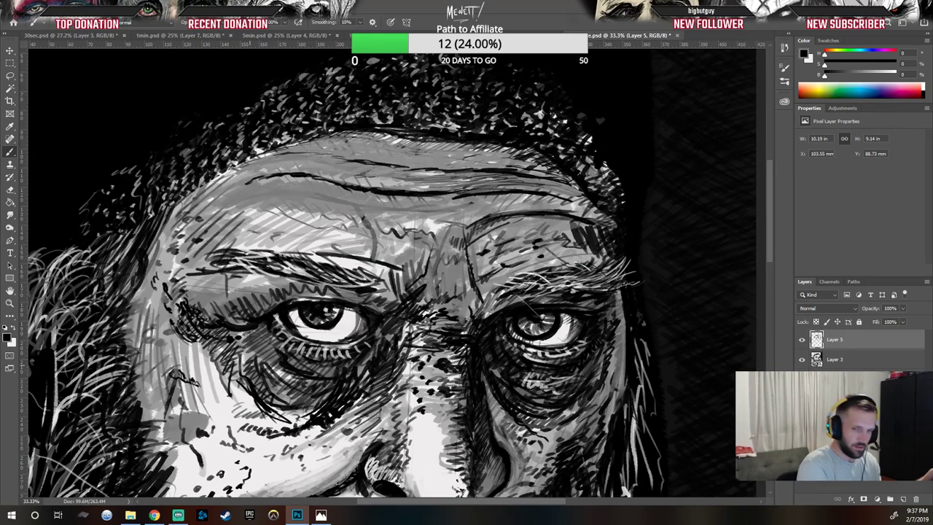
Step: Add dark shading strokes beneath the left eye and along the left brow
mouse_move(266, 328)
left_mouse_down()
mouse_move(258, 340)
mouse_move(269, 365)
left_mouse_up()
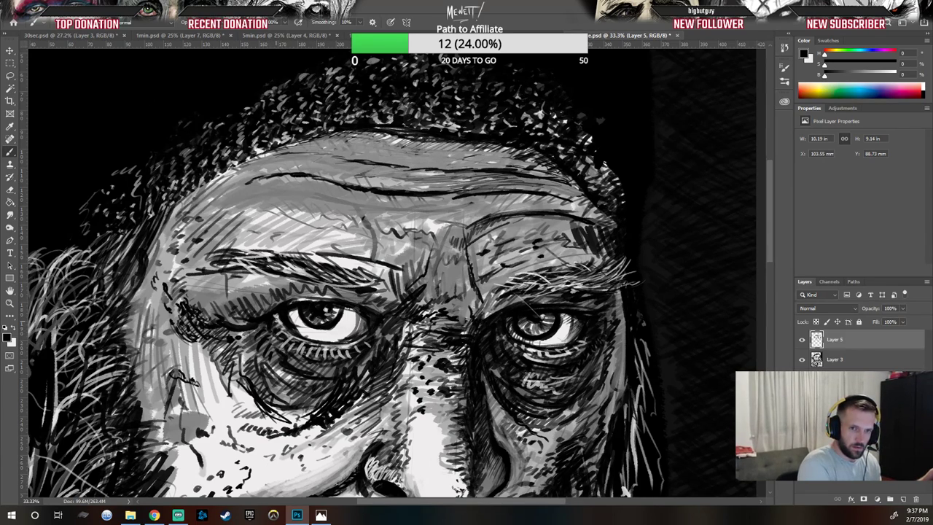
mouse_move(282, 326)
left_mouse_down()
mouse_move(270, 343)
mouse_move(295, 360)
mouse_move(289, 341)
mouse_move(281, 349)
mouse_move(301, 356)
left_mouse_up()
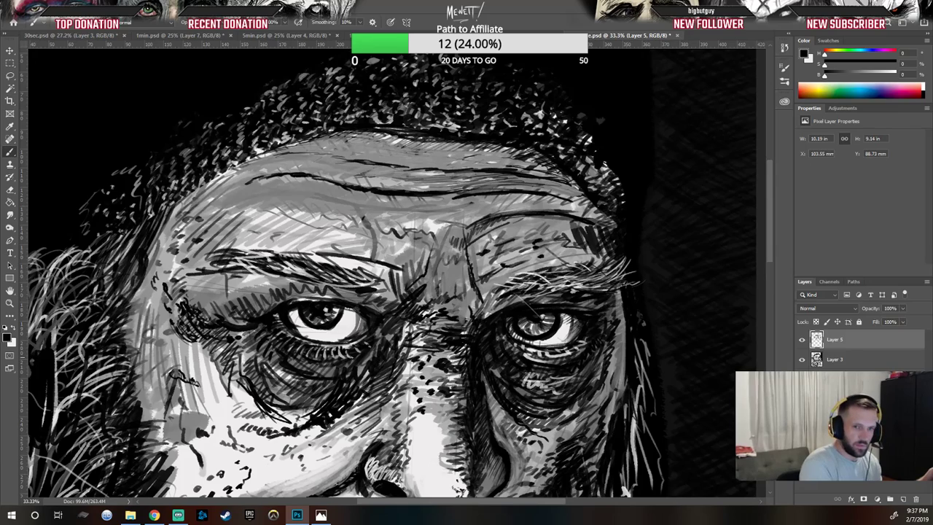
left_click_drag(301, 255, 317, 264)
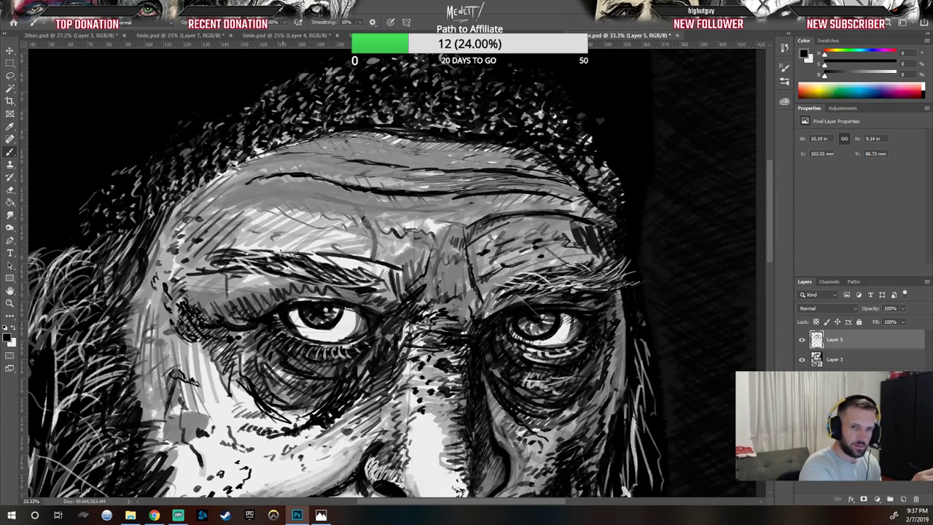
Step: Draw dark vertical wrinkles between the brows and a crease across the lower forehead
left_click_drag(320, 232, 417, 265)
left_click_drag(355, 246, 407, 257)
left_click_drag(319, 232, 377, 248)
mouse_move(359, 203)
left_mouse_down()
mouse_move(375, 251)
mouse_move(361, 207)
left_mouse_up()
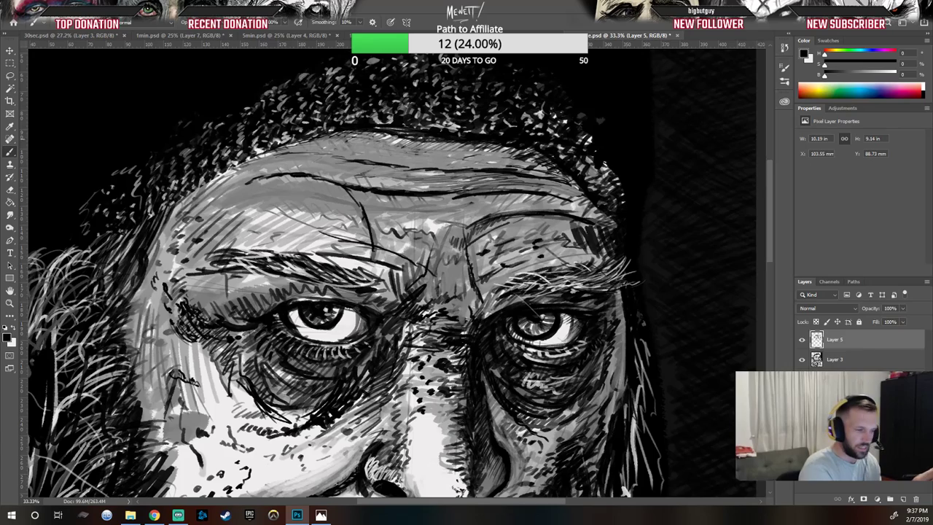
left_click_drag(324, 216, 429, 243)
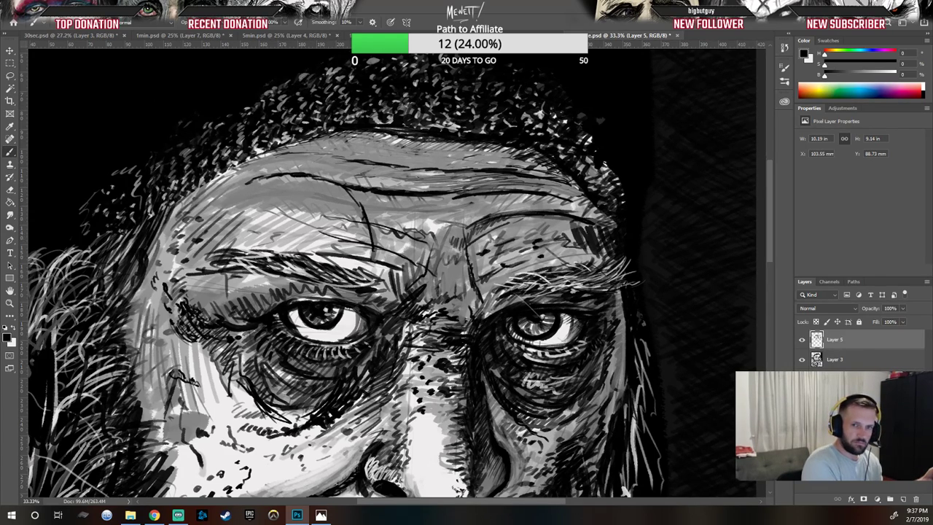
left_click_drag(396, 208, 401, 252)
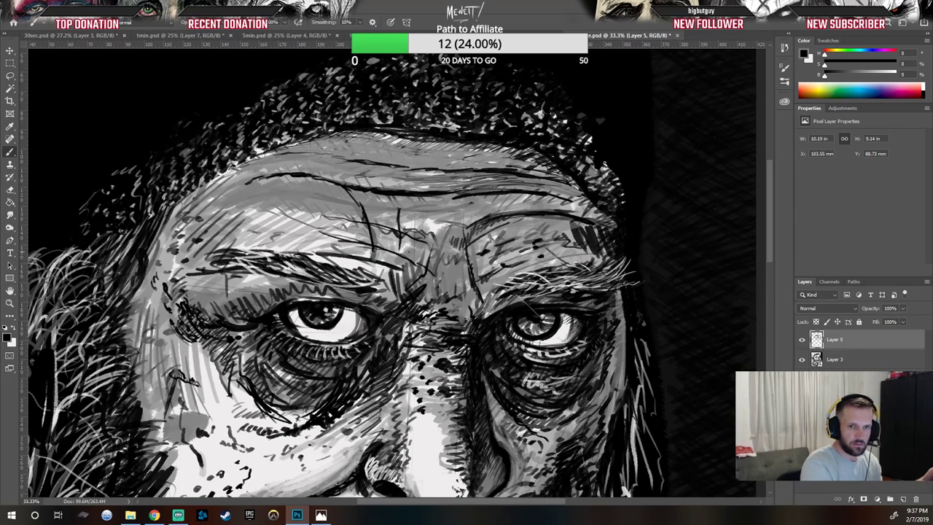
Step: Draw dark contour lines down the left temple beside the left eyebrow
mouse_move(180, 216)
left_mouse_down()
mouse_move(196, 218)
mouse_move(193, 234)
mouse_move(213, 227)
mouse_move(210, 212)
mouse_move(204, 262)
mouse_move(185, 258)
left_mouse_up()
mouse_move(181, 240)
left_mouse_down()
mouse_move(181, 261)
mouse_move(195, 273)
mouse_move(202, 250)
left_mouse_up()
left_click_drag(205, 251, 213, 269)
left_click_drag(185, 264, 193, 284)
left_click_drag(192, 282, 210, 286)
left_click_drag(208, 283, 211, 315)
left_click_drag(210, 307, 214, 317)
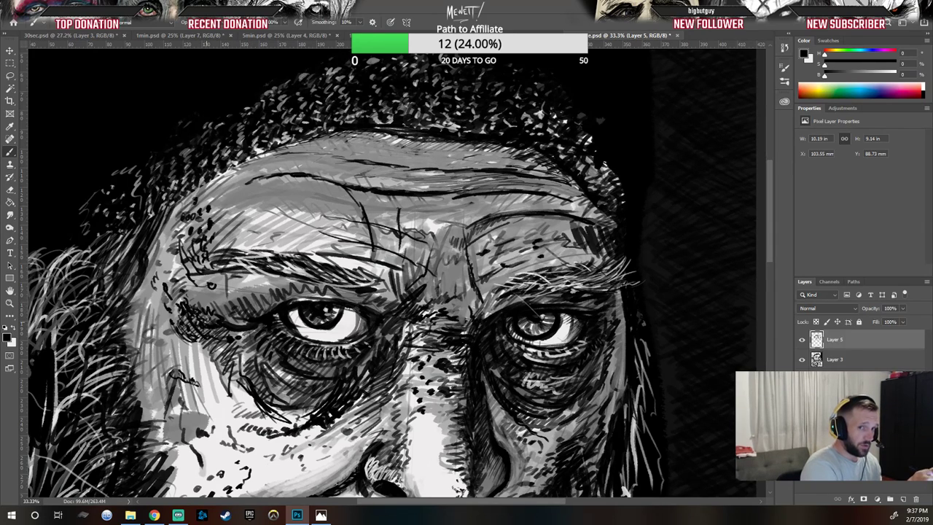
Step: Add dark curved strokes under the left eye and on the upper left cheek
left_click_drag(238, 328, 248, 320)
left_click_drag(242, 324, 263, 305)
left_click_drag(261, 312, 272, 304)
left_click_drag(273, 309, 310, 294)
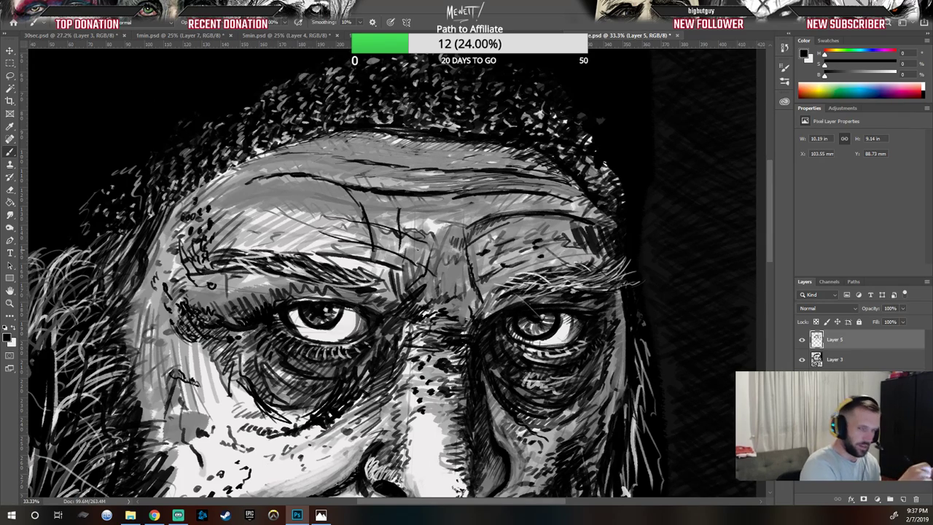
mouse_move(173, 352)
left_mouse_down()
mouse_move(193, 344)
mouse_move(206, 355)
mouse_move(206, 377)
left_mouse_up()
left_click_drag(205, 377, 218, 374)
left_click_drag(194, 382, 212, 375)
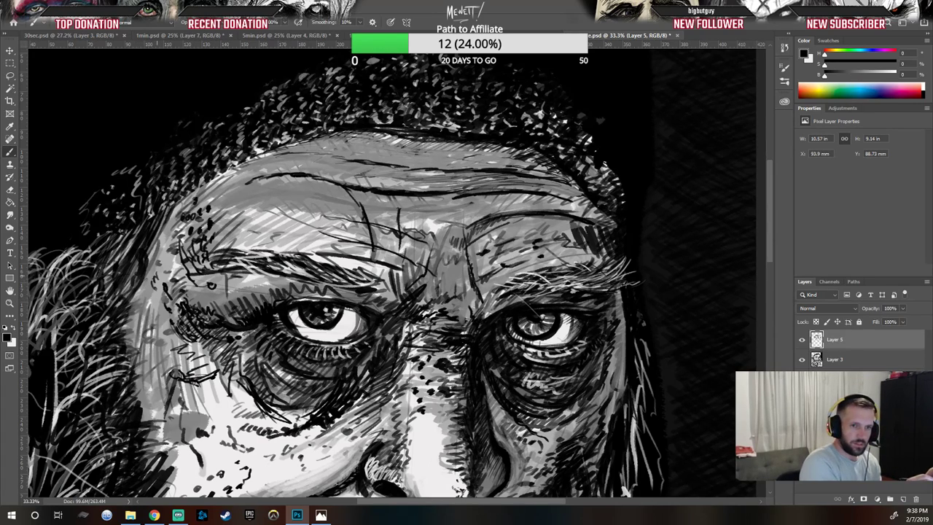
Step: Hatch short dark strokes down the left edge of the face and long strokes over the left temple
left_click_drag(122, 311, 141, 297)
left_click_drag(119, 318, 137, 312)
left_click_drag(110, 341, 138, 314)
left_click_drag(120, 332, 135, 325)
left_click_drag(120, 338, 148, 325)
mouse_move(122, 341)
left_mouse_down()
mouse_move(145, 329)
mouse_move(141, 336)
left_mouse_up()
mouse_move(125, 349)
left_mouse_down()
mouse_move(144, 342)
mouse_move(142, 352)
left_mouse_up()
mouse_move(116, 363)
left_mouse_down()
mouse_move(136, 355)
mouse_move(130, 364)
left_mouse_up()
mouse_move(123, 374)
left_mouse_down()
mouse_move(149, 358)
mouse_move(137, 381)
left_mouse_up()
left_click_drag(117, 394, 143, 382)
mouse_move(130, 391)
left_mouse_down()
mouse_move(151, 381)
mouse_move(154, 393)
left_mouse_up()
left_click_drag(143, 411, 163, 402)
left_click_drag(136, 421, 159, 416)
left_click_drag(152, 238, 122, 279)
left_click_drag(172, 205, 147, 256)
left_click_drag(177, 197, 134, 305)
left_click_drag(180, 216, 159, 259)
left_click_drag(189, 197, 146, 268)
Step: Hatch short diagonal dark strokes along the hairline across the top of the forehead
mouse_move(198, 180)
left_mouse_down()
mouse_move(183, 206)
mouse_move(191, 199)
left_mouse_up()
mouse_move(221, 169)
left_mouse_down()
mouse_move(198, 195)
mouse_move(224, 181)
left_mouse_up()
mouse_move(256, 153)
left_mouse_down()
mouse_move(237, 175)
mouse_move(267, 163)
left_mouse_up()
left_click_drag(298, 143, 285, 155)
left_click_drag(311, 140, 293, 151)
left_click_drag(307, 152, 330, 133)
left_click_drag(313, 148, 344, 137)
left_click_drag(334, 147, 357, 130)
left_click_drag(350, 148, 377, 131)
left_click_drag(366, 148, 391, 134)
left_click_drag(381, 147, 401, 137)
left_click_drag(392, 153, 413, 140)
left_click_drag(401, 153, 422, 140)
left_click_drag(409, 150, 437, 138)
left_click_drag(429, 151, 458, 142)
left_click_drag(455, 150, 474, 143)
left_click_drag(474, 151, 493, 143)
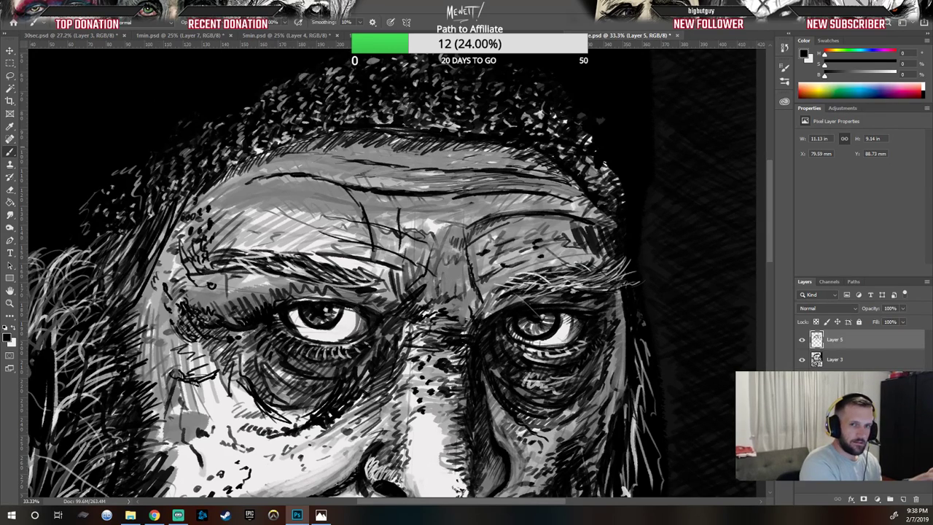
Step: Draw long horizontal wrinkle lines across the upper forehead
left_click_drag(293, 164, 241, 173)
left_click_drag(307, 161, 232, 182)
mouse_move(299, 164)
left_mouse_down()
mouse_move(269, 171)
mouse_move(307, 162)
mouse_move(315, 185)
mouse_move(336, 188)
mouse_move(207, 196)
left_mouse_up()
left_click_drag(270, 171, 224, 180)
mouse_move(328, 164)
left_mouse_down()
mouse_move(295, 167)
mouse_move(322, 160)
left_mouse_up()
left_click_drag(350, 158, 334, 163)
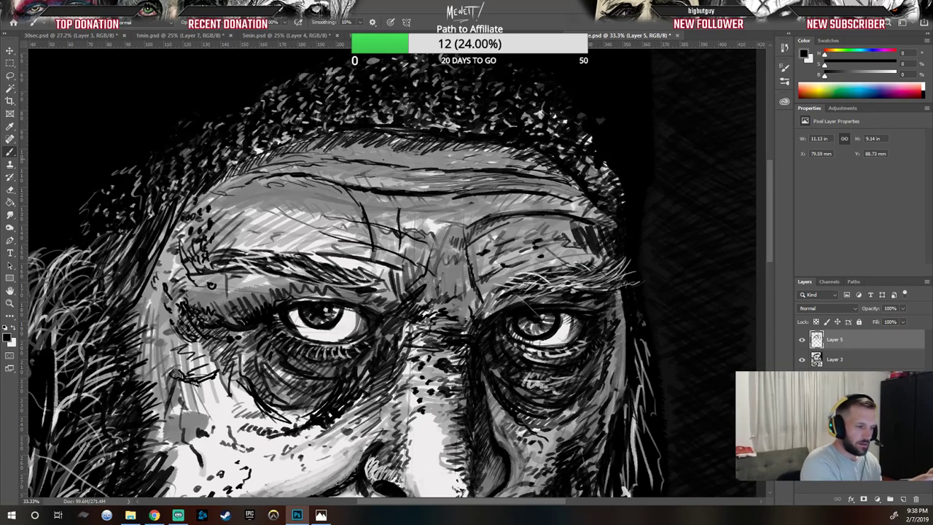
mouse_move(392, 156)
left_mouse_down()
mouse_move(409, 159)
mouse_move(358, 156)
mouse_move(531, 162)
left_mouse_up()
left_click_drag(450, 178, 488, 180)
left_click_drag(464, 189, 484, 184)
left_click_drag(490, 182, 527, 184)
left_click_drag(531, 183, 585, 193)
Step: Add more horizontal wrinkle strokes across the middle forehead toward the right brow
mouse_move(374, 176)
left_mouse_down()
mouse_move(393, 174)
mouse_move(365, 166)
left_mouse_up()
left_click_drag(332, 170, 357, 165)
left_click_drag(362, 173, 373, 171)
left_click_drag(372, 176, 414, 179)
mouse_move(402, 183)
left_mouse_down()
mouse_move(411, 181)
mouse_move(395, 187)
left_mouse_up()
left_click_drag(325, 170, 360, 178)
left_click_drag(383, 182, 393, 188)
mouse_move(407, 190)
left_mouse_down()
mouse_move(433, 192)
mouse_move(436, 182)
left_mouse_up()
left_click_drag(406, 185, 437, 179)
left_click_drag(426, 178, 467, 180)
left_click_drag(449, 211, 499, 204)
left_click_drag(490, 209, 542, 194)
left_click_drag(510, 204, 548, 204)
left_click_drag(544, 206, 566, 201)
left_click_drag(563, 210, 593, 208)
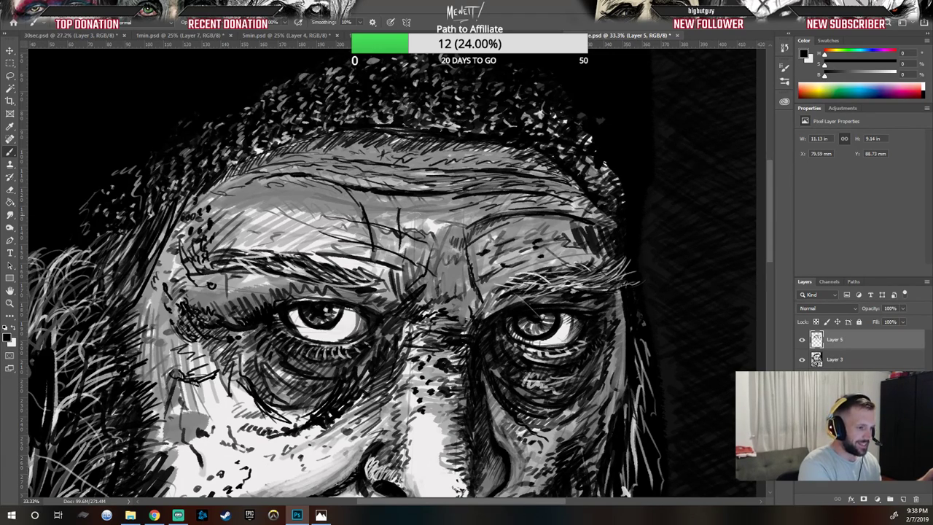
Step: Hatch dark strokes across the left side of the forehead above the brow
mouse_move(441, 207)
left_mouse_down()
mouse_move(459, 200)
mouse_move(475, 219)
mouse_move(464, 226)
mouse_move(406, 209)
left_mouse_up()
left_click_drag(411, 211, 379, 196)
left_click_drag(438, 205, 418, 204)
mouse_move(438, 203)
left_mouse_down()
mouse_move(409, 196)
mouse_move(377, 205)
left_mouse_up()
left_click_drag(374, 208, 322, 186)
mouse_move(321, 187)
left_mouse_down()
mouse_move(297, 184)
mouse_move(362, 204)
mouse_move(333, 195)
mouse_move(325, 207)
mouse_move(258, 203)
left_mouse_up()
left_click_drag(261, 208, 225, 199)
mouse_move(236, 206)
left_mouse_down()
mouse_move(214, 199)
mouse_move(229, 188)
mouse_move(241, 194)
left_mouse_up()
left_click_drag(274, 199, 221, 196)
mouse_move(257, 212)
left_mouse_down()
mouse_move(217, 201)
mouse_move(210, 210)
left_mouse_up()
left_click_drag(280, 211, 247, 207)
left_click_drag(306, 220, 252, 217)
Step: Darken the left eyebrow with dense horizontal strokes
mouse_move(255, 233)
left_mouse_down()
mouse_move(241, 224)
mouse_move(292, 244)
left_mouse_up()
mouse_move(286, 244)
left_mouse_down()
mouse_move(315, 248)
mouse_move(327, 264)
left_mouse_up()
left_click_drag(295, 254, 305, 258)
mouse_move(277, 249)
left_mouse_down()
mouse_move(313, 263)
mouse_move(258, 246)
mouse_move(208, 255)
left_mouse_up()
left_click_drag(307, 268, 284, 263)
mouse_move(281, 267)
left_mouse_down()
mouse_move(248, 260)
mouse_move(260, 263)
left_mouse_up()
left_click_drag(320, 280, 245, 267)
left_click_drag(262, 275, 209, 266)
left_click_drag(223, 272, 207, 267)
left_click_drag(339, 279, 329, 275)
mouse_move(335, 276)
left_mouse_down()
mouse_move(313, 271)
mouse_move(335, 269)
left_mouse_up()
mouse_move(354, 283)
left_mouse_down()
mouse_move(338, 266)
mouse_move(277, 262)
left_mouse_up()
Step: Switch the foreground to white and draw light strokes through the left eyebrow
left_click(17, 331)
left_click(17, 330)
left_click_drag(300, 274, 265, 258)
mouse_move(275, 267)
left_mouse_down()
mouse_move(245, 259)
mouse_move(272, 265)
left_mouse_up()
left_click_drag(276, 266, 237, 260)
mouse_move(352, 285)
left_mouse_down()
mouse_move(331, 276)
mouse_move(315, 285)
left_mouse_up()
left_click_drag(346, 289, 283, 271)
left_click_drag(375, 283, 366, 278)
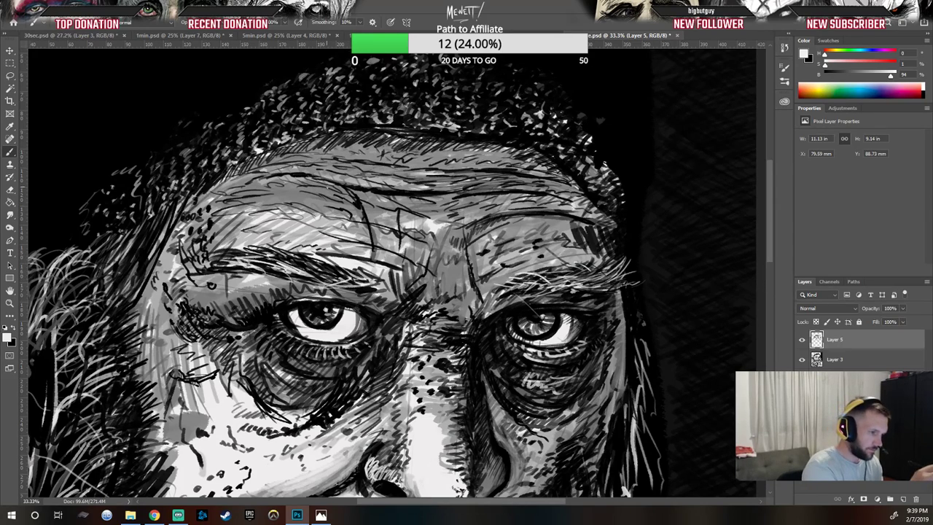
Step: Add white highlight strokes across the lower forehead above both brows
left_click_drag(330, 186, 389, 205)
mouse_move(387, 203)
left_mouse_down()
mouse_move(421, 213)
mouse_move(434, 203)
mouse_move(441, 215)
left_mouse_up()
mouse_move(442, 217)
left_mouse_down()
mouse_move(457, 221)
mouse_move(498, 200)
left_mouse_up()
left_click_drag(455, 199, 487, 182)
left_click_drag(347, 174, 373, 183)
mouse_move(314, 196)
left_mouse_down()
mouse_move(330, 210)
mouse_move(318, 198)
left_mouse_up()
left_click_drag(299, 187, 317, 204)
left_click_drag(309, 202, 323, 210)
mouse_move(266, 195)
left_mouse_down()
mouse_move(288, 199)
mouse_move(271, 203)
left_mouse_up()
left_click_drag(255, 199, 307, 198)
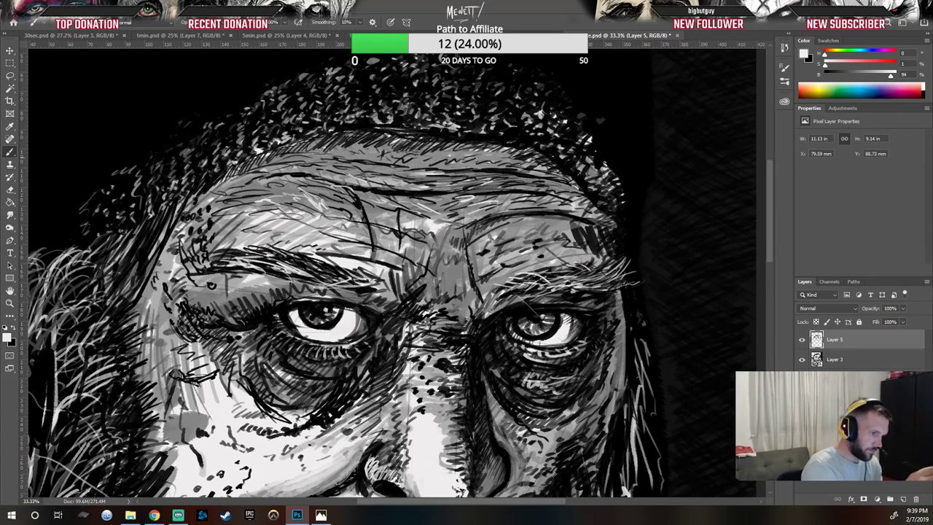
Step: Add white highlight strokes above the nose bridge and along the right eyebrow
left_click_drag(385, 221, 428, 222)
left_click_drag(444, 266, 460, 266)
mouse_move(450, 279)
left_mouse_down()
mouse_move(459, 271)
mouse_move(461, 284)
mouse_move(461, 269)
mouse_move(449, 275)
left_mouse_up()
left_click_drag(441, 291, 445, 283)
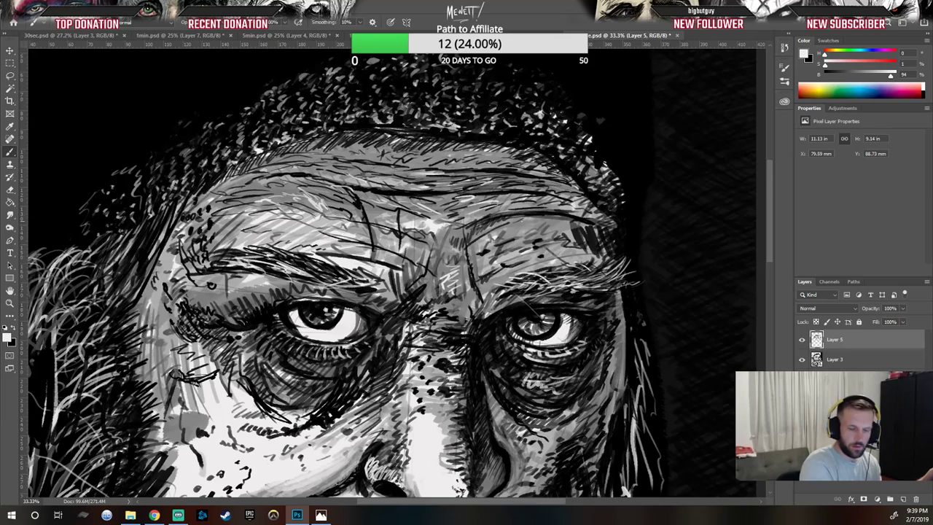
left_click_drag(503, 234, 519, 225)
mouse_move(517, 225)
left_mouse_down()
mouse_move(531, 221)
mouse_move(524, 229)
left_mouse_up()
left_click_drag(523, 229, 543, 225)
mouse_move(520, 234)
left_mouse_down()
mouse_move(565, 219)
mouse_move(560, 231)
left_mouse_up()
left_click_drag(515, 265, 542, 256)
left_click_drag(538, 259, 571, 250)
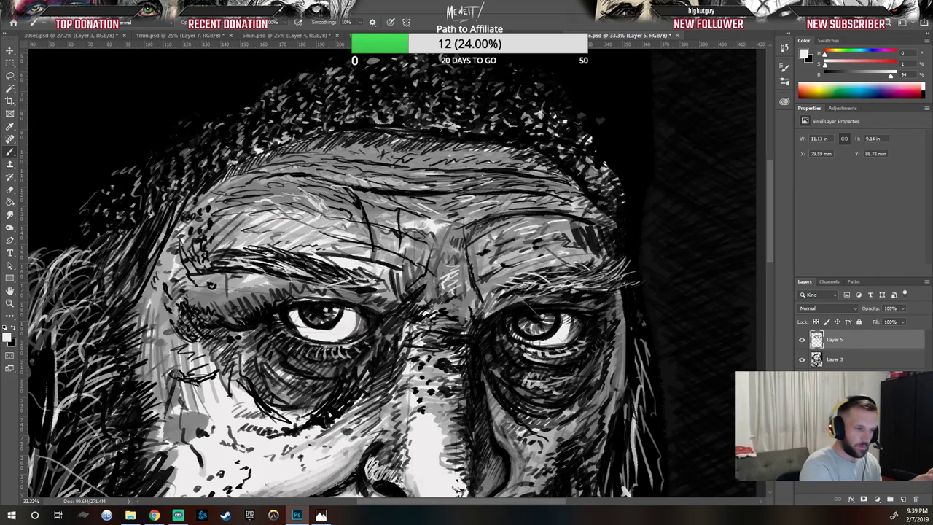
Step: Scratch white highlight lines into the forehead above the right brow and centre
left_click_drag(471, 211, 498, 185)
left_click_drag(493, 187, 522, 176)
mouse_move(521, 179)
left_mouse_down()
mouse_move(535, 179)
mouse_move(522, 186)
left_mouse_up()
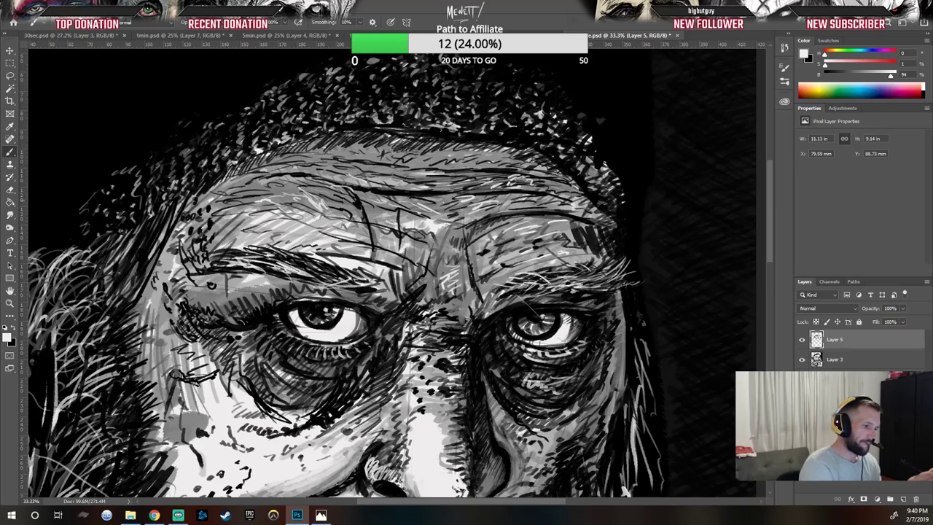
left_click_drag(367, 221, 374, 217)
left_click_drag(404, 187, 411, 181)
mouse_move(393, 187)
left_mouse_down()
mouse_move(409, 184)
mouse_move(397, 175)
left_mouse_up()
mouse_move(382, 180)
left_mouse_down()
mouse_move(391, 172)
mouse_move(355, 151)
mouse_move(380, 151)
mouse_move(370, 150)
left_mouse_up()
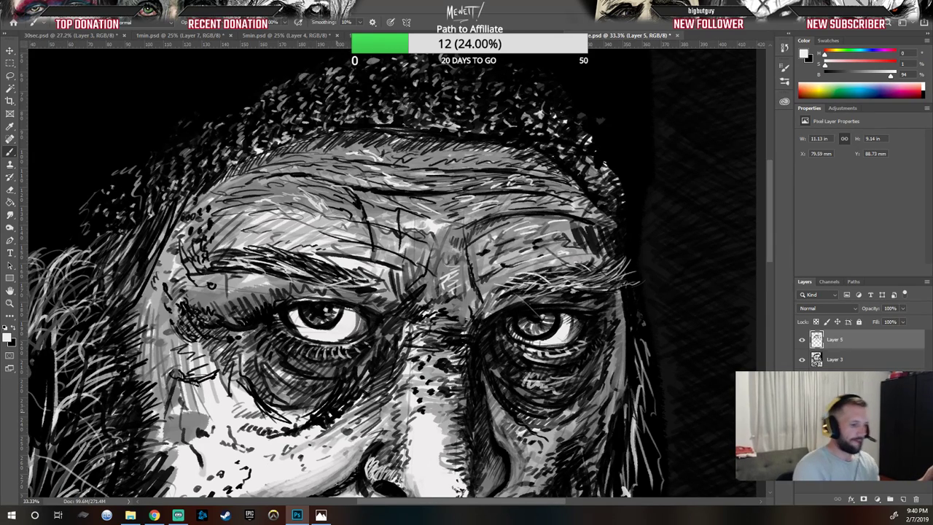
mouse_move(290, 232)
left_mouse_down()
mouse_move(331, 223)
mouse_move(271, 221)
left_mouse_up()
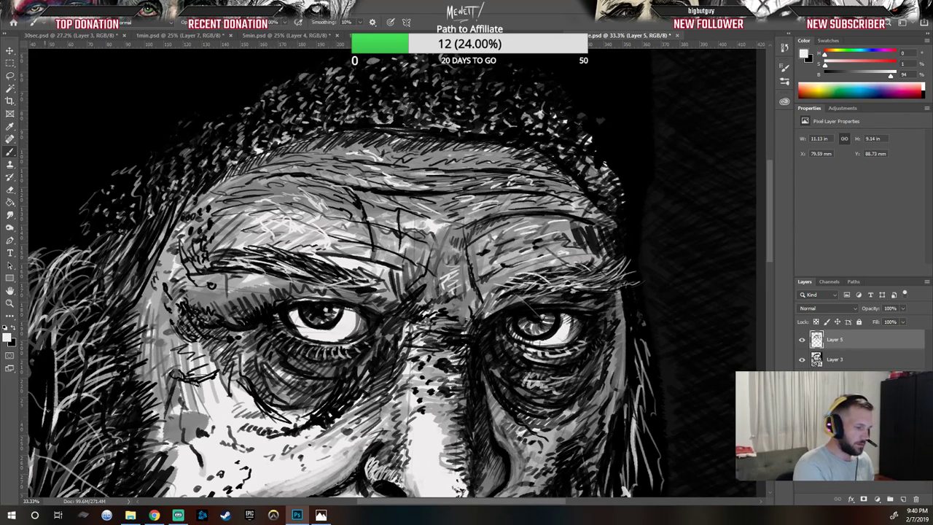
Step: Switch to black and add dark strokes in the left brow area and around the left eye
key("x")
mouse_move(314, 239)
left_mouse_down()
mouse_move(283, 216)
mouse_move(333, 226)
left_mouse_up()
left_click_drag(333, 227, 353, 237)
mouse_move(234, 222)
left_mouse_down()
mouse_move(241, 229)
mouse_move(231, 240)
mouse_move(251, 248)
mouse_move(236, 249)
left_mouse_up()
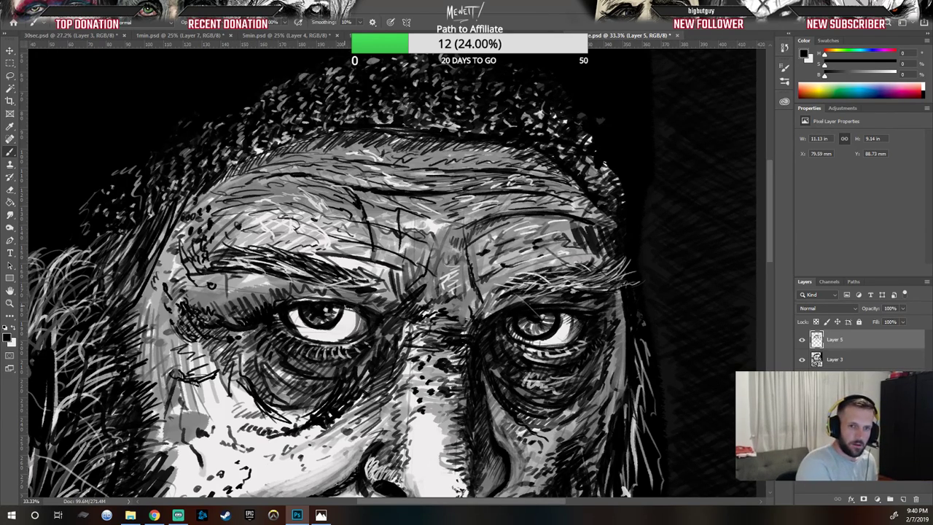
left_click_drag(359, 315, 361, 332)
mouse_move(361, 321)
left_mouse_down()
mouse_move(365, 334)
mouse_move(353, 335)
mouse_move(362, 336)
left_mouse_up()
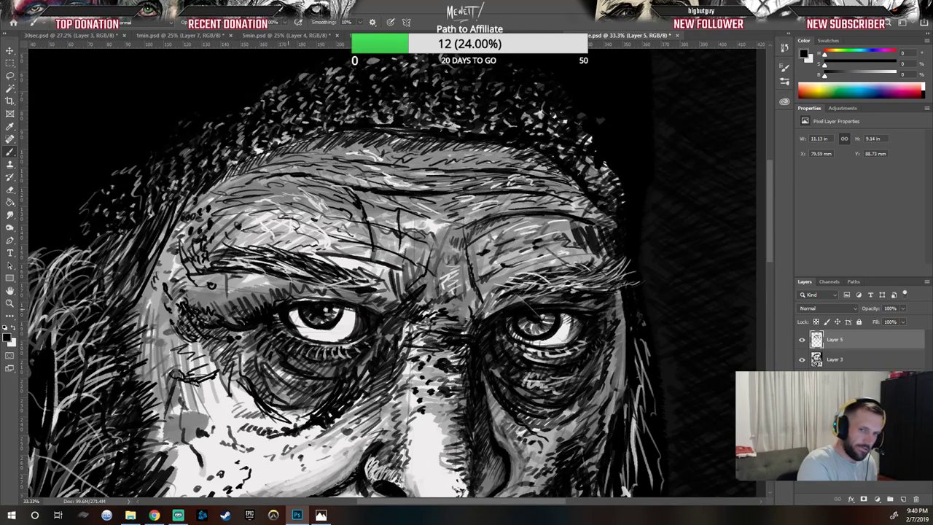
mouse_move(290, 308)
left_mouse_down()
mouse_move(328, 336)
mouse_move(352, 339)
left_mouse_up()
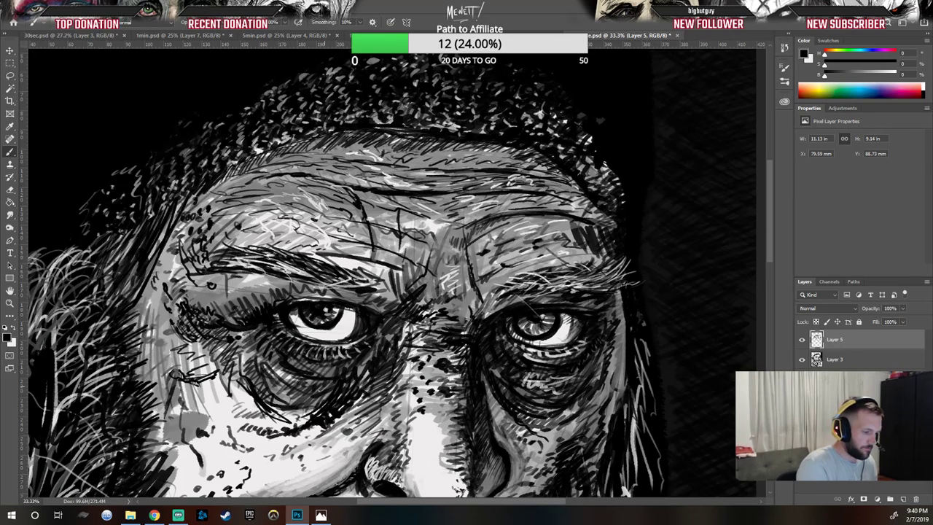
Step: Switch to white and add small highlight strokes below the left eye and beside the nose bridge
left_click(15, 330)
mouse_move(326, 373)
left_mouse_down()
mouse_move(313, 401)
mouse_move(324, 390)
left_mouse_up()
mouse_move(326, 384)
left_mouse_down()
mouse_move(320, 398)
mouse_move(339, 388)
mouse_move(331, 398)
left_mouse_up()
left_click_drag(370, 362, 365, 371)
left_click_drag(374, 367, 361, 380)
left_click_drag(371, 367, 361, 380)
left_click_drag(377, 348, 374, 357)
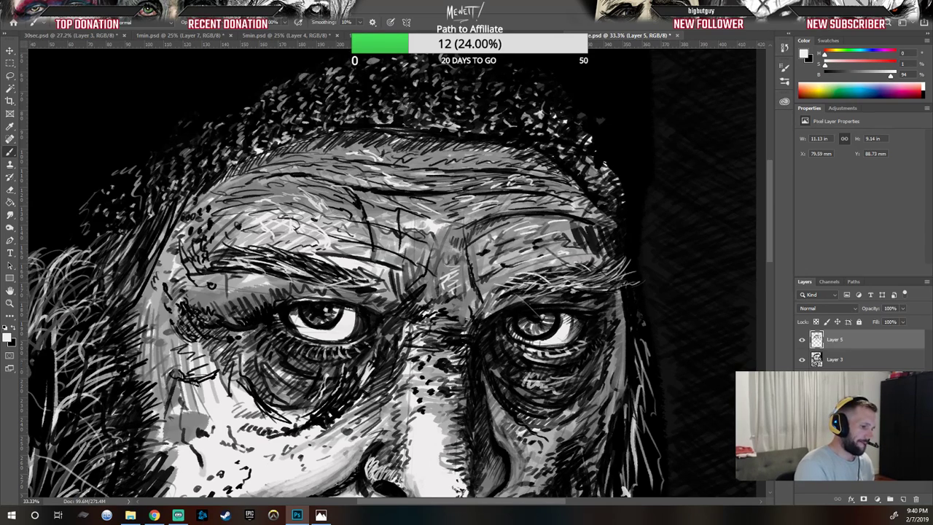
left_click_drag(427, 325, 420, 330)
mouse_move(422, 329)
left_mouse_down()
mouse_move(413, 344)
mouse_move(421, 333)
left_mouse_up()
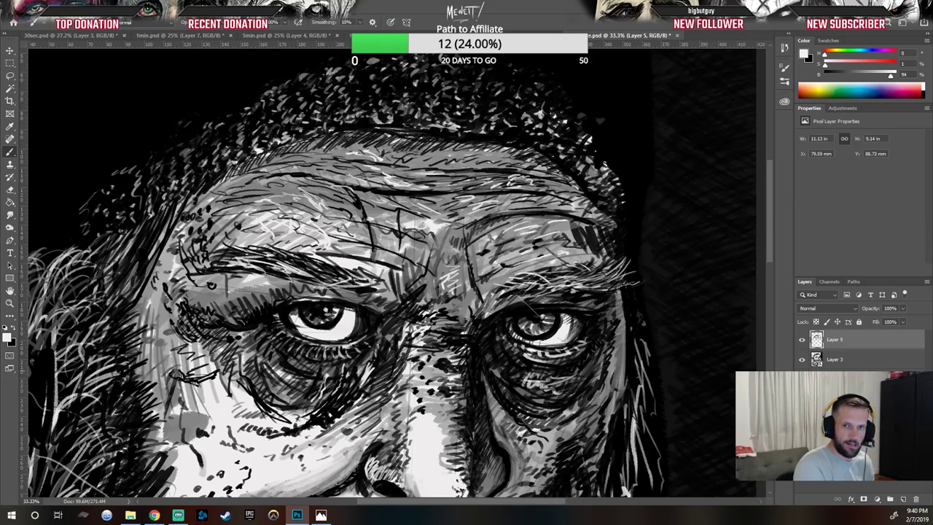
Step: Add two more white highlight strokes between the brows above the nose bridge
left_click_drag(487, 241, 474, 261)
left_click_drag(487, 260, 478, 264)
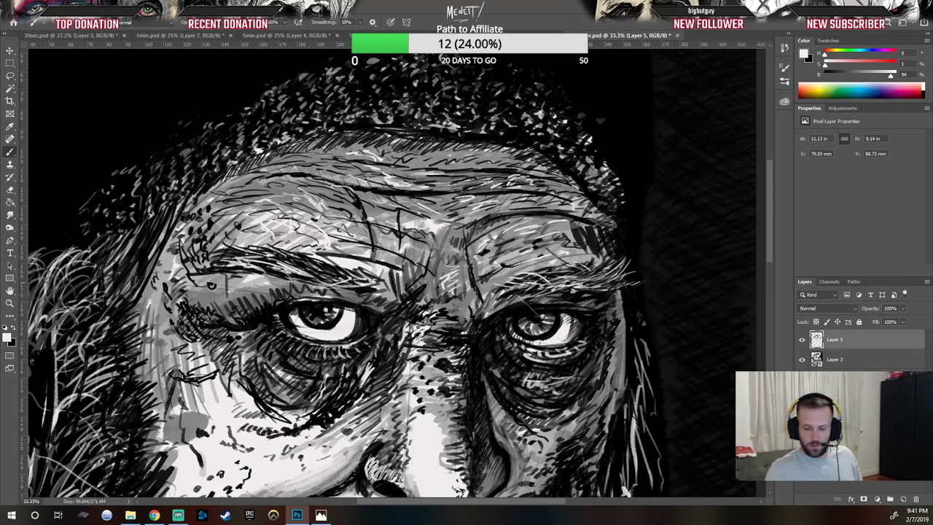
Step: Zoom in on the left cheek, switch to black and draw dark wrinkle strokes below the left eye
scroll(581, 282, "down", 5)
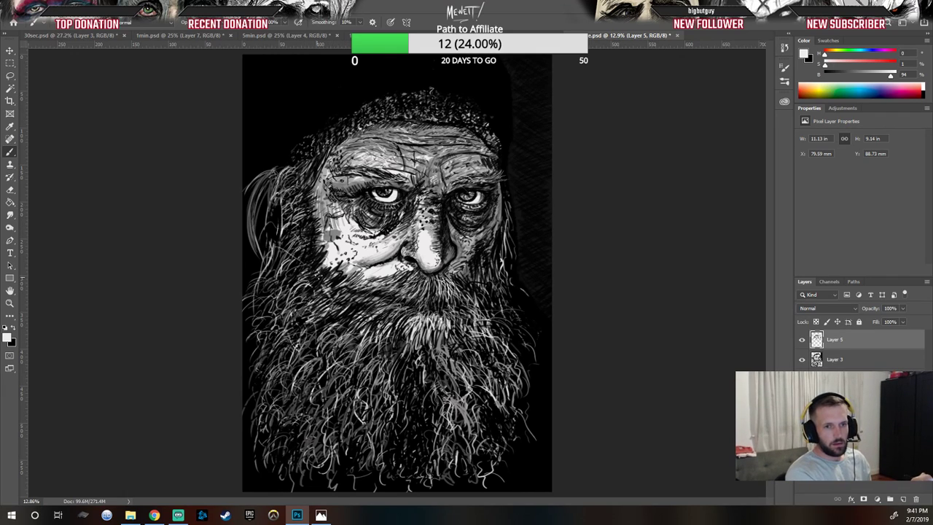
key("z")
left_click_drag(337, 230, 385, 287)
left_click_drag(431, 349, 421, 357)
key("b")
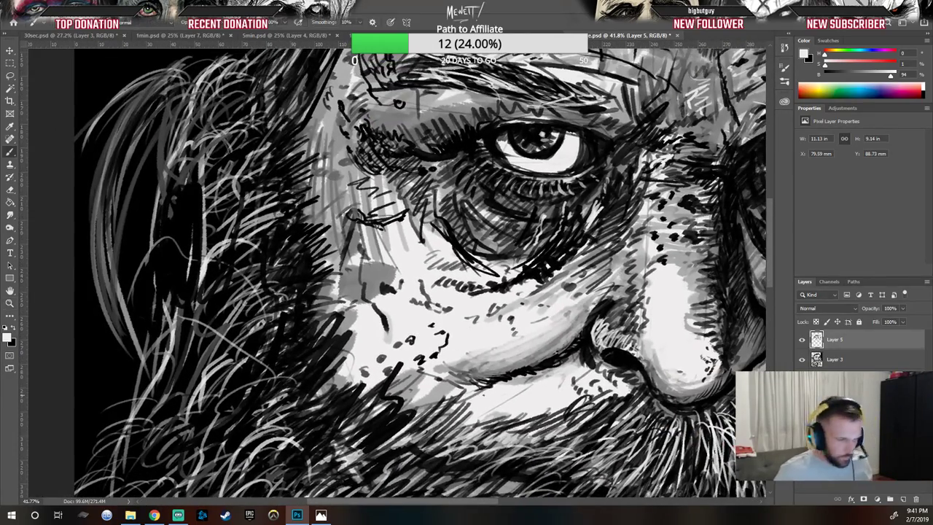
key("x")
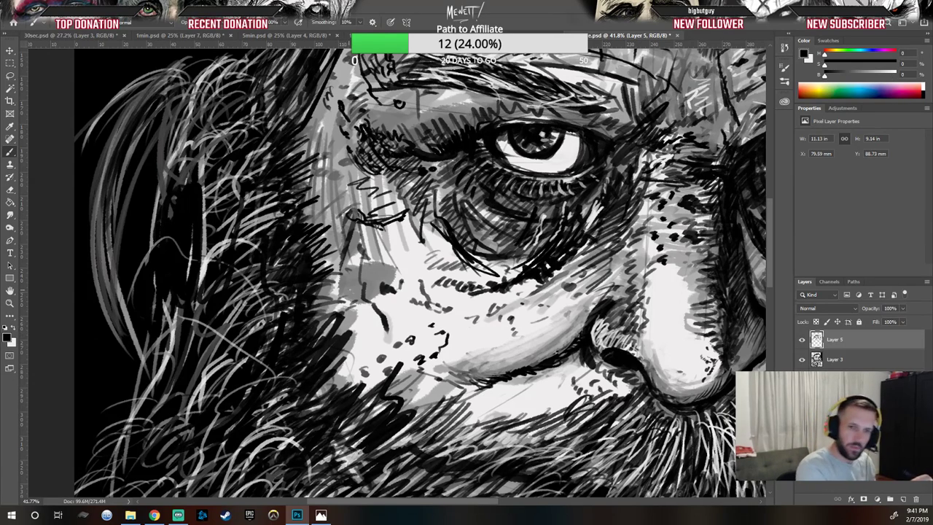
mouse_move(348, 275)
left_mouse_down()
mouse_move(356, 291)
mouse_move(370, 281)
mouse_move(404, 308)
mouse_move(428, 304)
left_mouse_up()
mouse_move(424, 269)
left_mouse_down()
mouse_move(426, 281)
mouse_move(415, 286)
left_mouse_up()
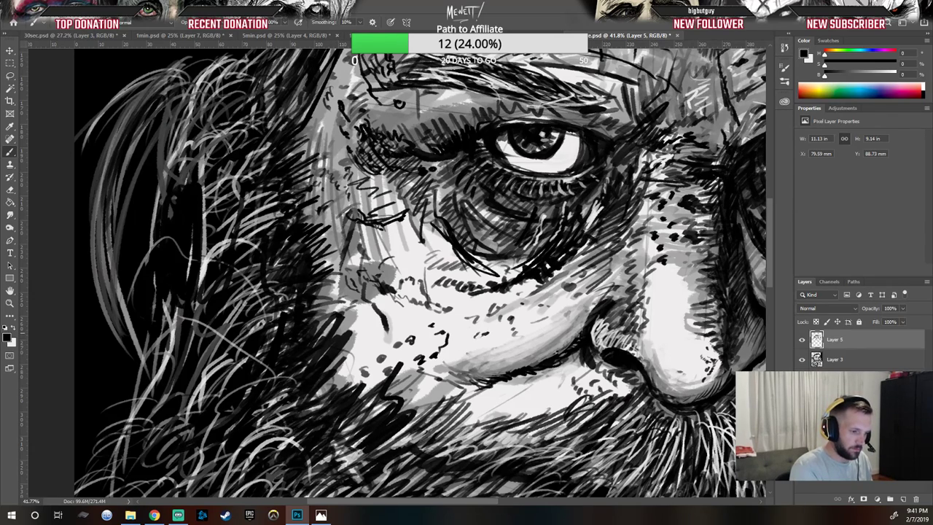
Step: Stipple dark dots across the cheek below the left eye
left_click(527, 304)
left_click(526, 316)
left_click(532, 318)
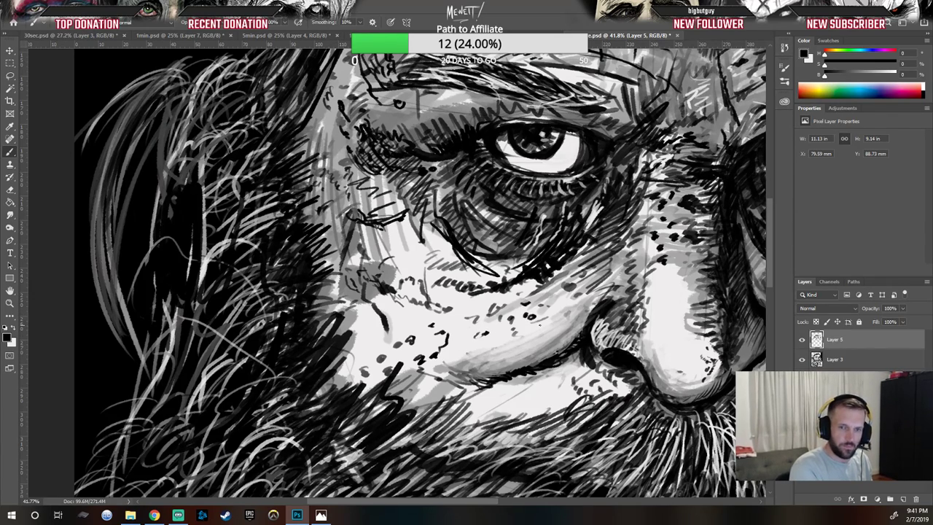
left_click(537, 336)
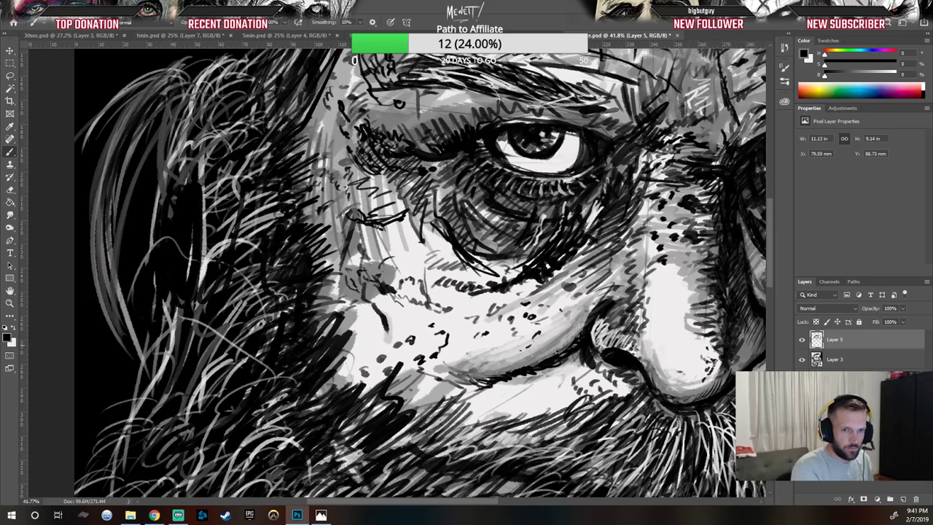
left_click(526, 349)
left_click(468, 358)
left_click(463, 362)
left_click(441, 381)
left_click(427, 398)
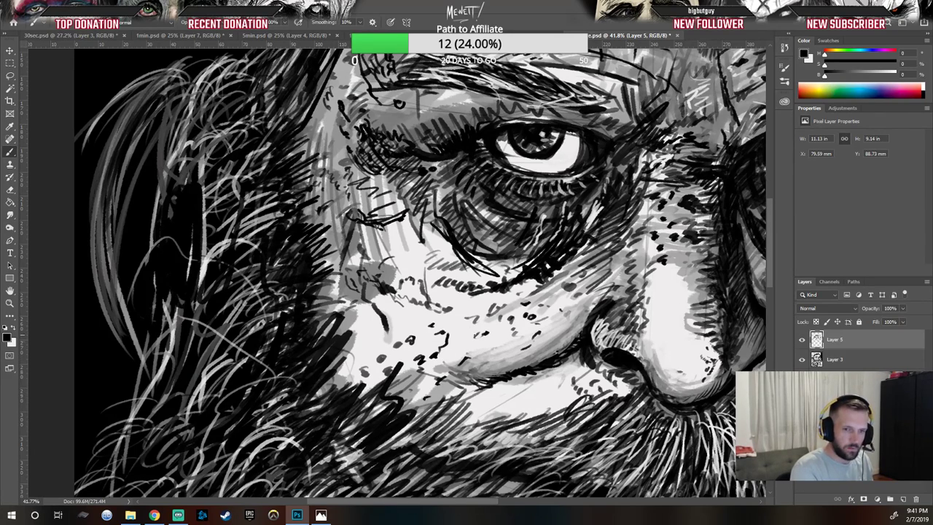
Step: Hatch short dark strokes across the lower cheek above the beard line
left_click_drag(435, 382, 441, 393)
left_click_drag(439, 381, 452, 391)
left_click_drag(452, 368, 467, 387)
left_click_drag(461, 368, 474, 388)
left_click_drag(472, 367, 487, 384)
left_click_drag(489, 370, 494, 385)
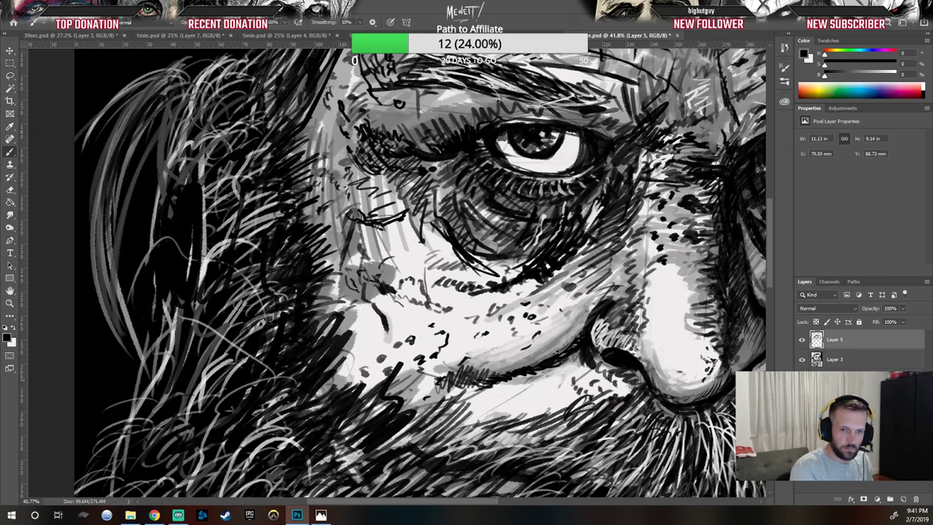
Step: Stipple more dark dots along the cheek beside the nose and above the moustache
left_click(583, 367)
left_click(582, 377)
left_click(586, 382)
left_click(534, 387)
left_click(503, 397)
left_click_drag(521, 405, 542, 400)
left_click(548, 298)
left_click(555, 291)
left_click(559, 293)
left_click(549, 302)
left_click(548, 307)
left_click(555, 305)
left_click(561, 309)
left_click(545, 322)
left_click(533, 315)
left_click(529, 308)
left_click(519, 310)
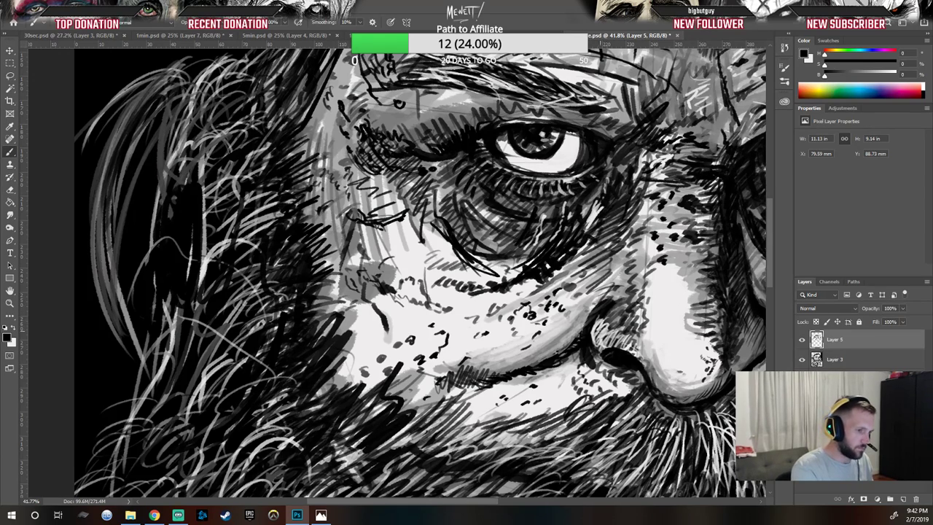
Step: Draw long dark wrinkle lines down the outer edge of the left cheek
left_click_drag(403, 251, 412, 253)
mouse_move(410, 246)
left_mouse_down()
mouse_move(401, 248)
mouse_move(416, 259)
mouse_move(388, 253)
mouse_move(414, 257)
left_mouse_up()
mouse_move(413, 244)
left_mouse_down()
mouse_move(407, 252)
mouse_move(397, 242)
mouse_move(421, 254)
mouse_move(428, 238)
mouse_move(441, 265)
left_mouse_up()
mouse_move(449, 271)
left_mouse_down()
mouse_move(409, 274)
mouse_move(406, 305)
mouse_move(374, 325)
mouse_move(377, 311)
mouse_move(381, 322)
left_mouse_up()
mouse_move(383, 308)
left_mouse_down()
mouse_move(385, 335)
mouse_move(350, 367)
mouse_move(357, 372)
left_mouse_up()
left_click_drag(356, 373, 338, 390)
left_click_drag(386, 370, 370, 377)
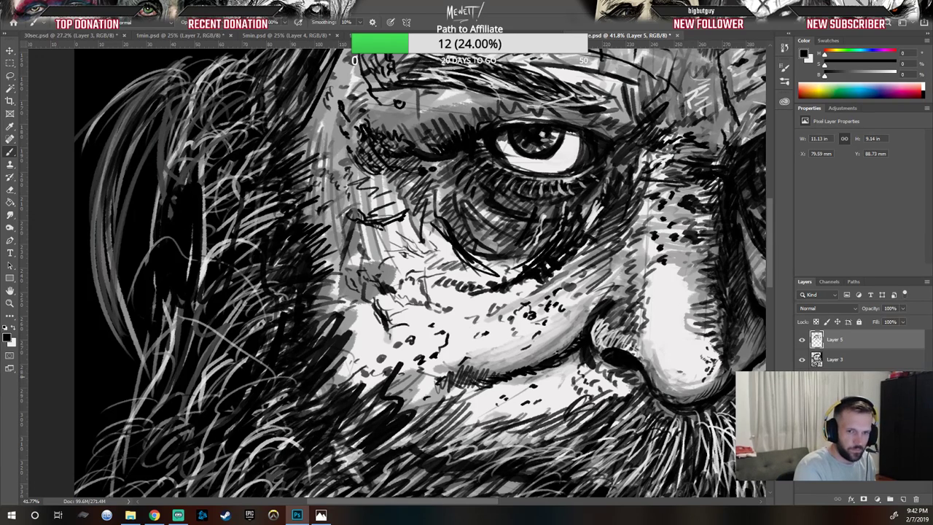
Step: Add dark strokes along the crease beside the nose wing
mouse_move(617, 321)
left_mouse_down()
mouse_move(609, 328)
mouse_move(612, 313)
mouse_move(617, 322)
left_mouse_up()
left_click_drag(619, 322, 603, 333)
left_click_drag(654, 292, 635, 302)
mouse_move(650, 299)
left_mouse_down()
mouse_move(638, 306)
mouse_move(648, 301)
mouse_move(646, 312)
left_mouse_up()
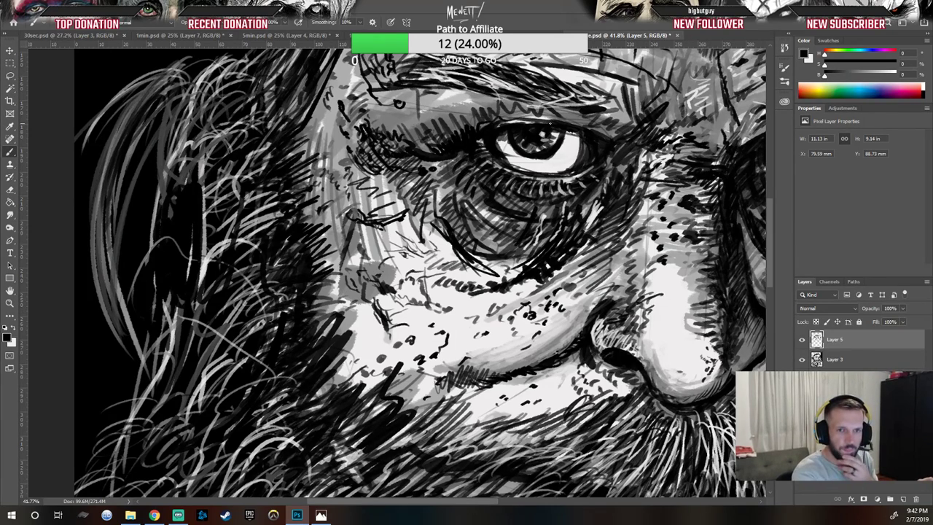
Step: Hatch short dark strokes along and above the left eyebrow
mouse_move(527, 109)
left_mouse_down()
mouse_move(520, 115)
mouse_move(529, 117)
left_mouse_up()
left_click_drag(549, 104, 541, 120)
left_click_drag(560, 103, 552, 120)
left_click_drag(572, 109, 567, 120)
left_click_drag(578, 111, 577, 124)
left_click_drag(598, 115, 589, 129)
mouse_move(609, 124)
left_mouse_down()
mouse_move(599, 131)
mouse_move(608, 137)
left_mouse_up()
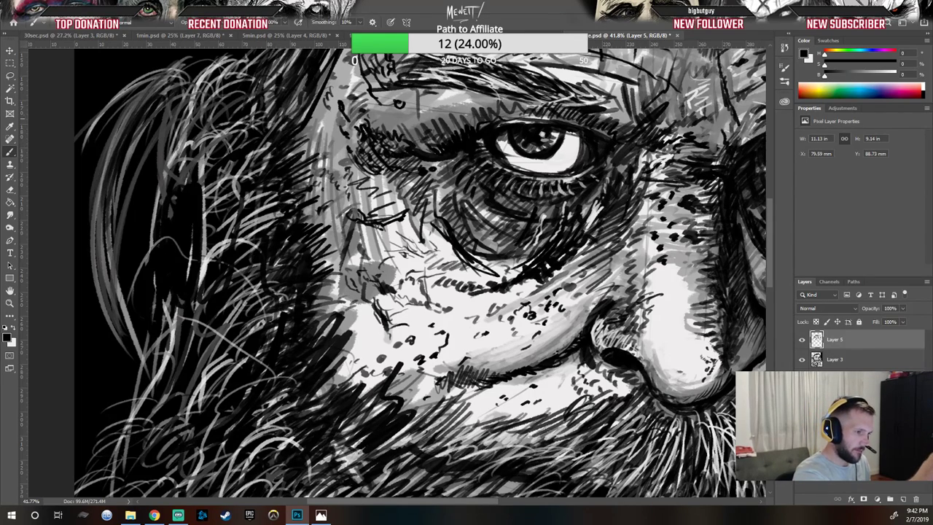
left_click_drag(428, 141, 414, 148)
mouse_move(430, 137)
left_mouse_down()
mouse_move(414, 149)
mouse_move(431, 153)
left_mouse_up()
mouse_move(422, 121)
left_mouse_down()
mouse_move(409, 138)
mouse_move(416, 147)
mouse_move(435, 140)
mouse_move(421, 152)
mouse_move(453, 137)
left_mouse_up()
Step: Fit the whole portrait on screen and compare it side by side with the reference photo
left_click(13, 328)
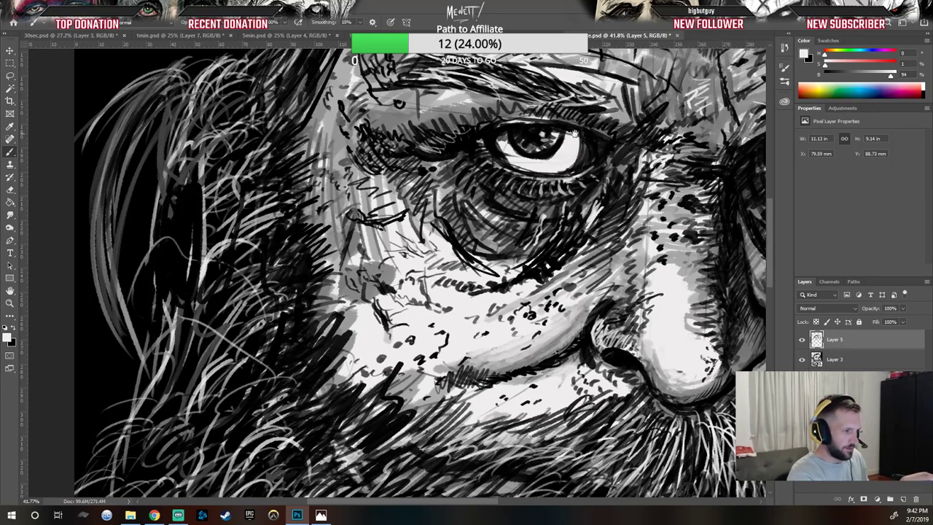
left_click_drag(532, 144, 652, 286)
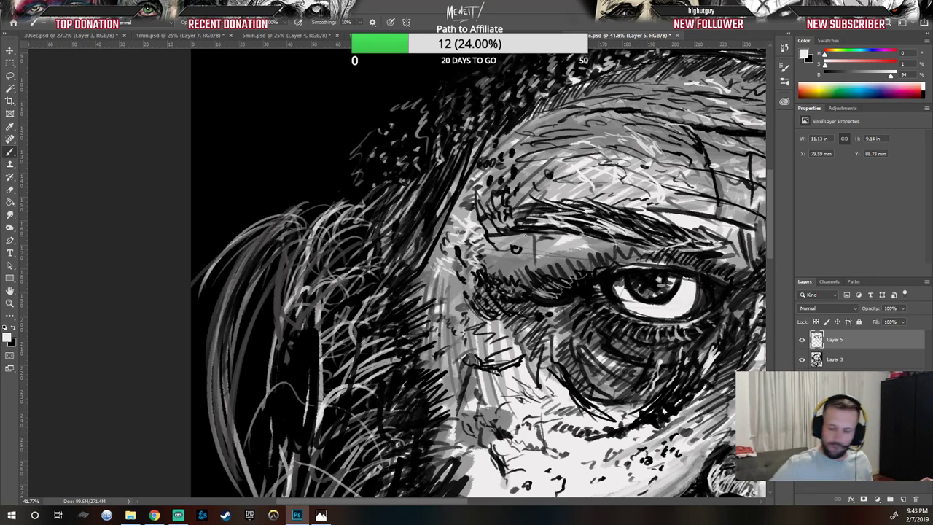
key("ctrl+0")
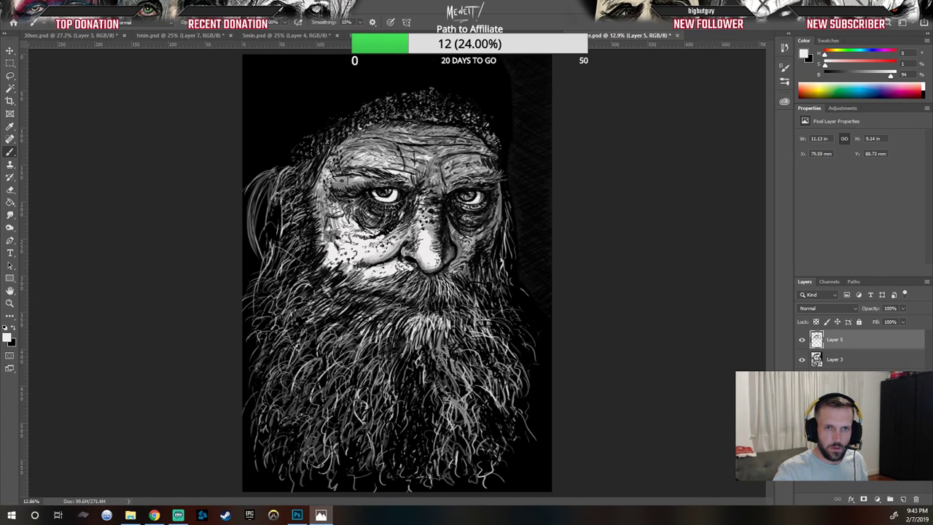
left_click_drag(932, 73, 798, 33)
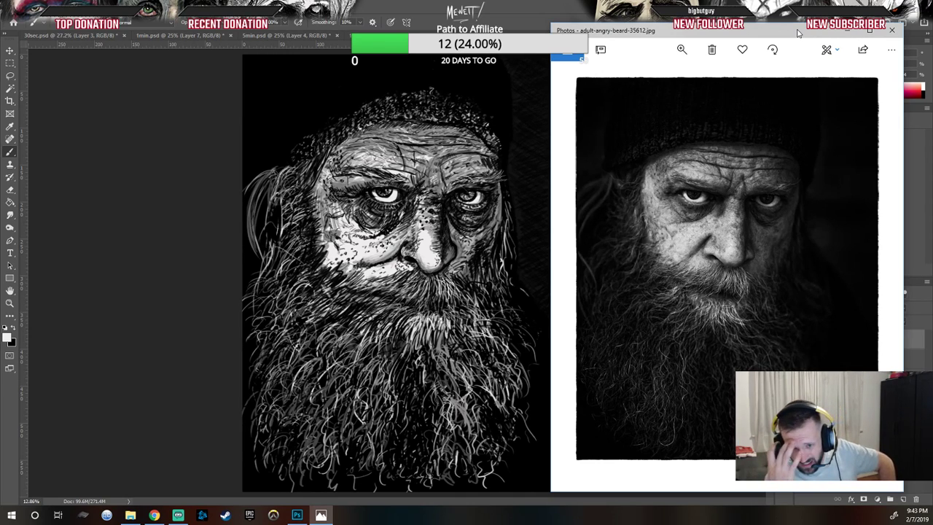
left_click(422, 139)
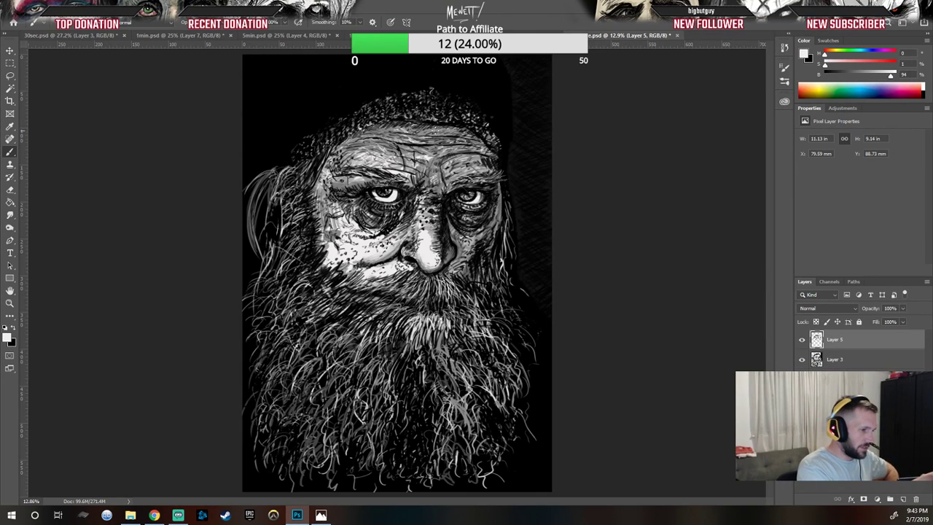
left_click(13, 328)
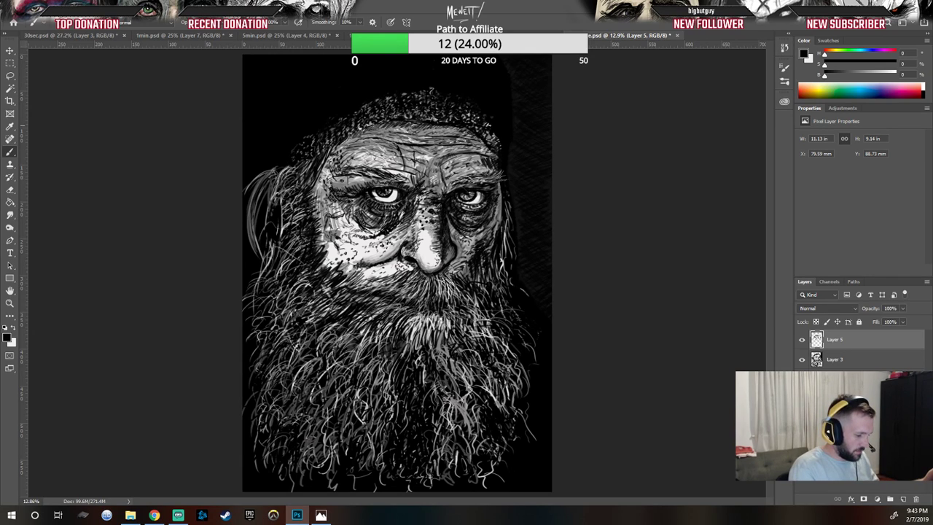
left_click(321, 516)
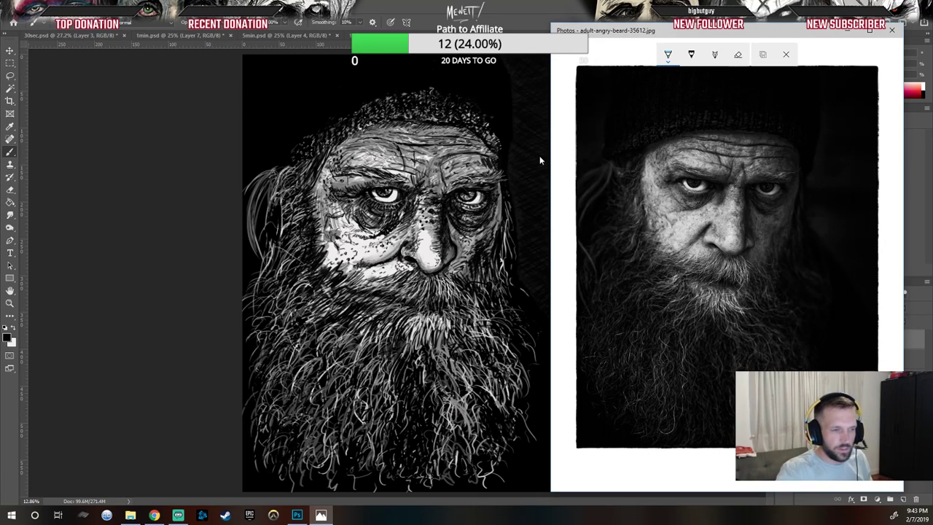
left_click_drag(712, 31, 932, 22)
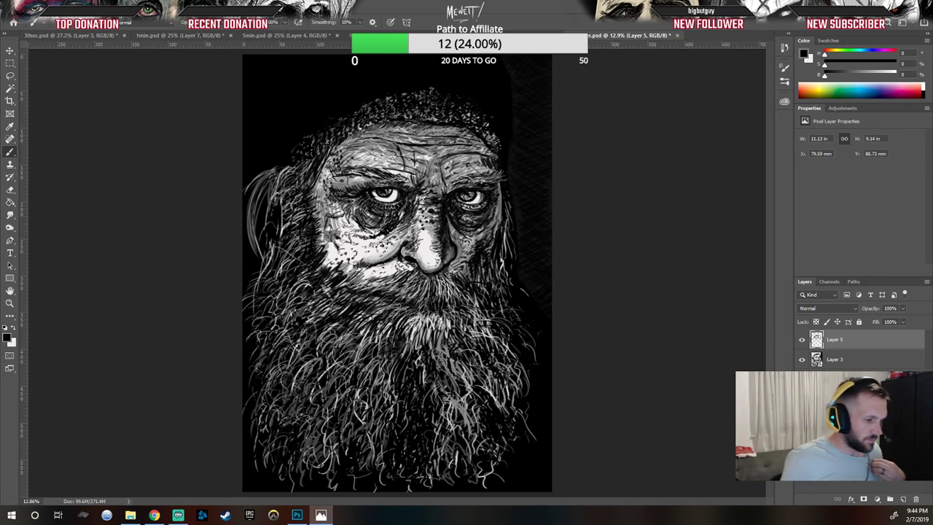
Step: Draw dark strokes across the top of the forehead below the cap
left_click(597, 254)
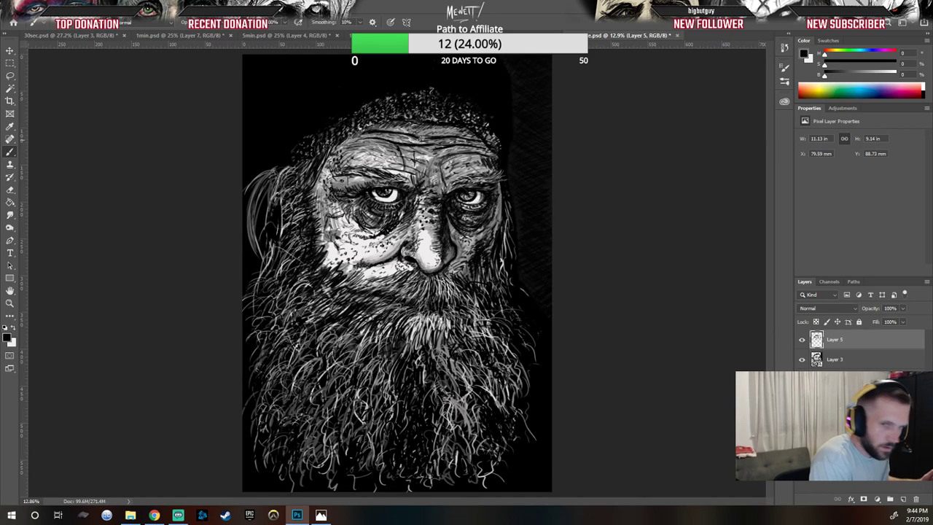
left_click_drag(428, 138, 471, 141)
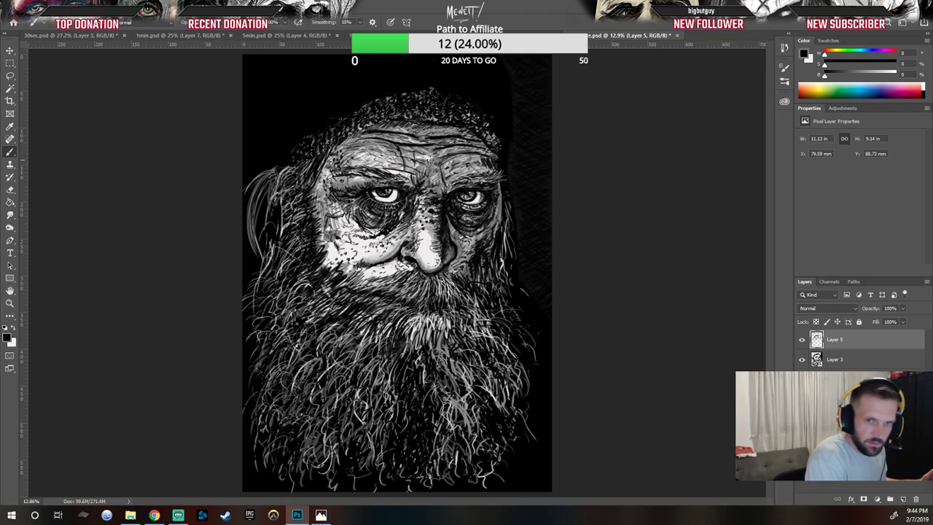
left_click_drag(406, 132, 374, 134)
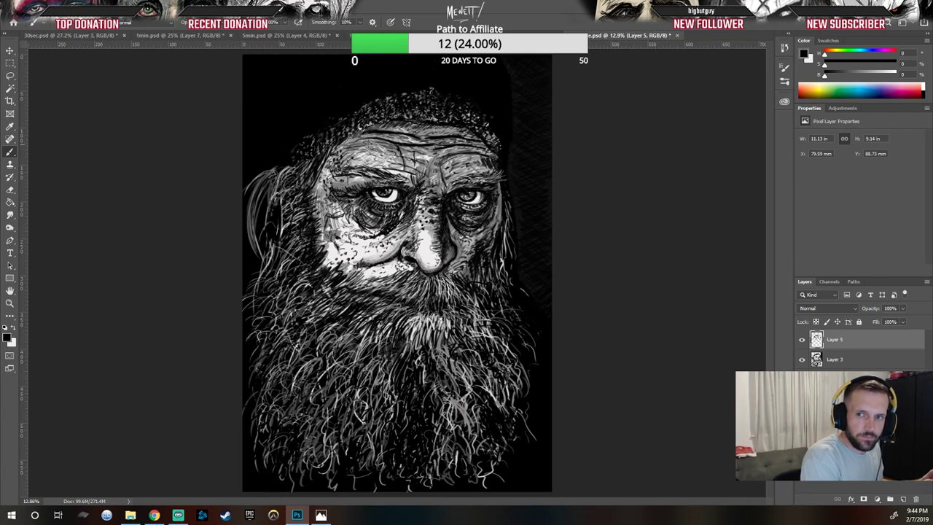
mouse_move(360, 128)
left_mouse_down()
mouse_move(431, 131)
mouse_move(373, 125)
mouse_move(395, 120)
mouse_move(388, 128)
mouse_move(471, 131)
left_mouse_up()
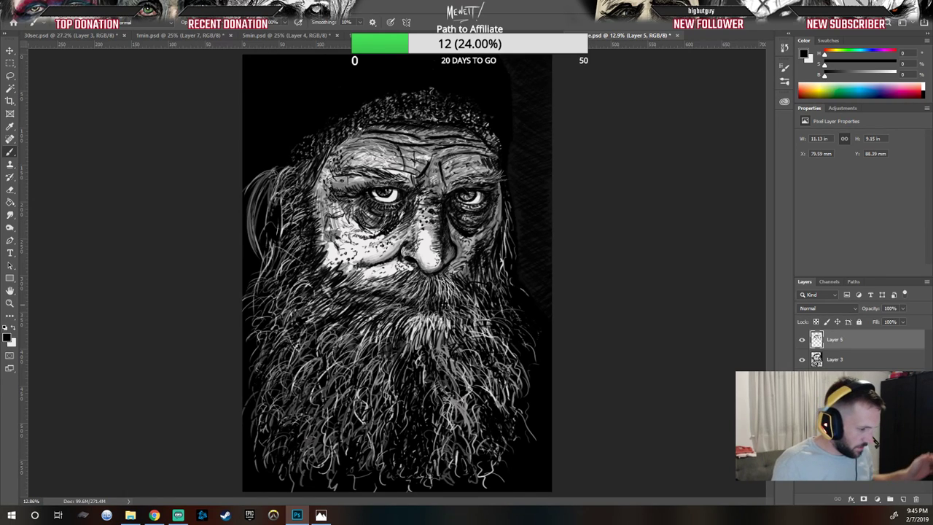
Step: Toggle the visibility of the two paint layers to compare the changes
left_click(803, 360)
left_click(802, 361)
left_click(803, 340)
left_click(802, 340)
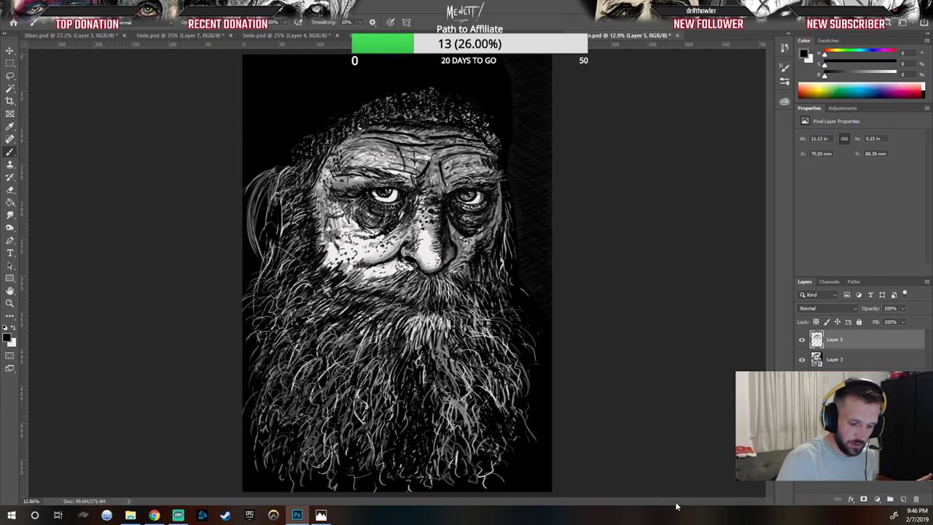
Step: Create a new layer and set its blend mode to Multiply
left_click(904, 500)
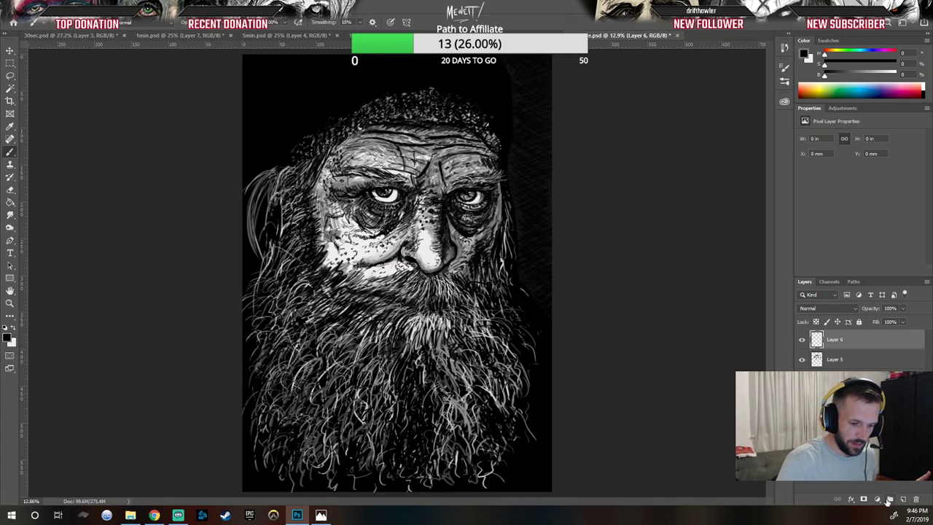
left_click(851, 312)
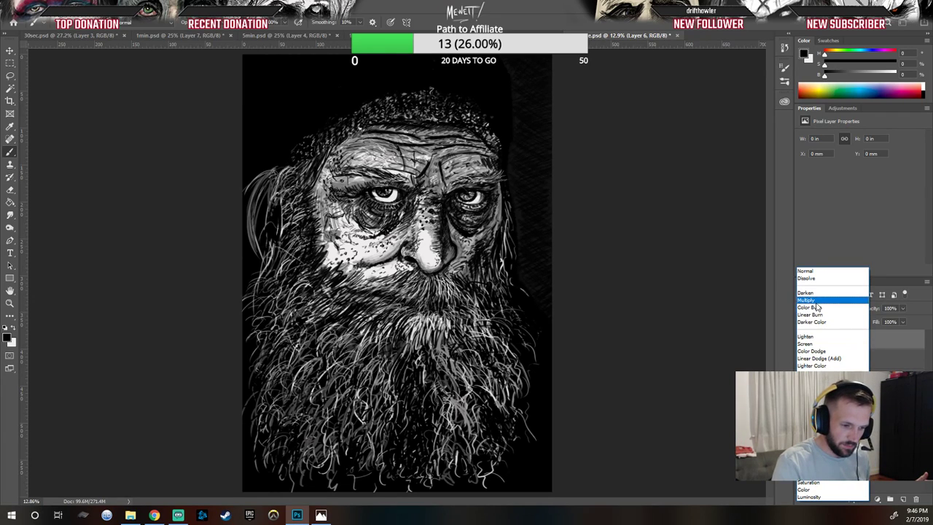
left_click(810, 301)
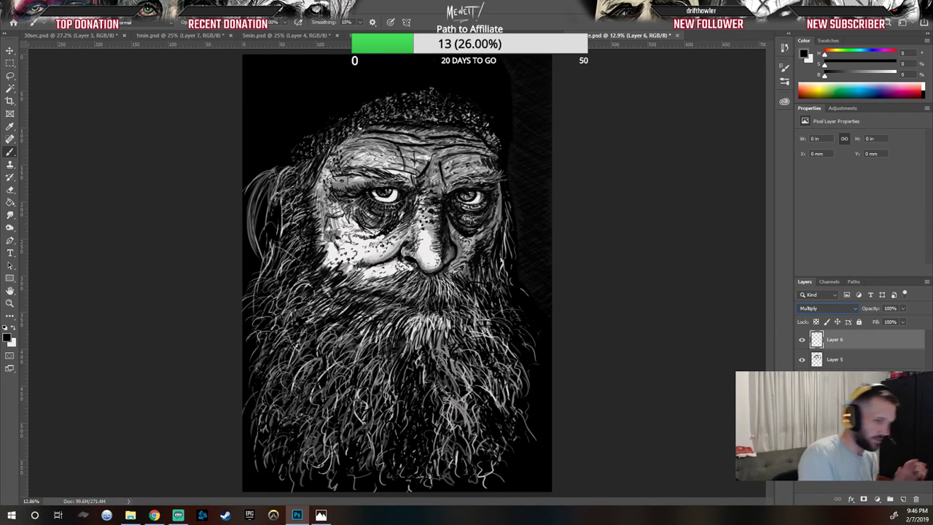
Step: Select a different brush preset and undo a test stroke on the forehead
left_click(38, 23)
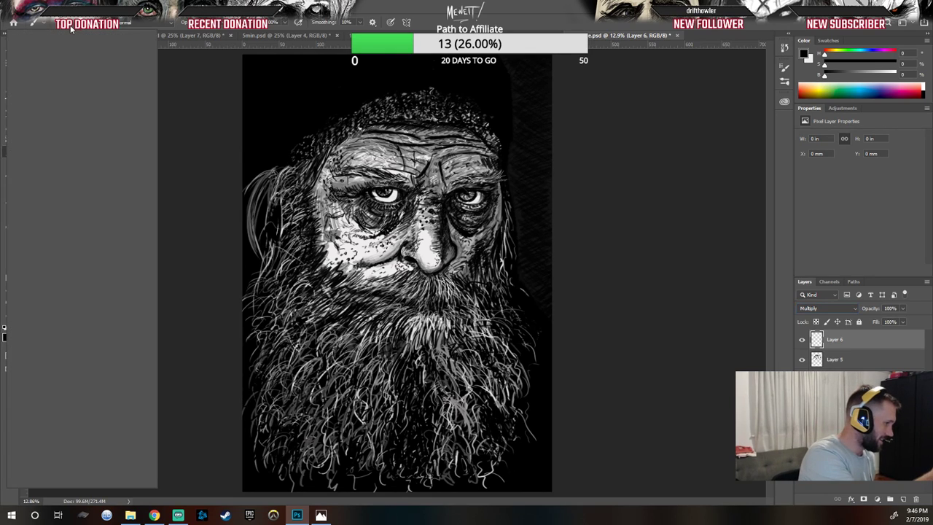
left_click_drag(133, 249, 129, 135)
left_click(101, 116)
left_click(197, 117)
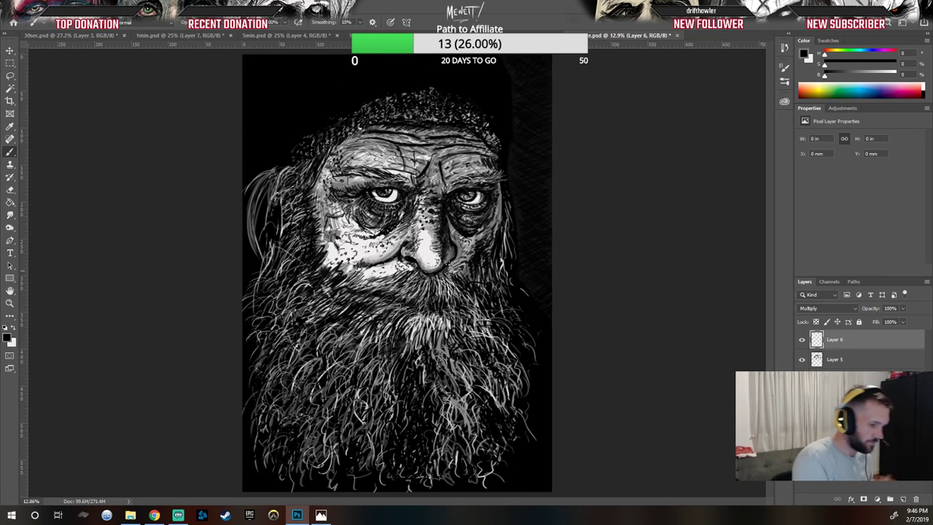
left_click_drag(437, 150, 442, 165)
key("ctrl+z")
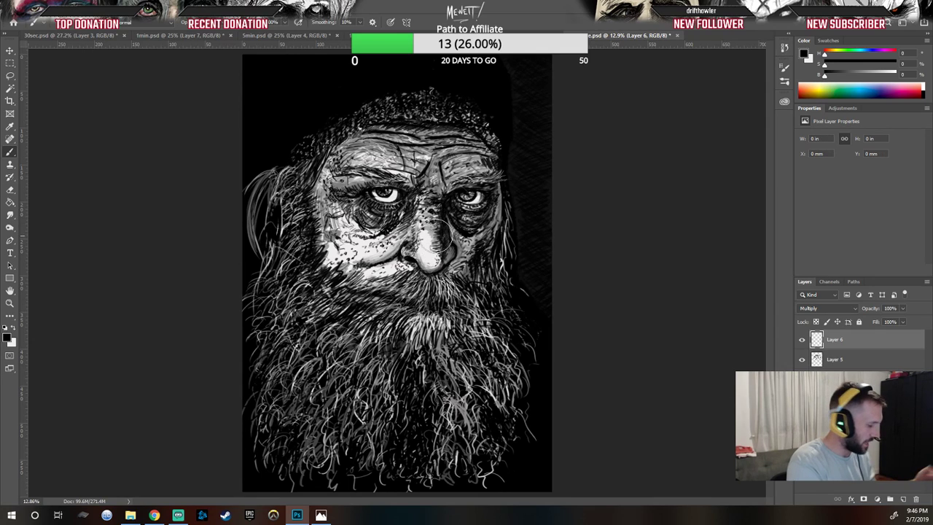
Step: Set the foreground colour to dark grey 4f4e4d and paint a short vertical stroke beside the nose on the new layer
left_click(8, 336)
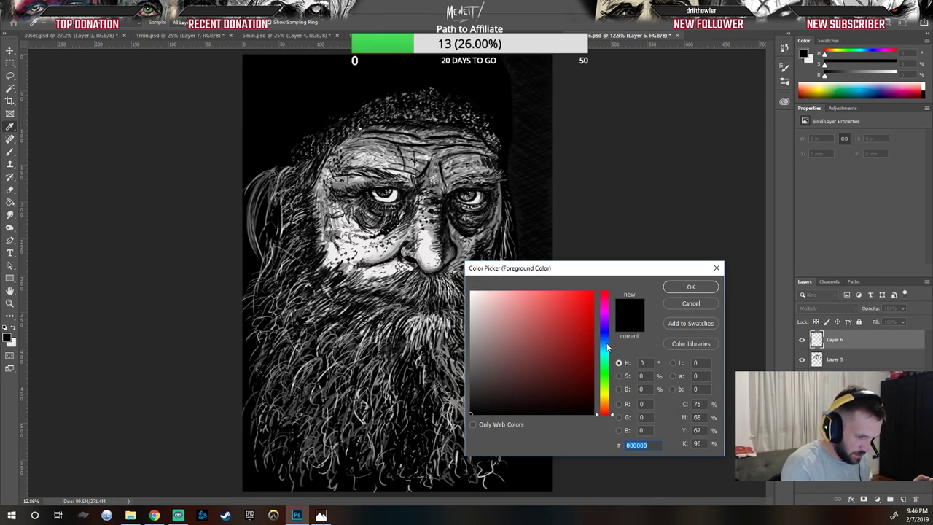
left_click_drag(607, 405, 609, 413)
left_click(472, 377)
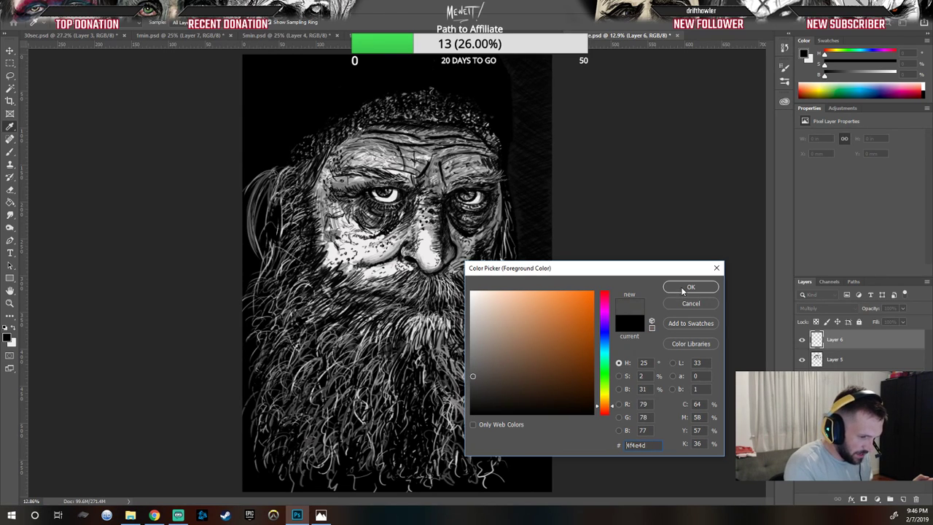
left_click(683, 290)
mouse_move(463, 251)
left_mouse_down()
mouse_move(474, 257)
mouse_move(464, 281)
left_mouse_up()
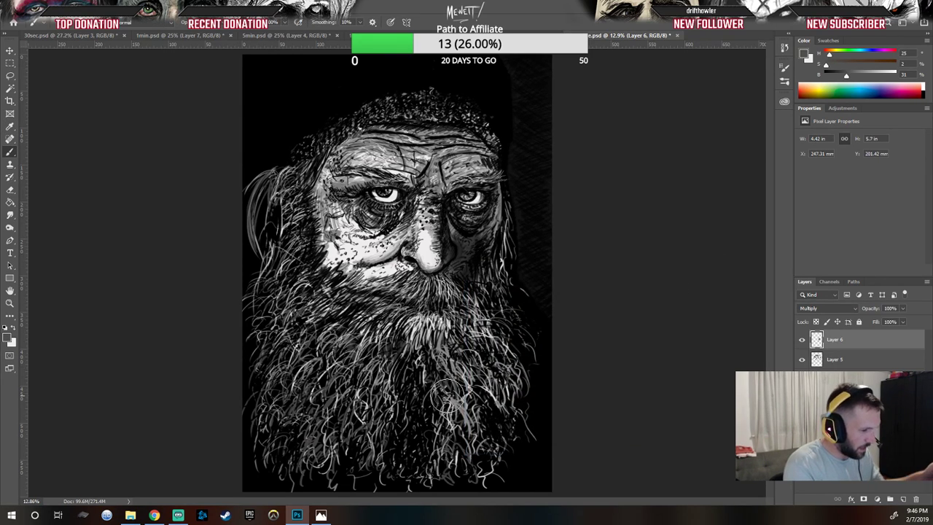
Step: Undo the stroke beside the nose and repaint a dark stroke down the nose's right side
key("ctrl+z")
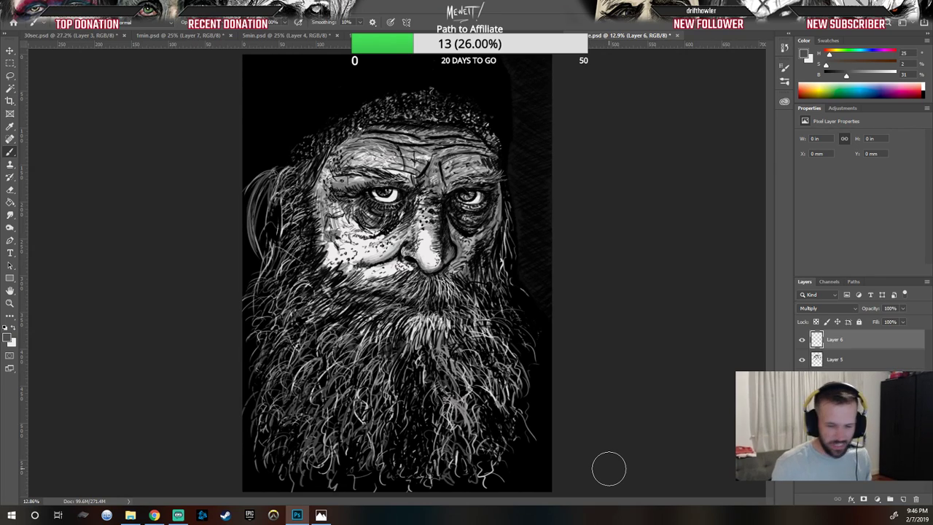
mouse_move(467, 237)
left_mouse_down()
mouse_move(460, 262)
mouse_move(475, 245)
mouse_move(453, 309)
left_mouse_up()
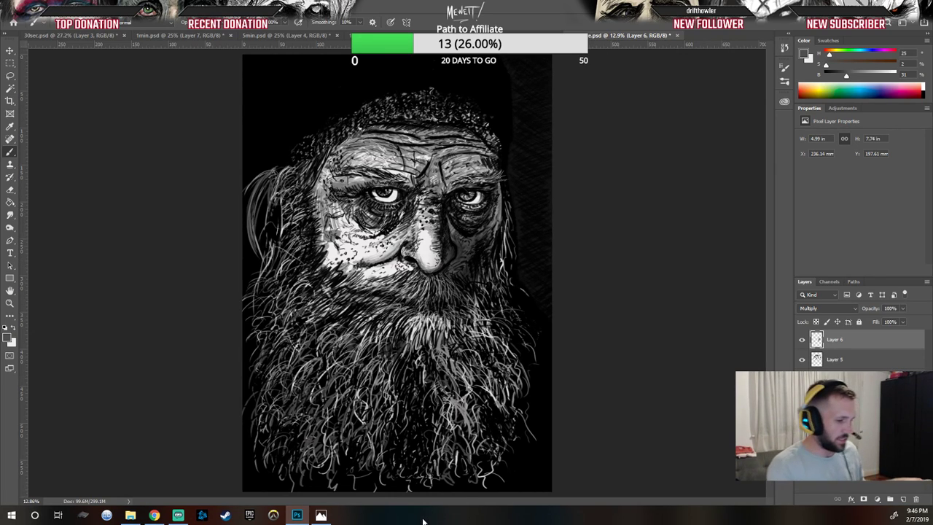
Step: Delete the Multiply paint layer and replace it with a new layer set to Darken blend mode
left_click_drag(903, 340, 916, 499)
left_click(903, 499)
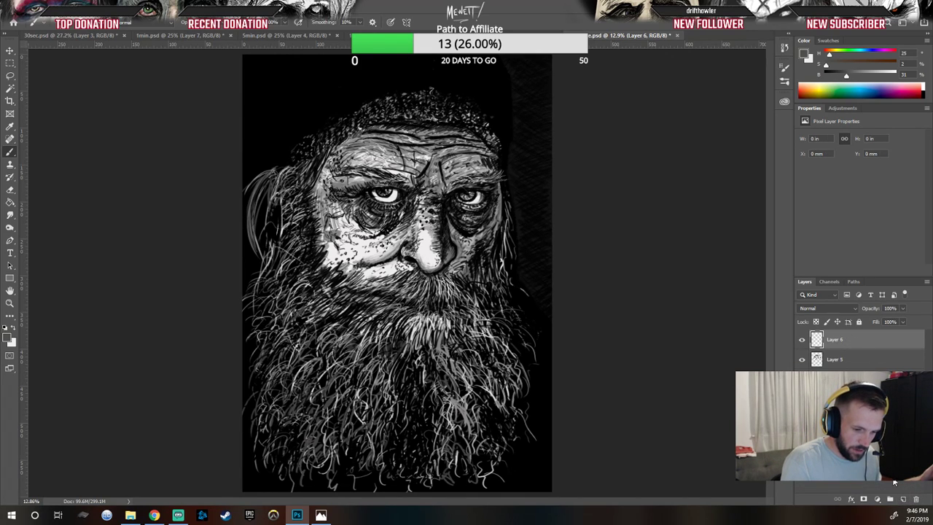
left_click(841, 309)
left_click(824, 294)
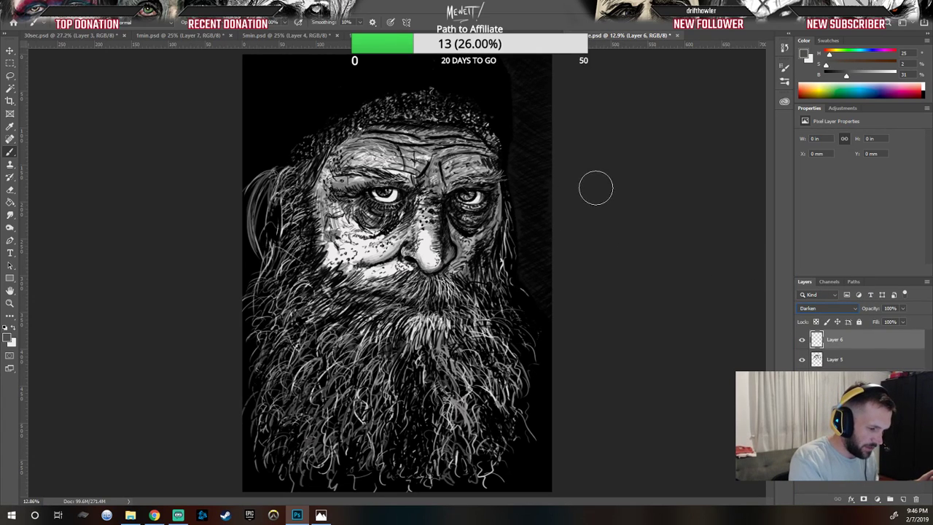
Step: Paint dark shading strokes on the right cheek, forehead and around the eyes, reducing the brush size
mouse_move(501, 236)
left_mouse_down()
mouse_move(492, 281)
mouse_move(498, 199)
mouse_move(473, 268)
mouse_move(461, 277)
mouse_move(473, 246)
mouse_move(456, 290)
left_mouse_up()
key("bracketleft")
key("bracketleft")
key("bracketleft")
key("bracketleft")
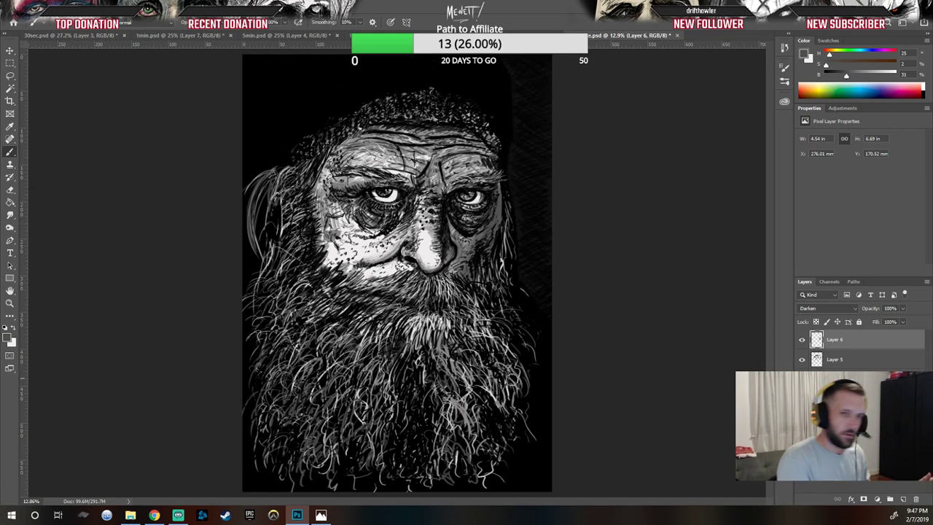
mouse_move(484, 159)
left_mouse_down()
mouse_move(468, 144)
mouse_move(473, 136)
mouse_move(485, 183)
left_mouse_up()
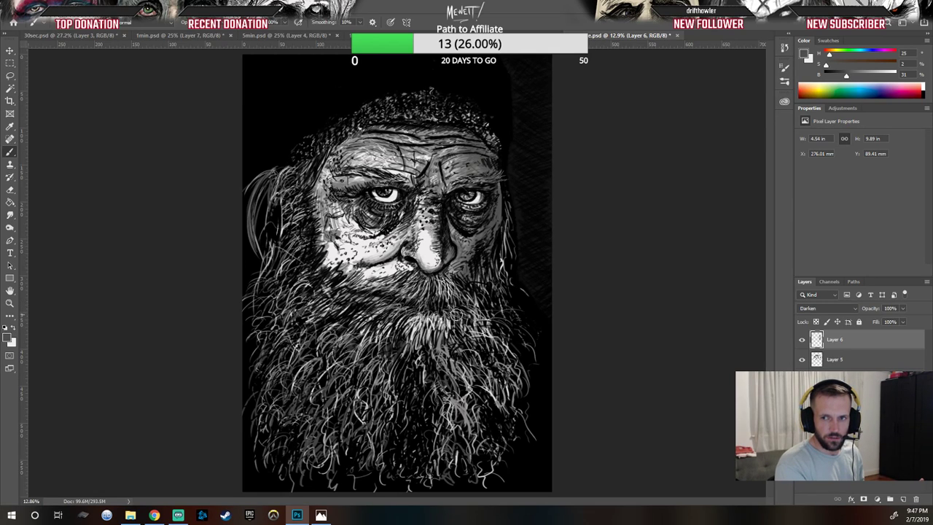
mouse_move(466, 220)
left_mouse_down()
mouse_move(495, 212)
mouse_move(464, 218)
mouse_move(492, 214)
mouse_move(441, 207)
left_mouse_up()
mouse_move(374, 220)
left_mouse_down()
mouse_move(389, 200)
mouse_move(362, 209)
mouse_move(365, 224)
mouse_move(394, 212)
mouse_move(383, 231)
left_mouse_up()
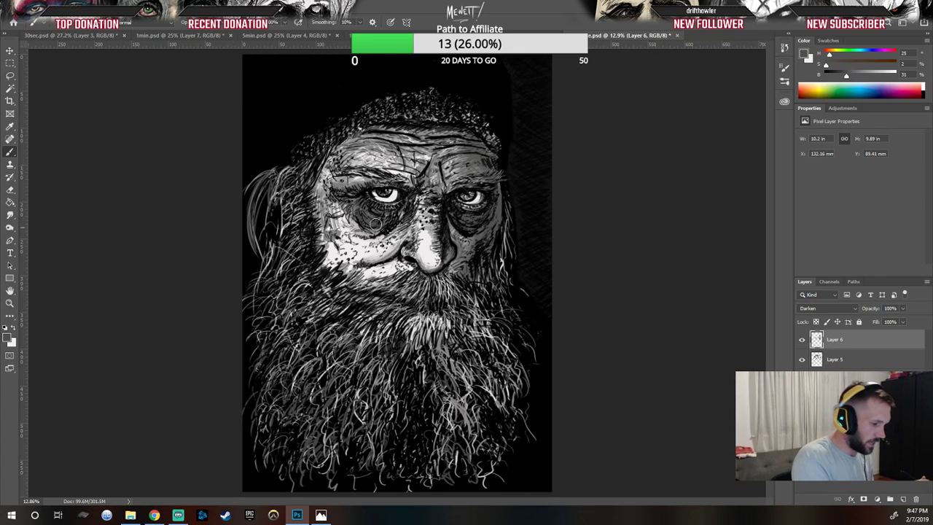
mouse_move(358, 179)
left_mouse_down()
mouse_move(340, 192)
mouse_move(337, 166)
mouse_move(321, 181)
mouse_move(335, 149)
left_mouse_up()
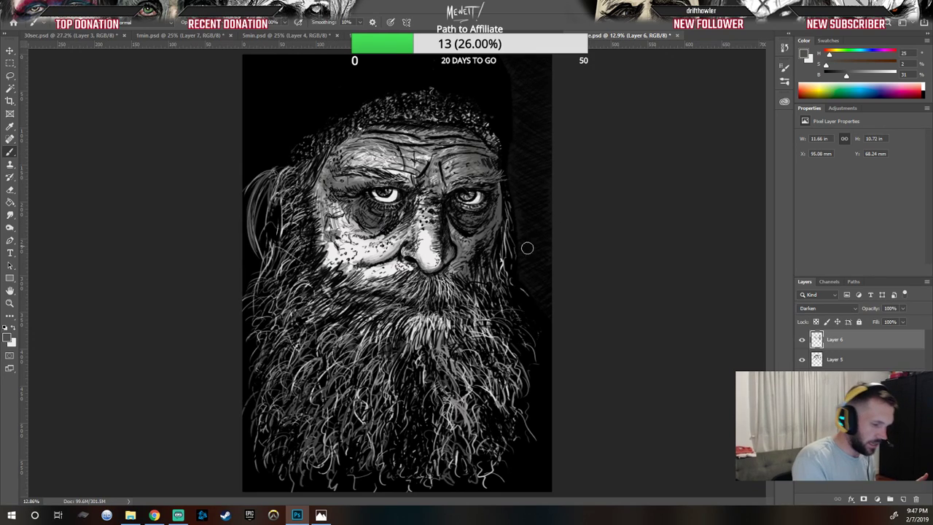
mouse_move(443, 153)
left_mouse_down()
mouse_move(389, 129)
mouse_move(444, 132)
left_mouse_up()
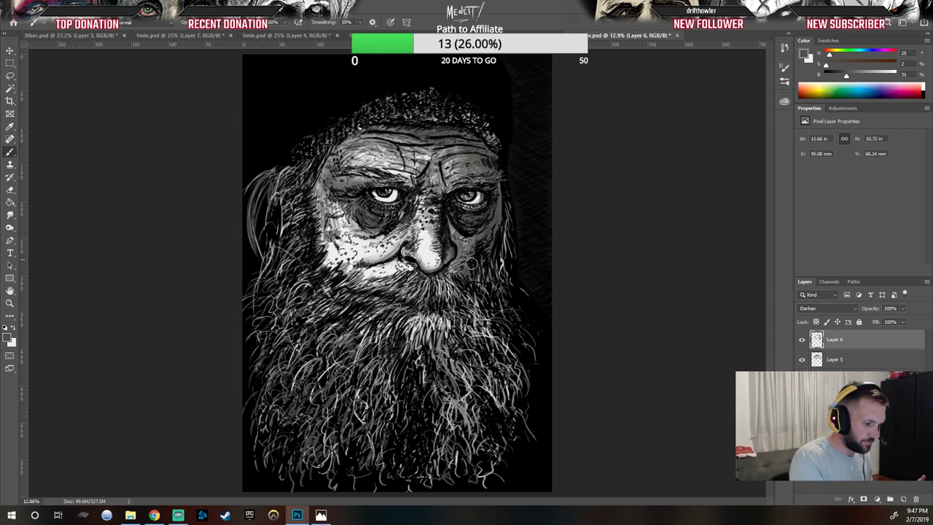
Step: Add more dark shading along the nose, both cheeks, the face's edges and the upper beard
left_click_drag(468, 332, 460, 327)
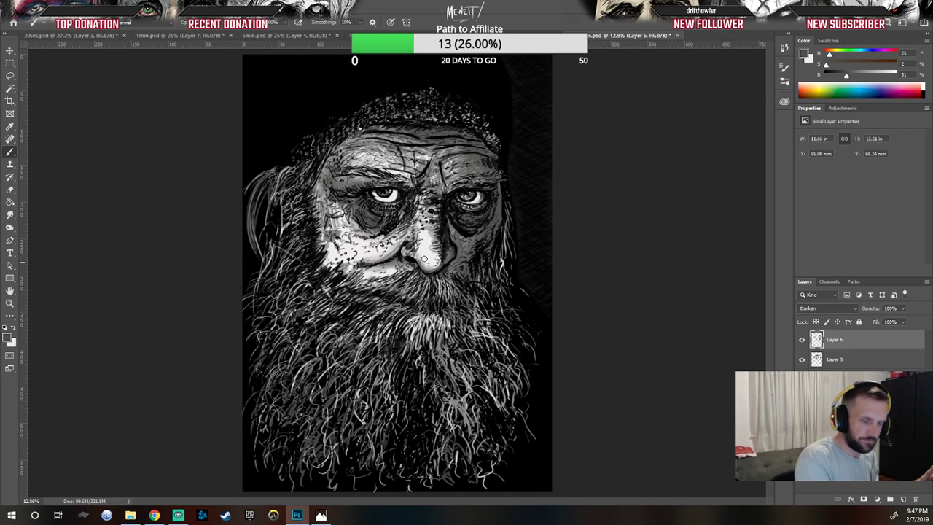
left_click_drag(415, 217, 410, 245)
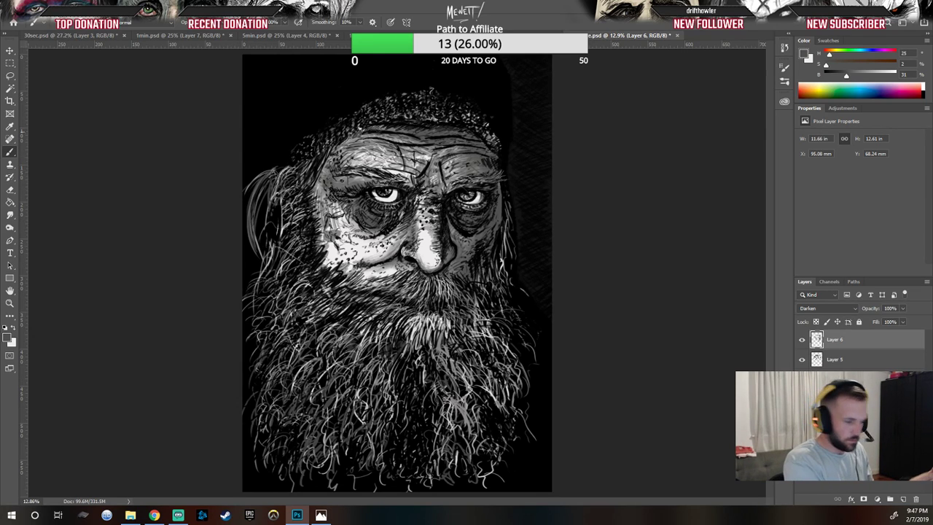
mouse_move(348, 202)
left_mouse_down()
mouse_move(345, 221)
mouse_move(363, 234)
mouse_move(317, 218)
mouse_move(312, 238)
left_mouse_up()
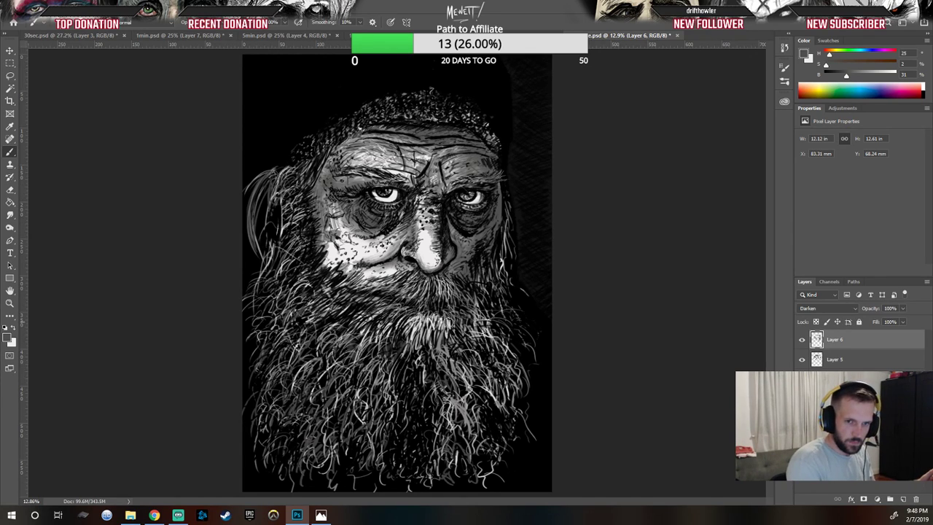
mouse_move(501, 241)
left_mouse_down()
mouse_move(502, 284)
mouse_move(502, 227)
mouse_move(501, 374)
left_mouse_up()
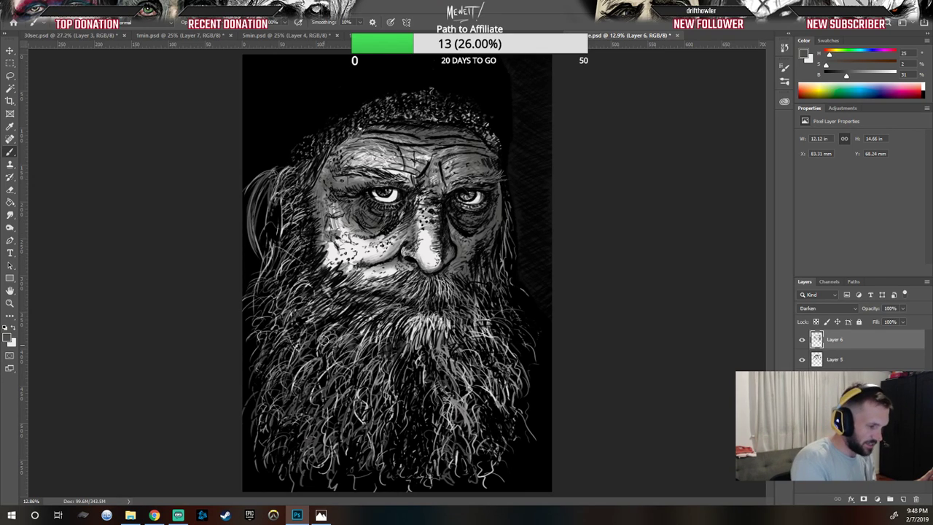
mouse_move(305, 166)
left_mouse_down()
mouse_move(371, 120)
mouse_move(305, 150)
mouse_move(345, 116)
mouse_move(292, 157)
mouse_move(342, 118)
mouse_move(309, 137)
left_mouse_up()
mouse_move(301, 181)
left_mouse_down()
mouse_move(256, 208)
mouse_move(290, 165)
mouse_move(290, 177)
mouse_move(252, 214)
mouse_move(263, 183)
mouse_move(272, 197)
mouse_move(249, 219)
left_mouse_up()
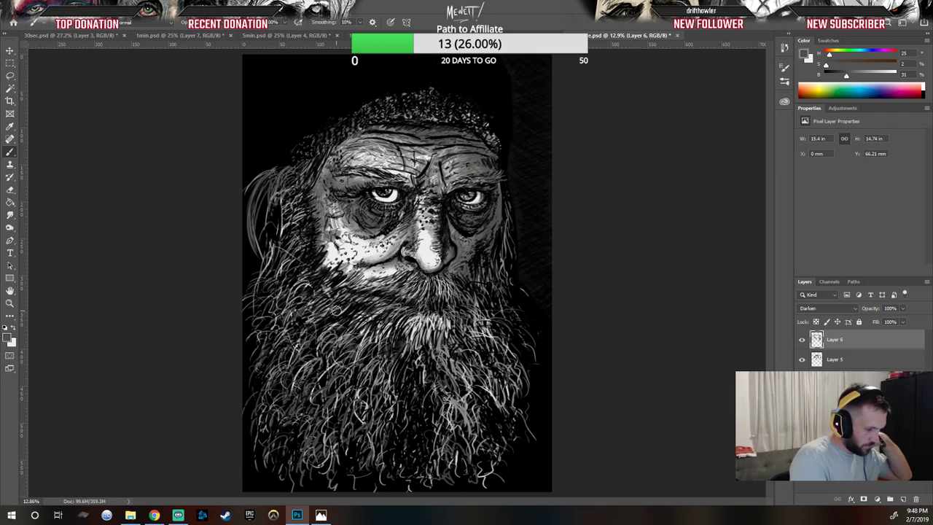
mouse_move(275, 332)
left_mouse_down()
mouse_move(323, 282)
mouse_move(301, 324)
mouse_move(281, 317)
mouse_move(338, 286)
mouse_move(298, 386)
mouse_move(374, 293)
mouse_move(322, 315)
left_mouse_up()
mouse_move(312, 280)
left_mouse_down()
mouse_move(326, 277)
mouse_move(329, 255)
left_mouse_up()
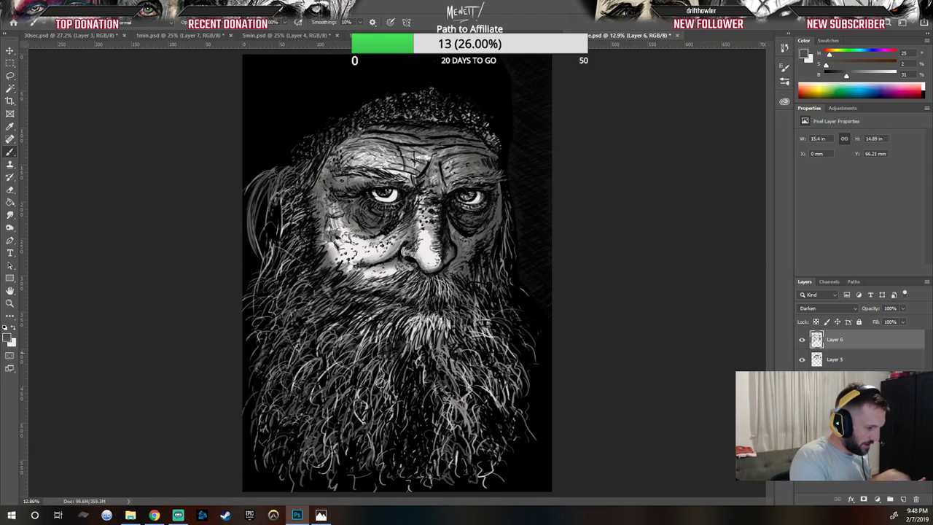
mouse_move(514, 292)
left_mouse_down()
mouse_move(516, 367)
mouse_move(515, 312)
left_mouse_up()
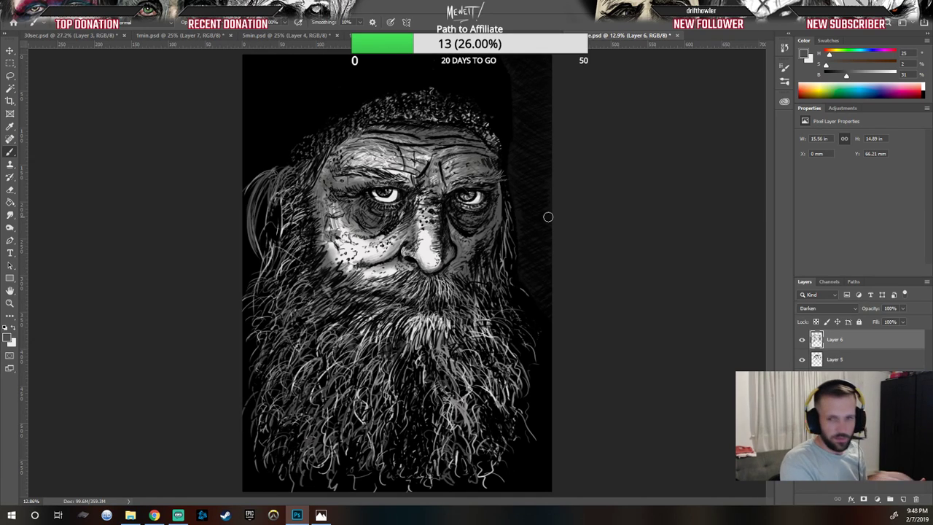
mouse_move(426, 365)
left_mouse_down()
mouse_move(452, 334)
mouse_move(492, 314)
mouse_move(452, 356)
mouse_move(496, 326)
mouse_move(478, 351)
mouse_move(470, 413)
left_mouse_up()
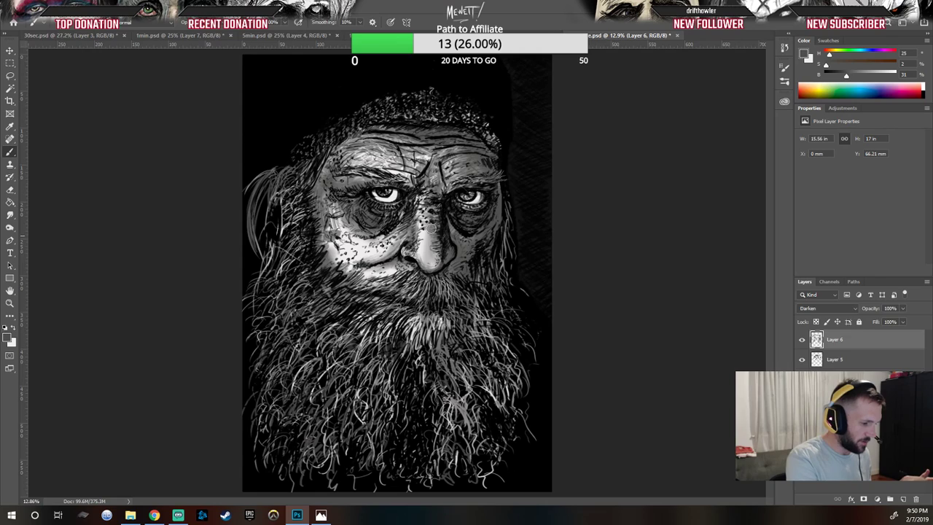
Step: Add a new layer above and set its blend mode to Overlay
left_click(902, 498)
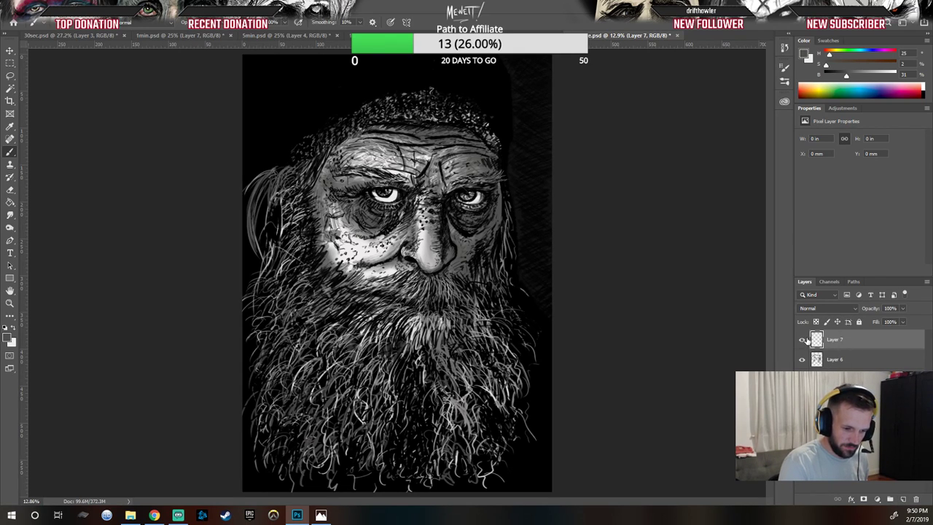
left_click(839, 309)
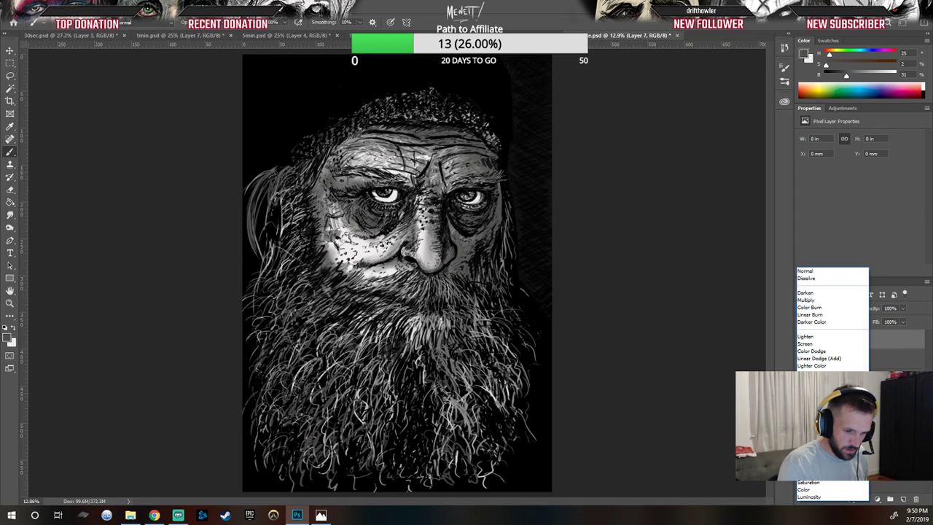
left_click(809, 379)
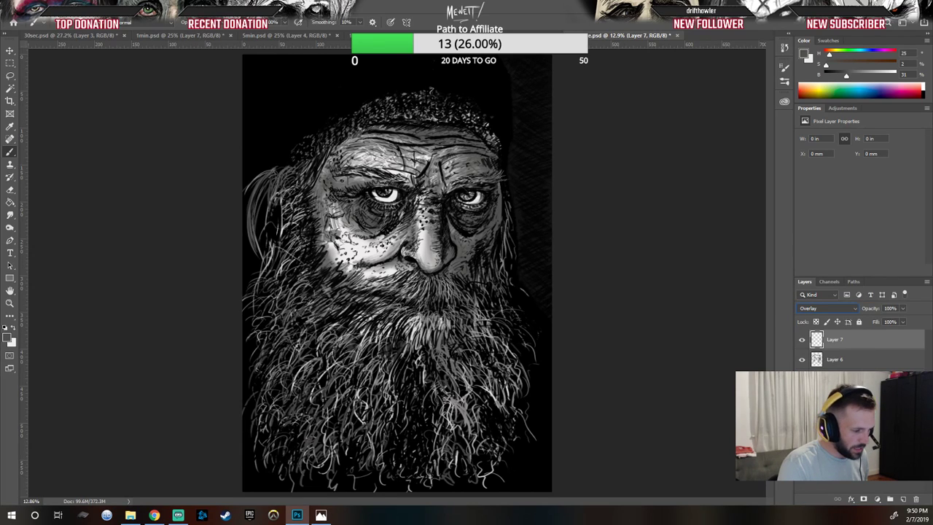
Step: Set the foreground colour to pale pink f3dcdc and paint a highlight stroke down the nose
key("x")
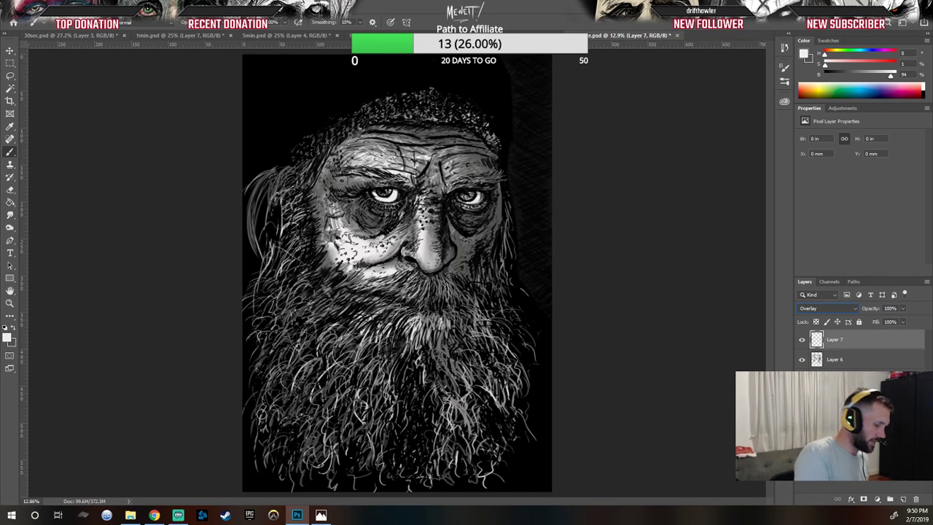
left_click(8, 337)
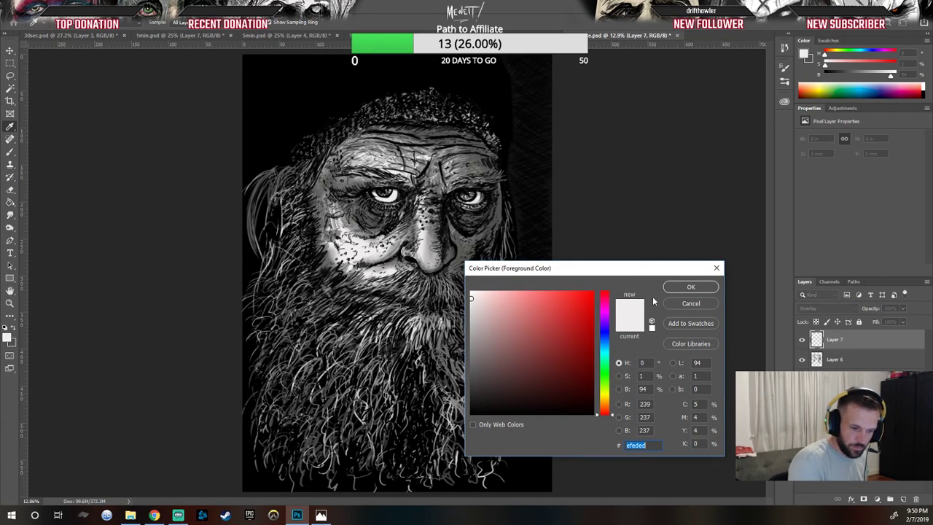
left_click(483, 298)
left_click(690, 287)
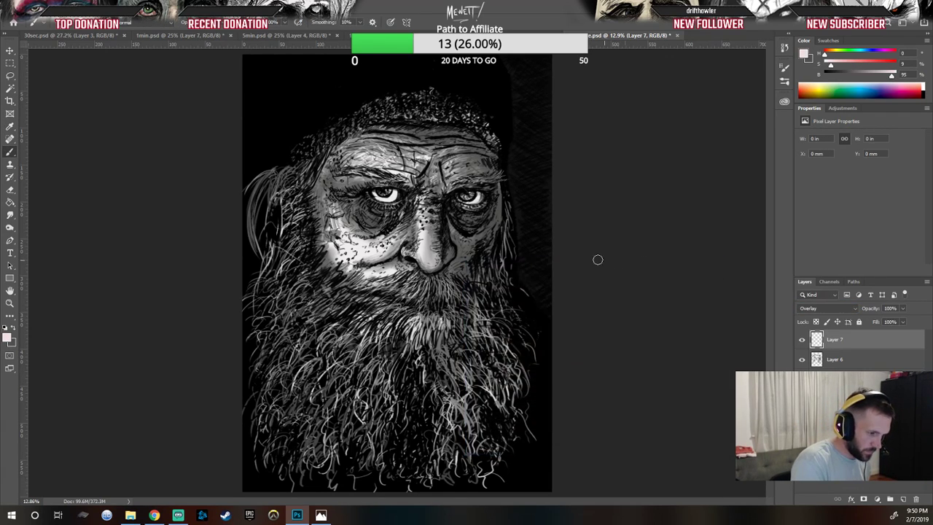
left_click_drag(456, 237, 452, 295)
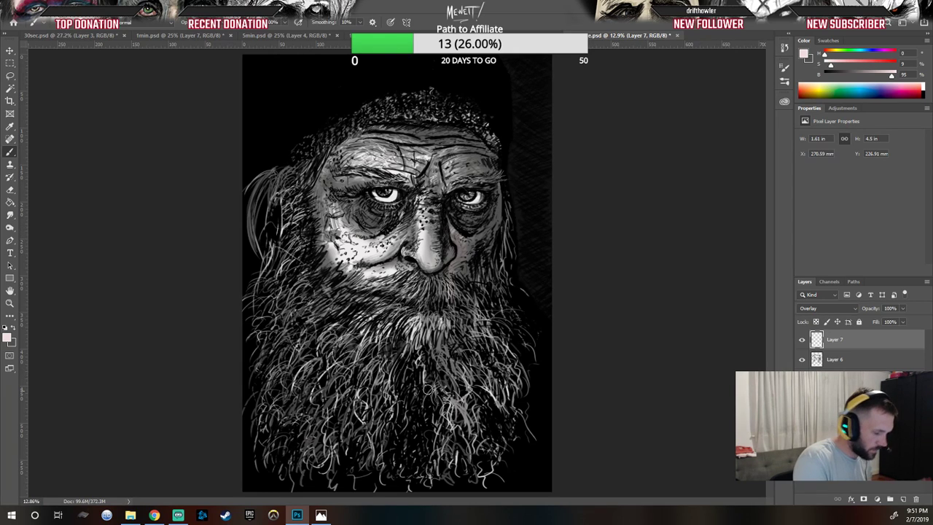
Step: Switch the foreground colour to white and paint overlay highlights under the eye, on the brow and left cheek
left_click(8, 336)
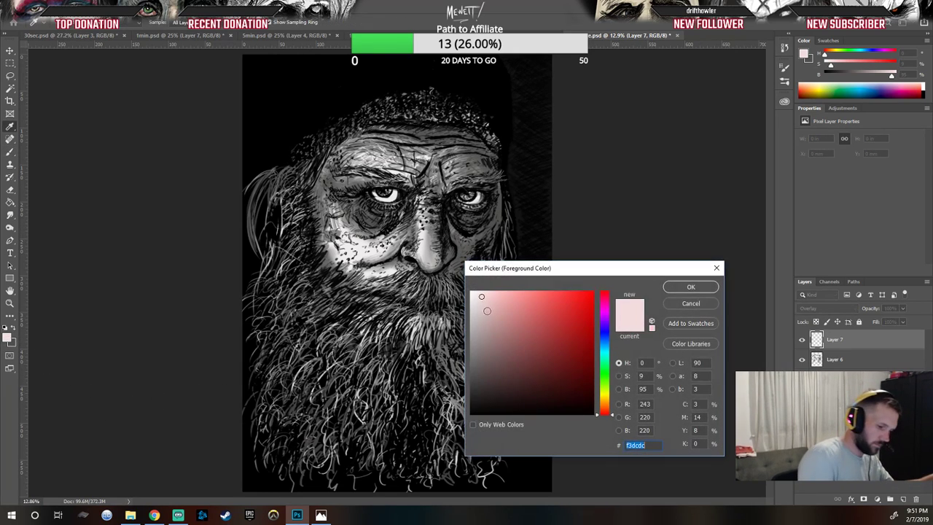
left_click(672, 288)
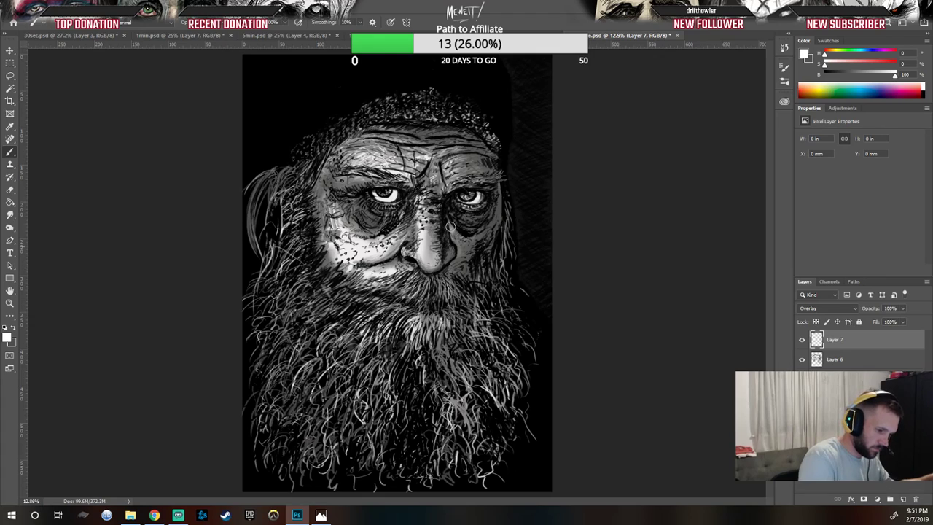
mouse_move(454, 241)
left_mouse_down()
mouse_move(456, 317)
mouse_move(455, 289)
mouse_move(470, 315)
mouse_move(496, 290)
mouse_move(460, 236)
mouse_move(466, 245)
mouse_move(491, 234)
left_mouse_up()
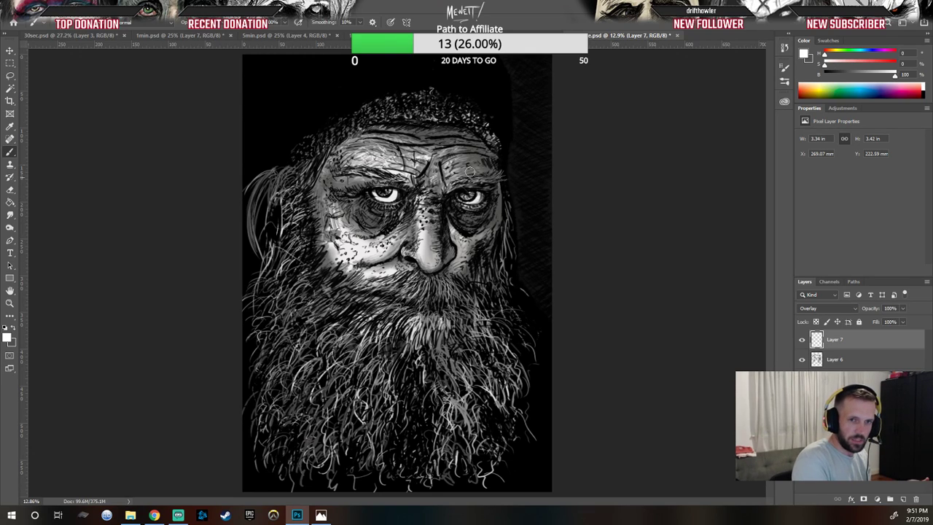
mouse_move(447, 154)
left_mouse_down()
mouse_move(460, 148)
mouse_move(443, 176)
mouse_move(439, 146)
mouse_move(377, 139)
mouse_move(351, 155)
mouse_move(405, 172)
left_mouse_up()
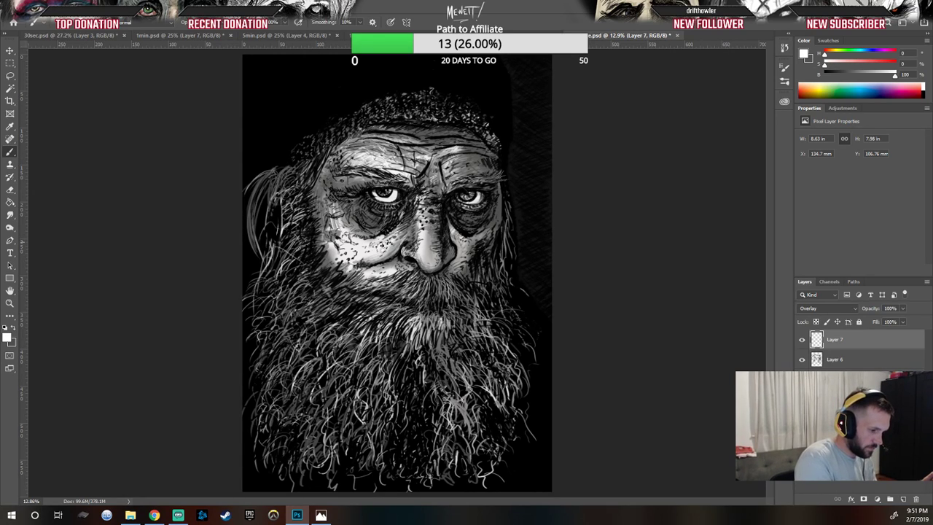
mouse_move(368, 244)
left_mouse_down()
mouse_move(331, 234)
mouse_move(343, 262)
mouse_move(325, 247)
mouse_move(362, 272)
mouse_move(328, 248)
mouse_move(323, 262)
left_mouse_up()
mouse_move(327, 175)
left_mouse_down()
mouse_move(318, 194)
mouse_move(336, 248)
left_mouse_up()
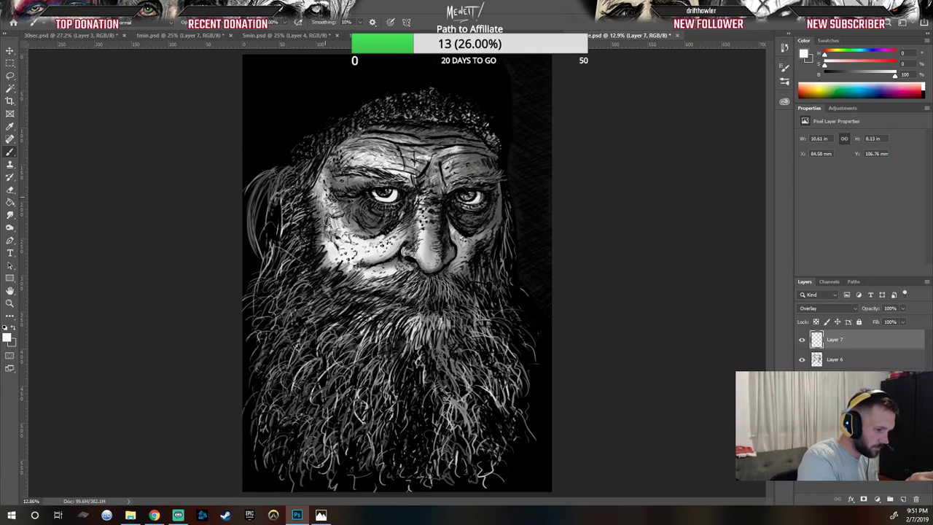
Step: Paint further white highlights on the nose, moustache, beard and across the forehead
left_click_drag(437, 270, 423, 215)
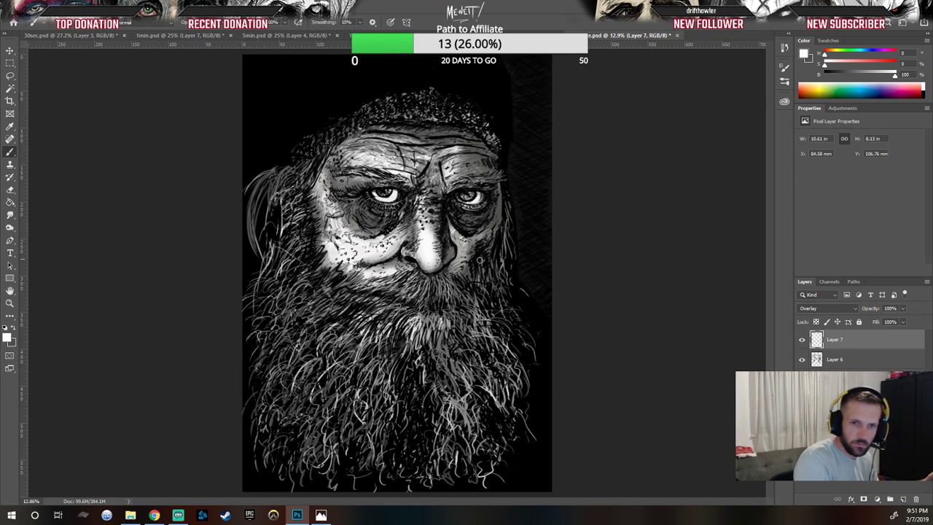
mouse_move(423, 294)
left_mouse_down()
mouse_move(442, 287)
mouse_move(438, 301)
mouse_move(446, 286)
mouse_move(461, 299)
left_mouse_up()
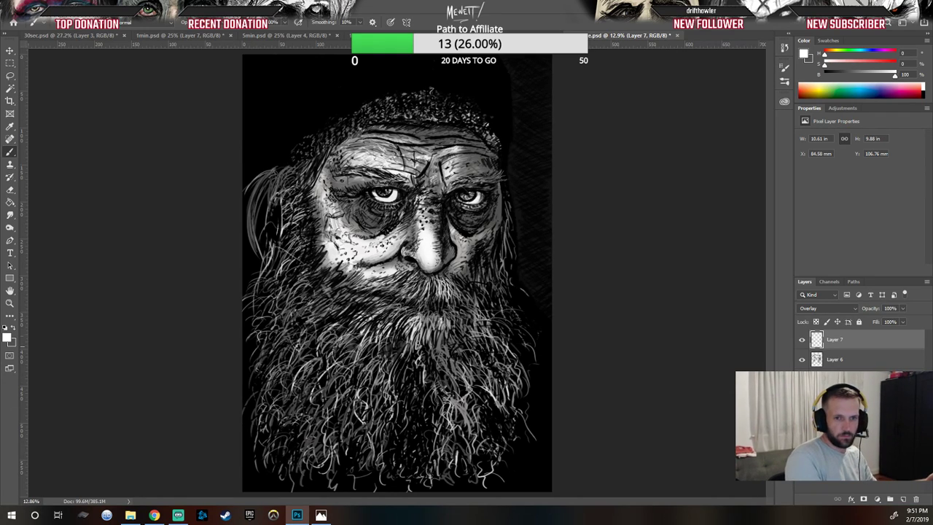
mouse_move(446, 344)
left_mouse_down()
mouse_move(412, 339)
mouse_move(430, 325)
mouse_move(457, 339)
left_mouse_up()
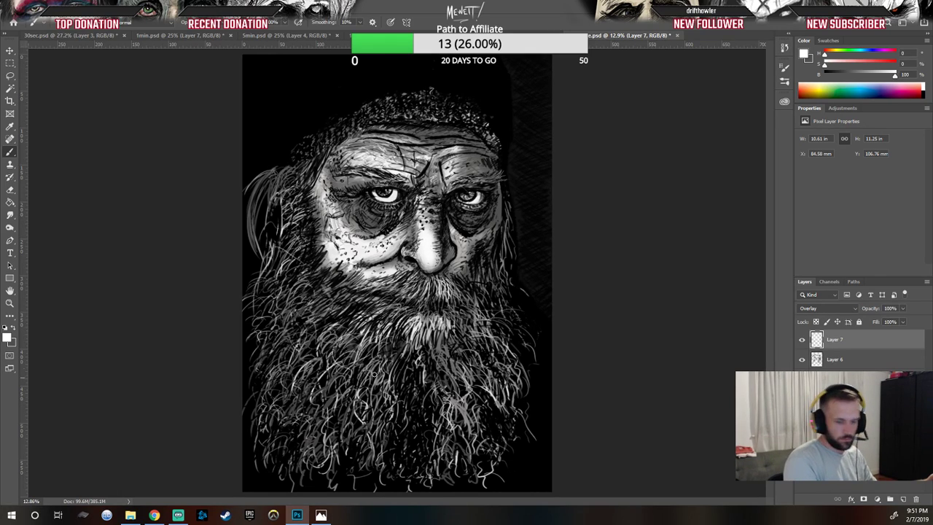
mouse_move(372, 358)
left_mouse_down()
mouse_move(357, 408)
mouse_move(354, 347)
mouse_move(328, 354)
mouse_move(324, 383)
left_mouse_up()
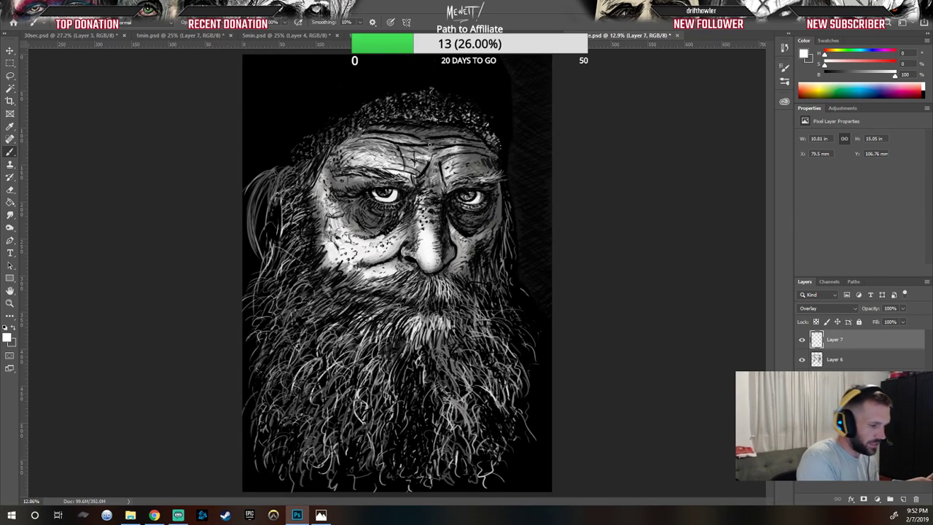
left_click_drag(425, 142, 438, 141)
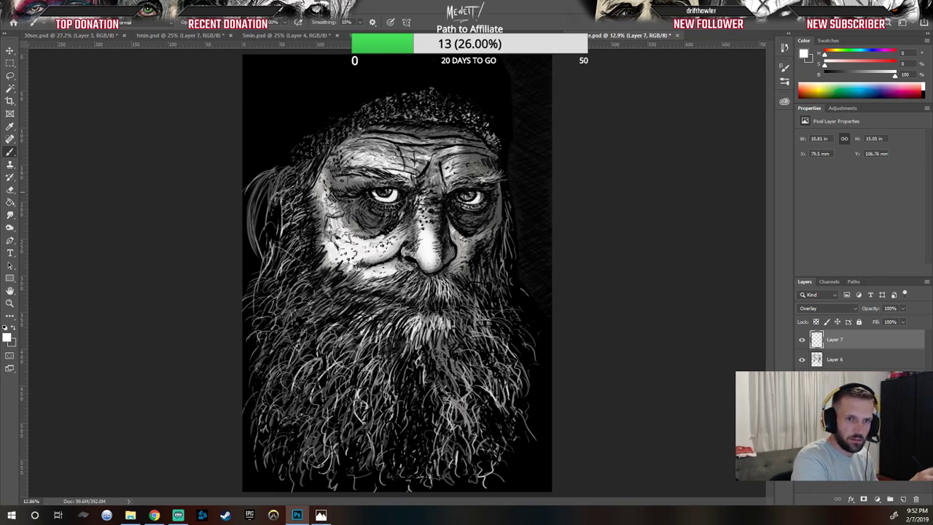
mouse_move(385, 151)
left_mouse_down()
mouse_move(400, 156)
mouse_move(347, 146)
mouse_move(344, 162)
left_mouse_up()
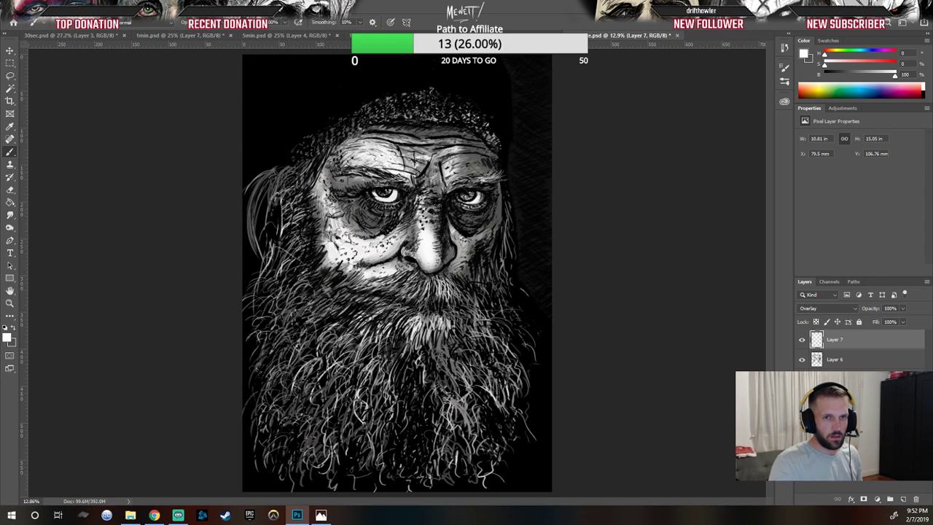
Step: Bring up the reference photo window beside the canvas to compare
left_click(320, 515)
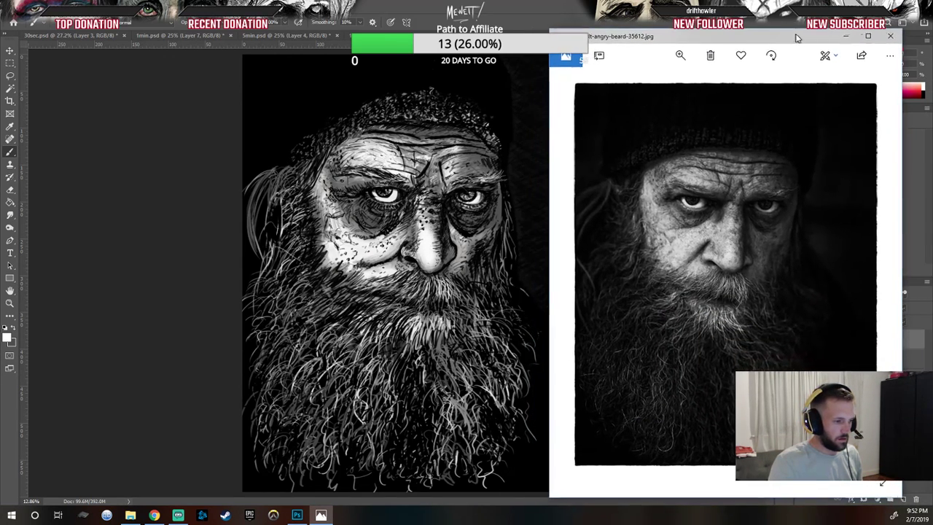
left_click_drag(796, 35, 798, 34)
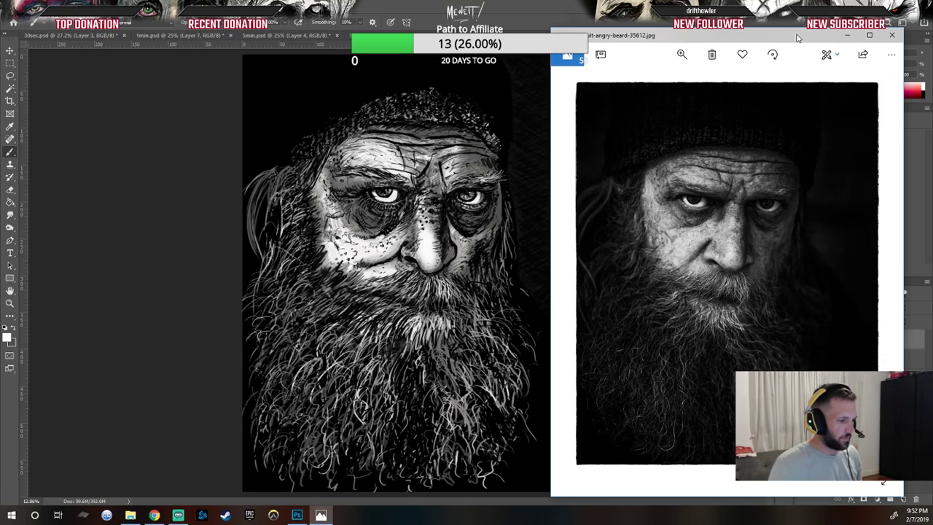